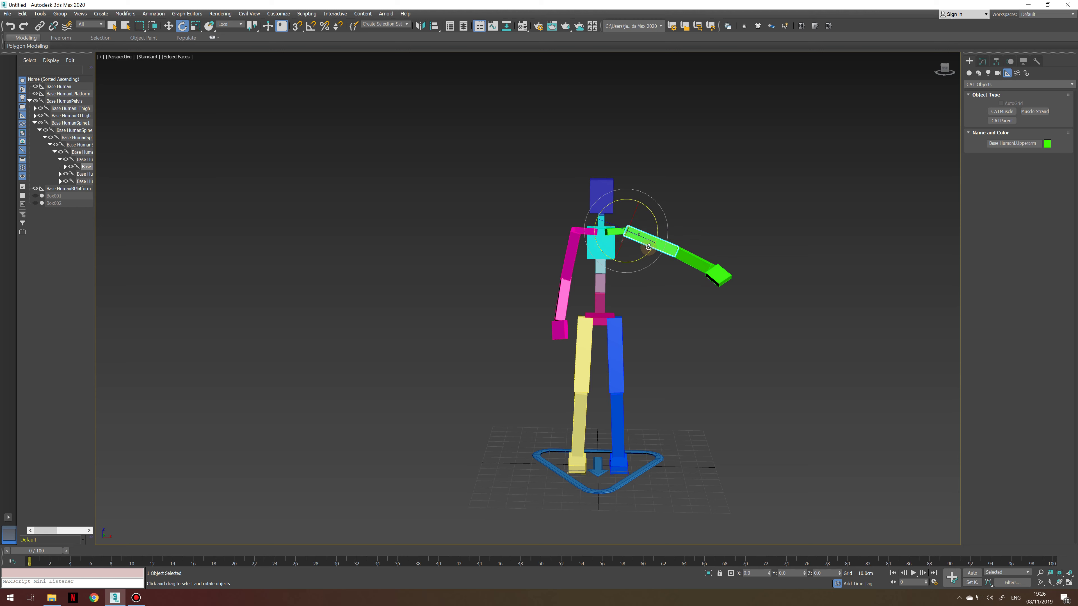
middle_click_drag(645, 227, 596, 288, "alt")
middle_click_drag(624, 409, 654, 341, "alt")
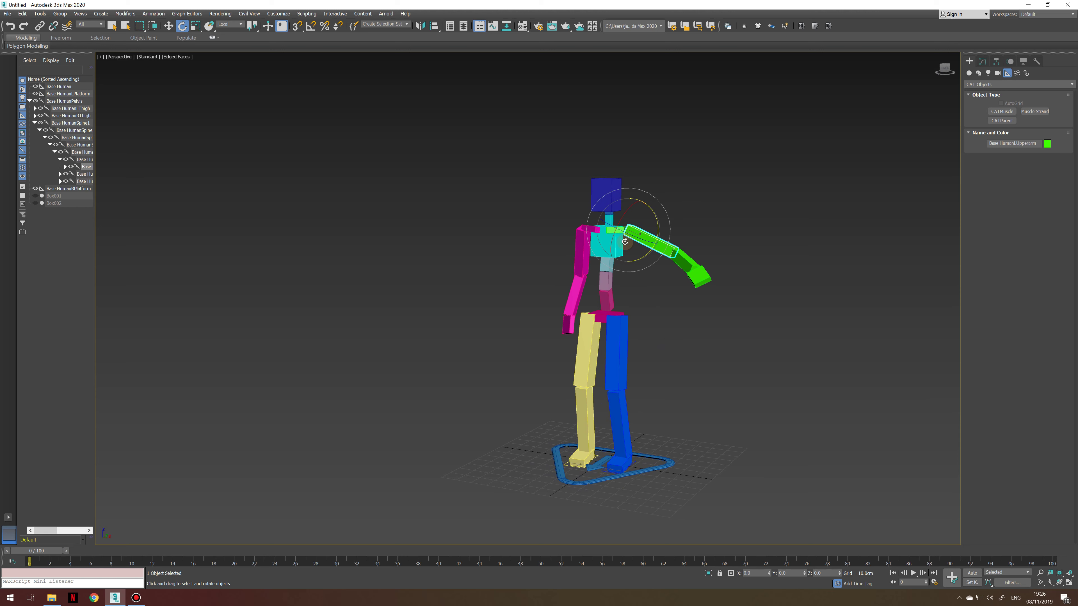
middle_click_drag(648, 279, 679, 224, "alt")
scroll(666, 247, "up", 3)
left_click(686, 258)
left_click(661, 173)
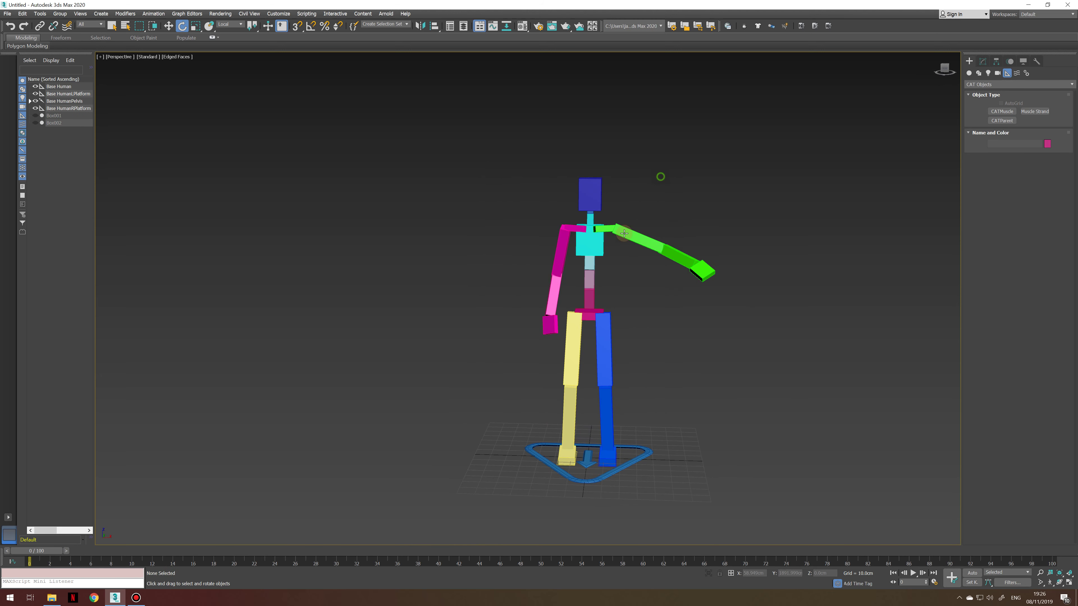
left_click(624, 236)
- Rotate the left foot platform so that the left foot points slightly outward
left_click(599, 431)
left_click(602, 467)
middle_click_drag(603, 467, 632, 463, "alt")
key("w")
left_click(631, 460)
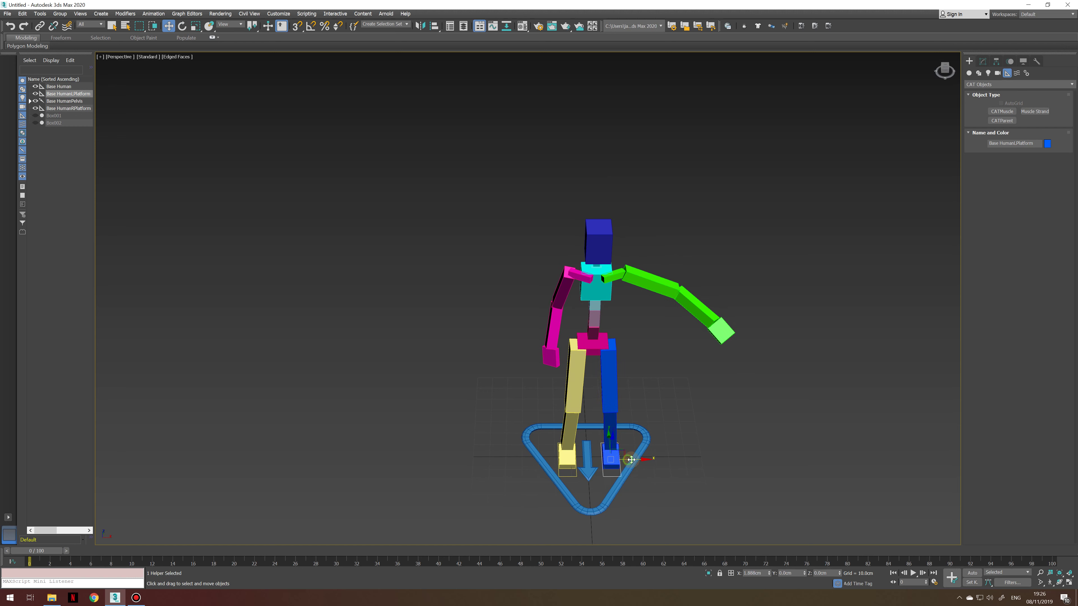
key("e")
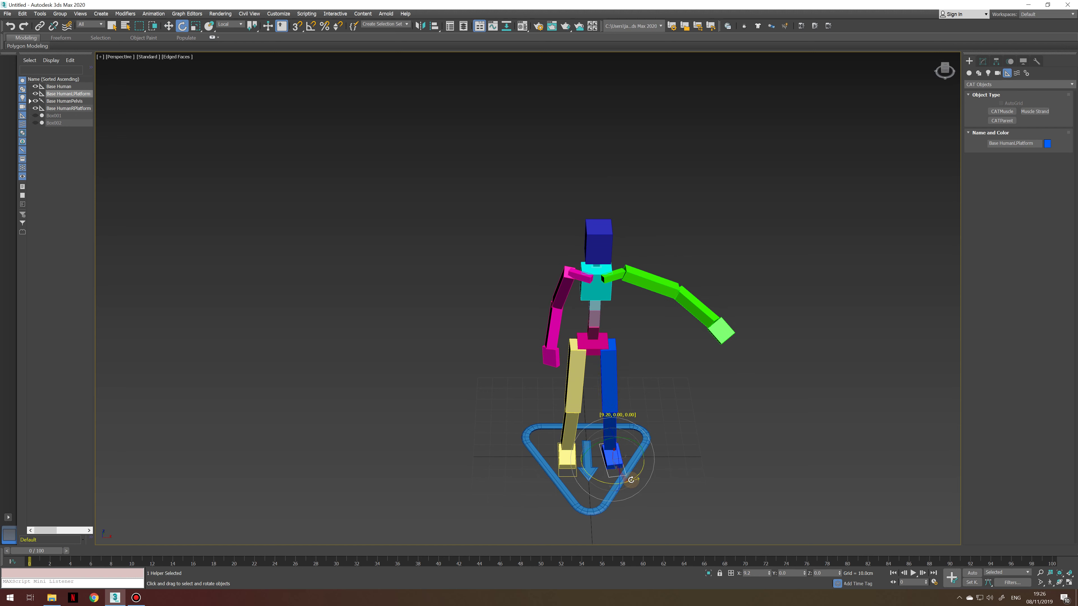
scroll(635, 466, "up", 3)
- Lift the left foot platform to a height of about 49 cm so the left leg bends at the knee
left_click(606, 357)
key("w")
mouse_move(611, 501)
middle_mouse_down("alt")
mouse_move(623, 516)
mouse_move(619, 482)
middle_mouse_up("alt")
left_click(622, 516)
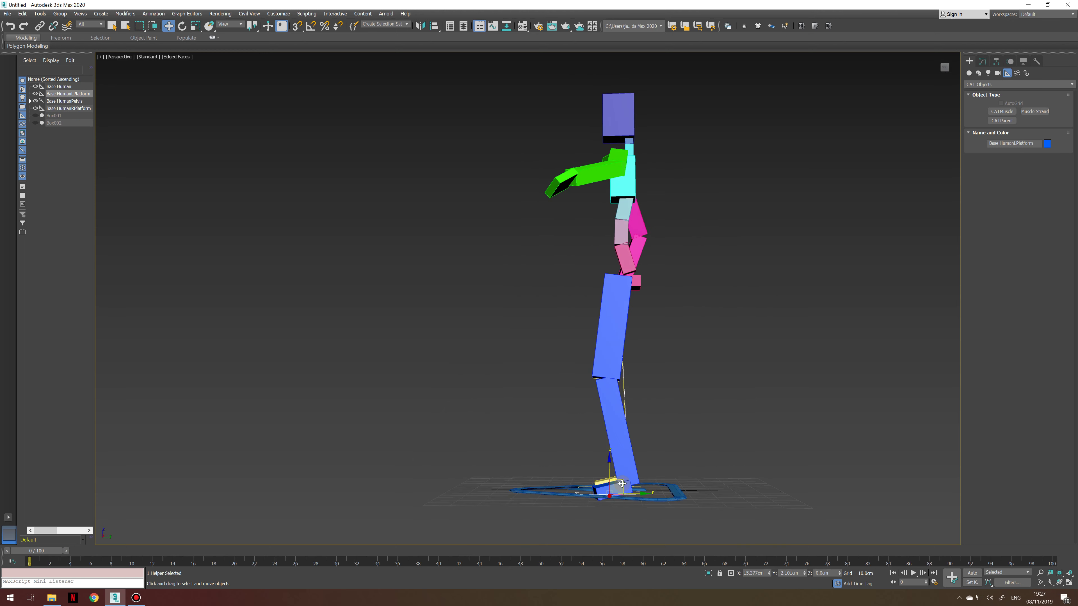
left_click_drag(606, 455, 582, 373)
mouse_move(581, 374)
middle_mouse_down("alt")
mouse_move(650, 400)
mouse_move(585, 442)
mouse_move(573, 365)
middle_mouse_up("alt")
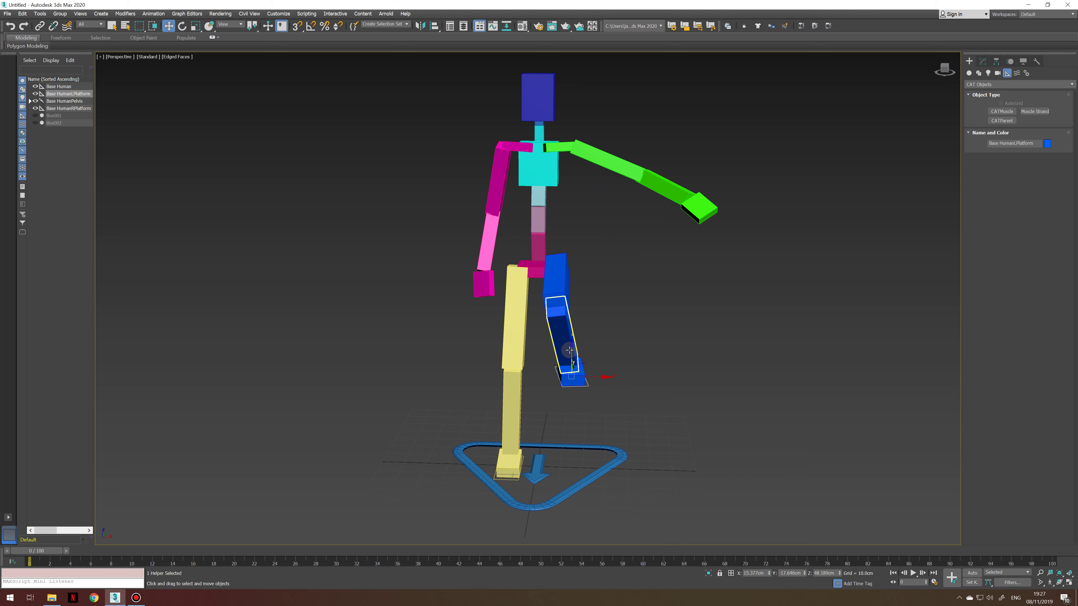
middle_click_drag(581, 374, 593, 391, "alt")
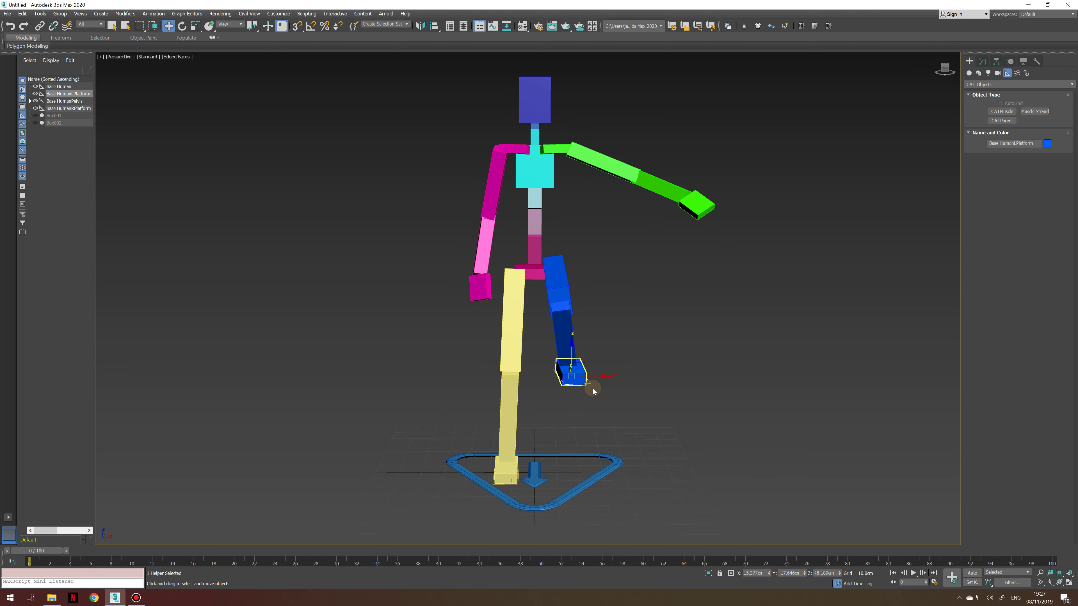
- Try rotating the raised left foot platform, and undo both the rotation and the lift
key("e")
left_click_drag(587, 383, 597, 385)
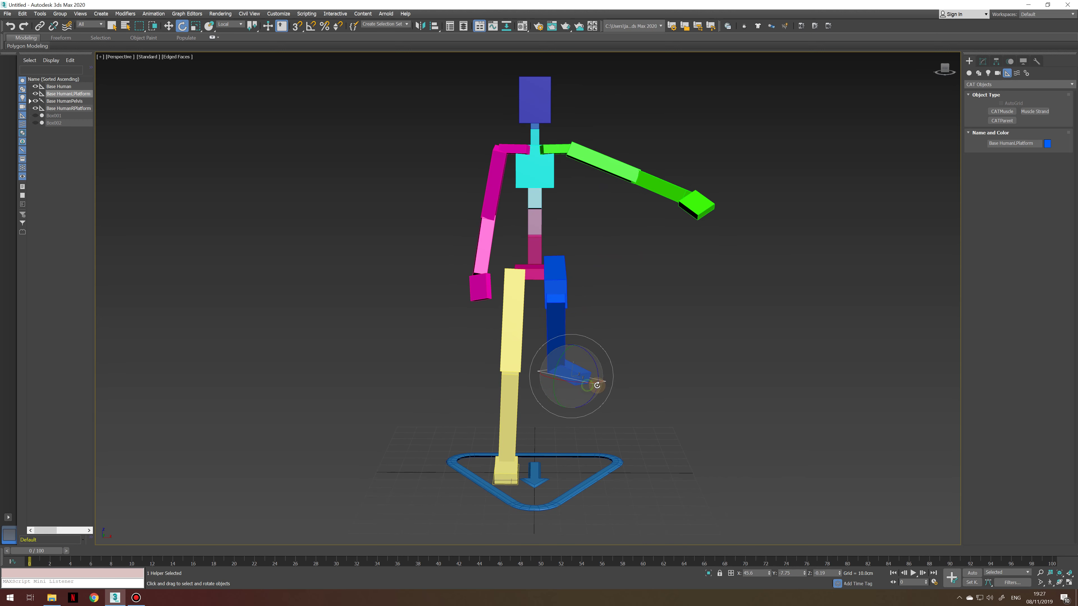
middle_click_drag(539, 320, 590, 428, "alt")
key("ctrl+z")
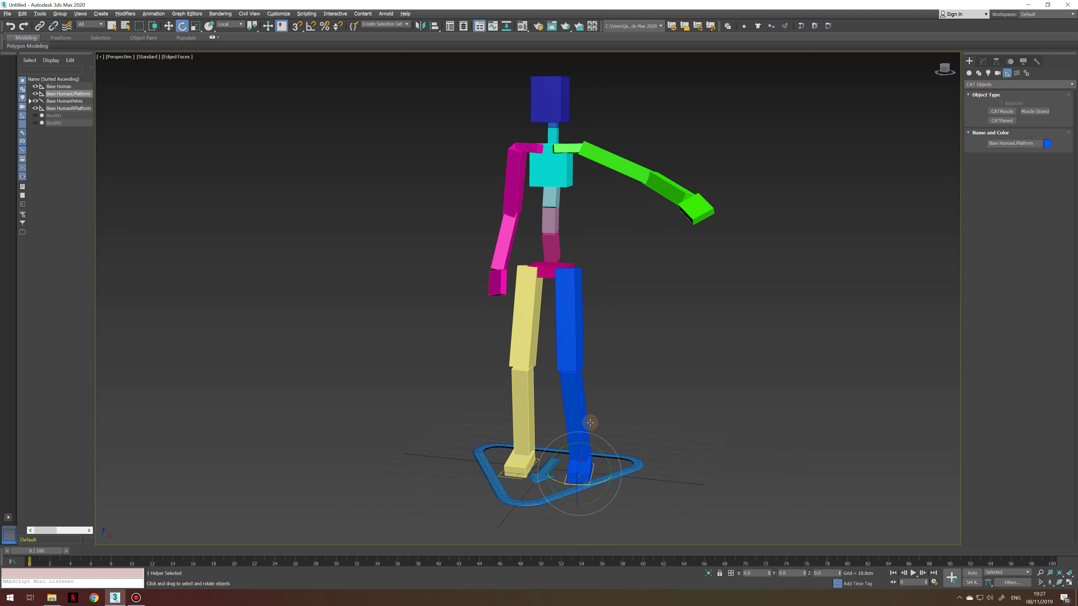
- Try moving the left foot platform on the ground, and clear the selection
left_click(581, 342)
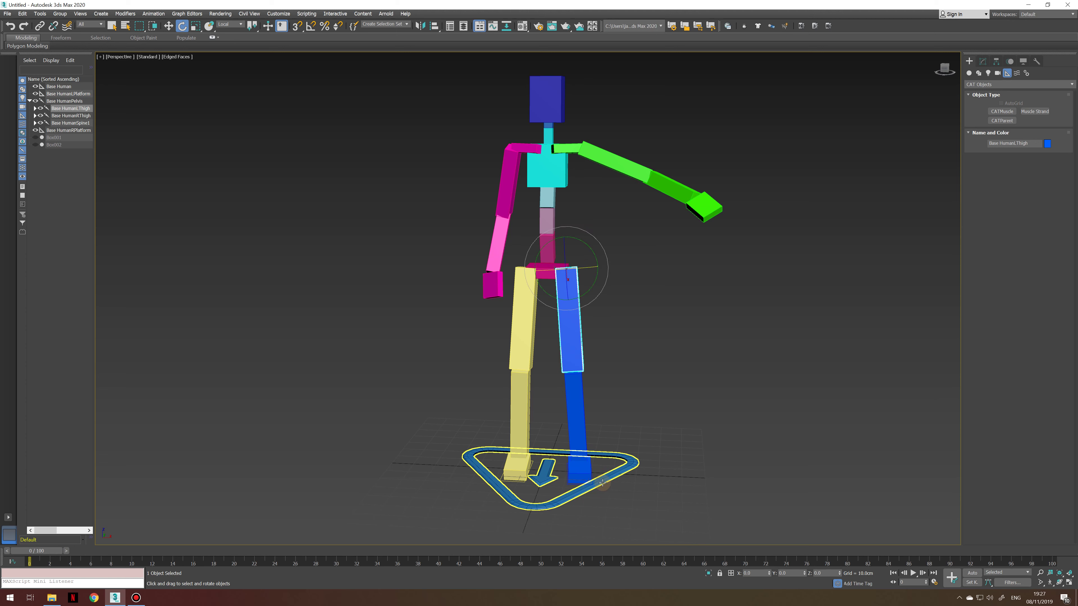
key("w")
left_click(589, 484)
mouse_move(591, 436)
left_mouse_down()
mouse_move(580, 376)
mouse_move(575, 414)
mouse_move(548, 444)
mouse_move(595, 361)
mouse_move(582, 417)
mouse_move(587, 354)
mouse_move(579, 440)
mouse_move(585, 397)
mouse_move(584, 423)
left_mouse_up()
middle_click_drag(586, 482, 605, 496, "alt")
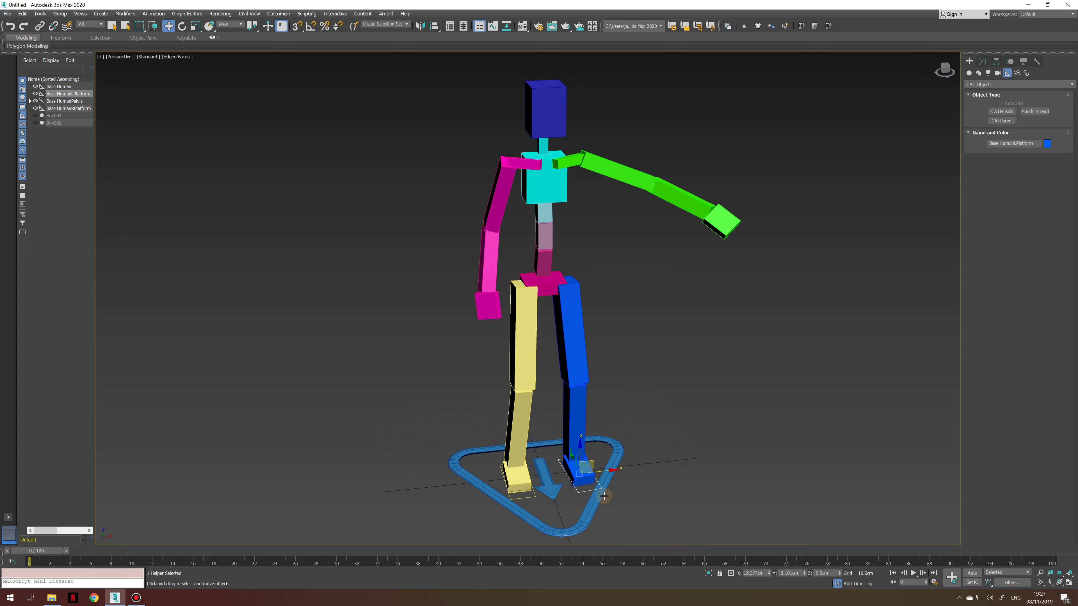
left_click(682, 344)
- Raise the pelvis slightly to straighten both legs
middle_click_drag(629, 311, 600, 367)
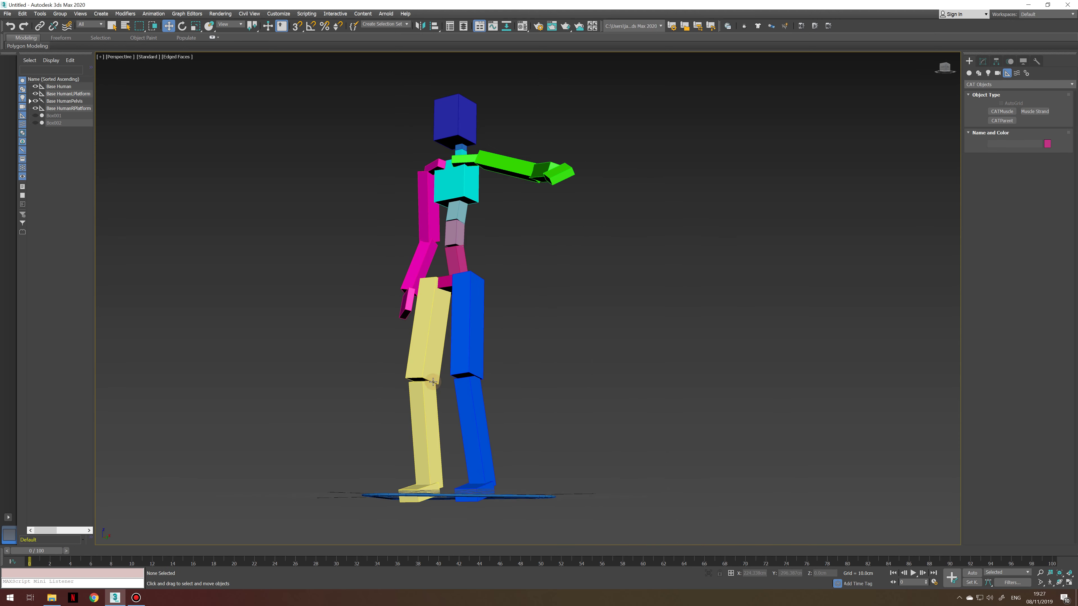
middle_click_drag(470, 367, 520, 396)
left_click(516, 340)
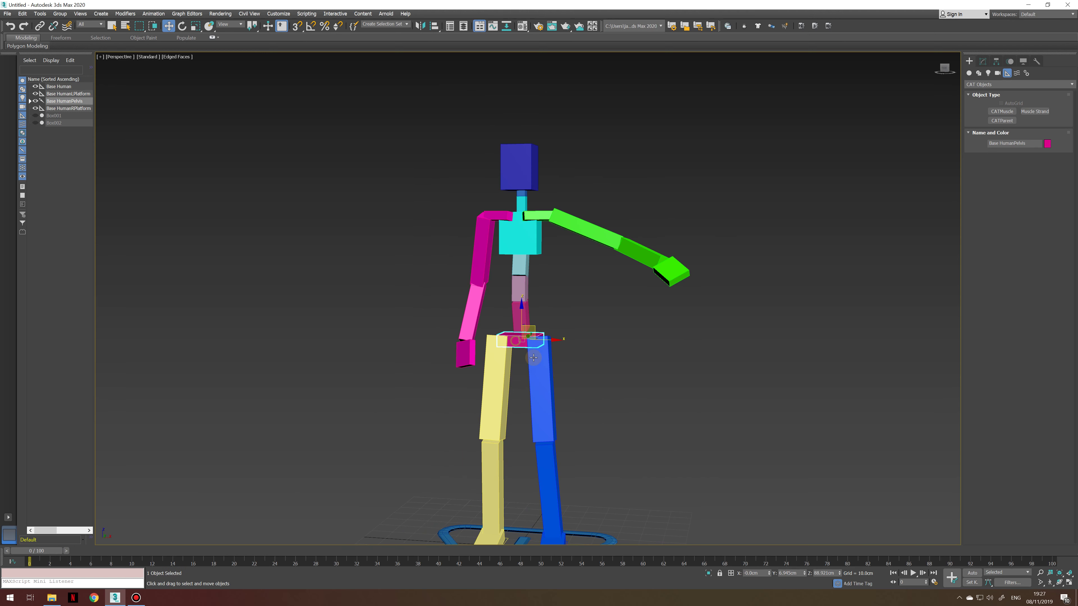
middle_click_drag(522, 316, 504, 297)
left_click_drag(503, 292, 501, 288)
- Move the left thigh slightly to adjust how the left leg bends at the knee
left_click(528, 467)
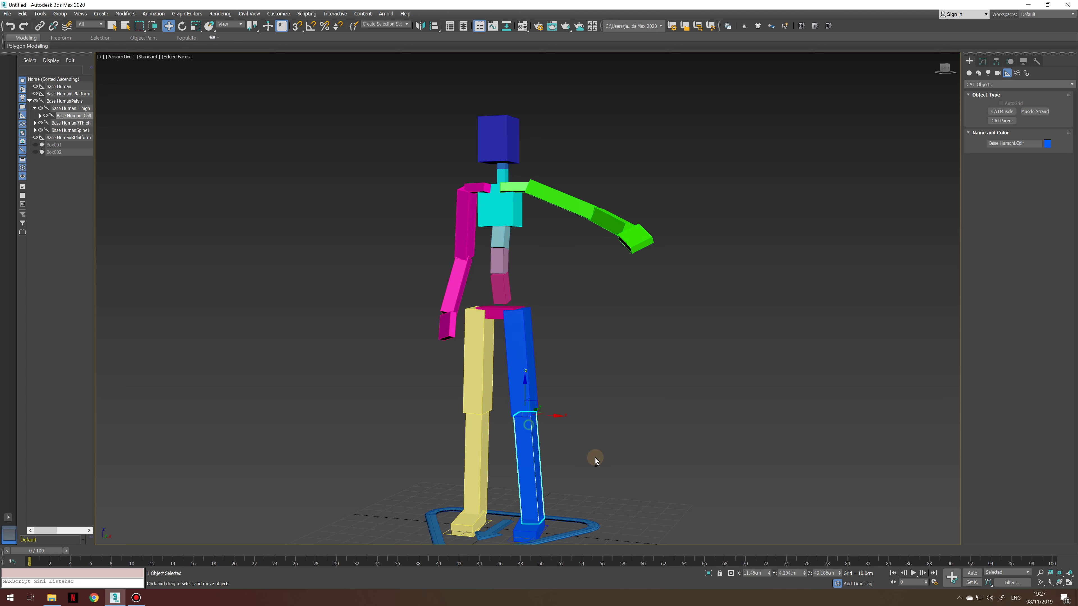
middle_click_drag(592, 455, 537, 398, "alt")
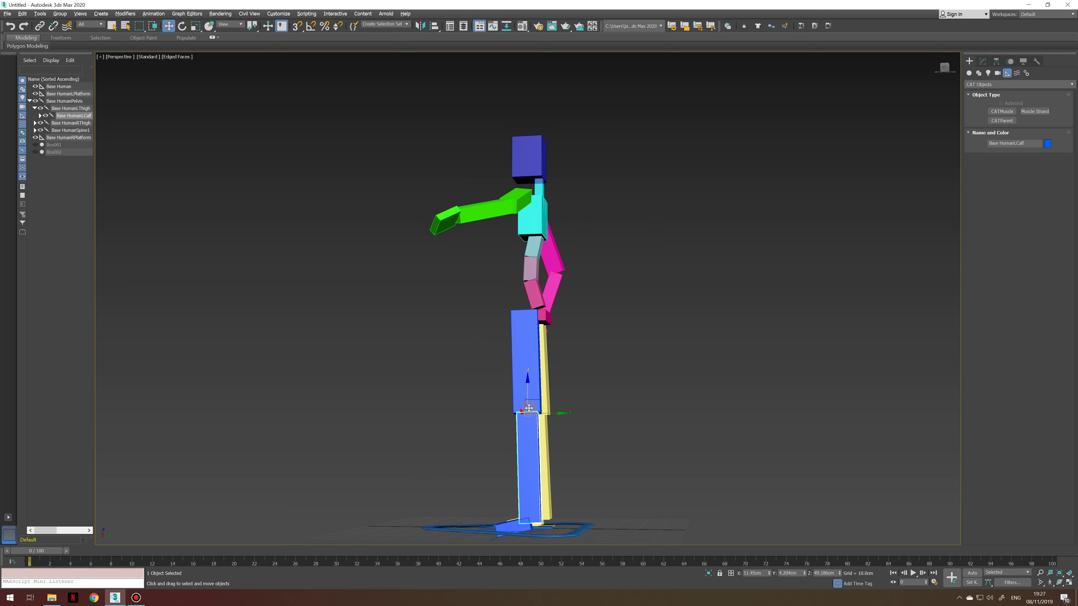
left_click(528, 384)
left_click_drag(537, 299, 541, 298)
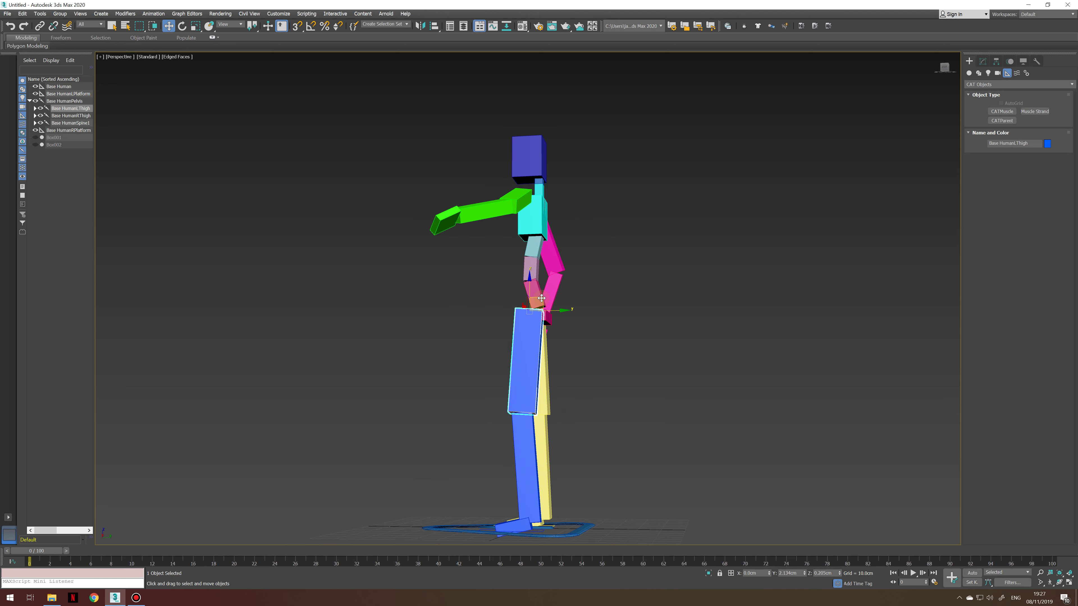
- Try moving the left foot platform along the ground, and undo the attempts
middle_click_drag(563, 344, 505, 525, "alt")
left_click(548, 524)
left_click_drag(560, 518, 528, 506)
key("ctrl+z")
left_click(517, 527)
key("ctrl+z")
left_click(518, 526)
- Try shifting the pelvis once more, and undo that move
left_click(571, 316)
mouse_move(561, 302)
left_mouse_down()
mouse_move(560, 313)
mouse_move(558, 295)
left_mouse_up()
key("ctrl+z")
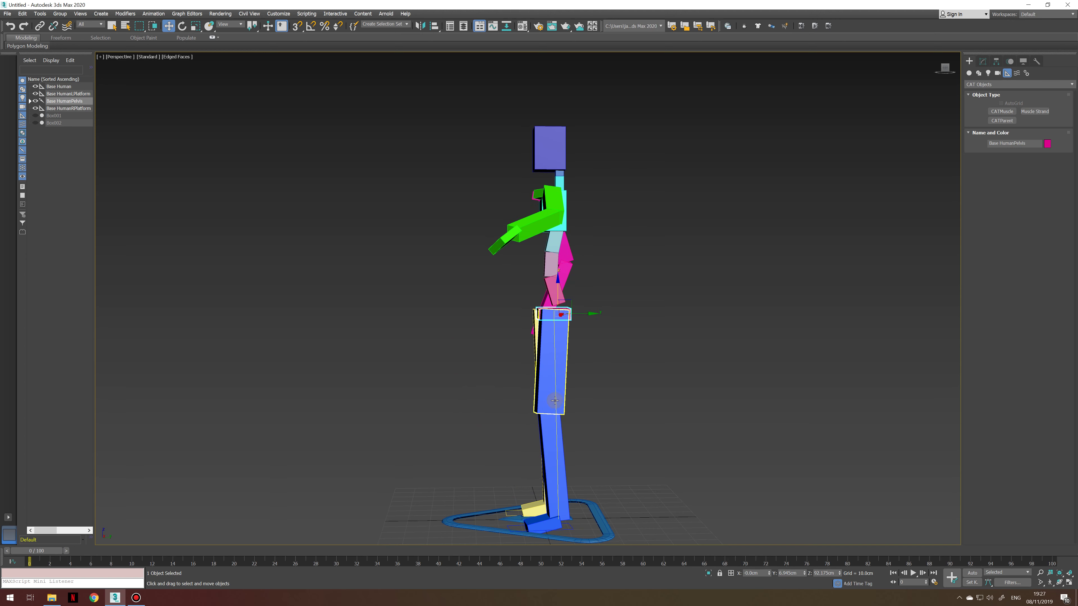
- Undo the series of earlier pelvis and left leg moves
left_click(545, 402)
key("ctrl+z")
key("ctrl+z")
key("ctrl+z")
key("ctrl+z")
key("ctrl+z")
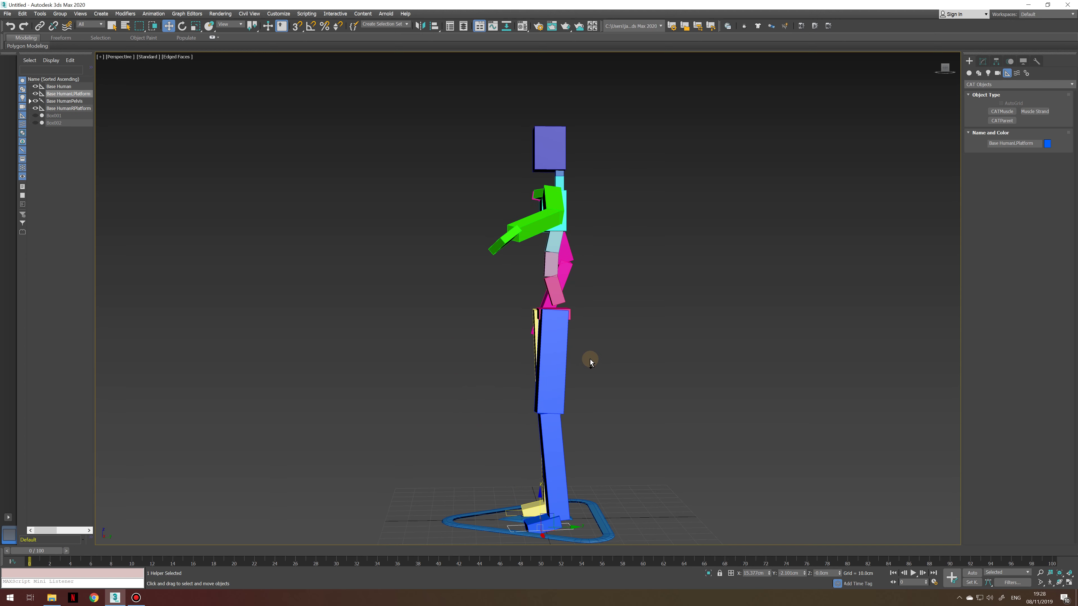
key("ctrl+z")
key("ctrl+z")
key("ctrl+z")
key("ctrl+z")
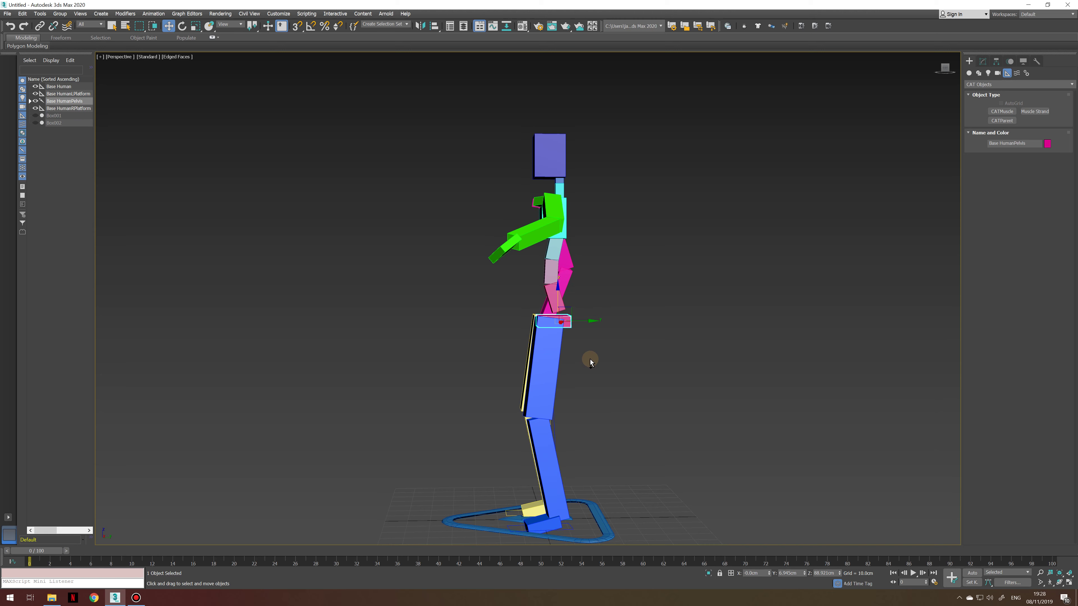
- Raise the pelvis to a height of about 90 cm so the knees bend less
middle_click_drag(569, 377, 561, 303, "alt")
left_click_drag(559, 302, 562, 300)
middle_click_drag(573, 401, 619, 384, "alt")
middle_click_drag(553, 351, 593, 401, "alt")
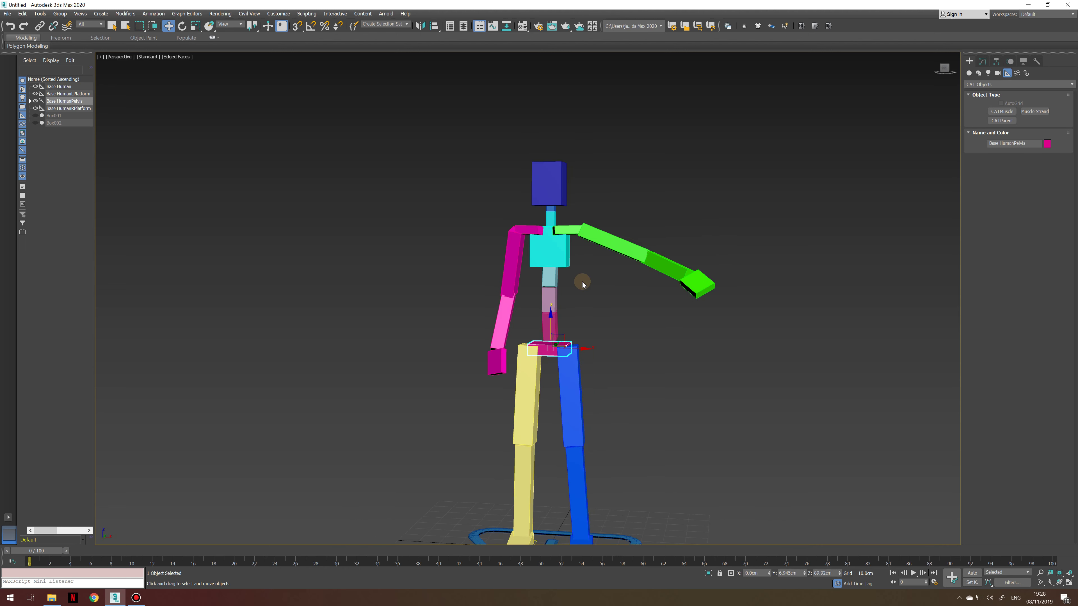
middle_click_drag(621, 284, 618, 250, "alt")
- Display the modify parameters of the left thigh and copy its limb settings
left_click(704, 280)
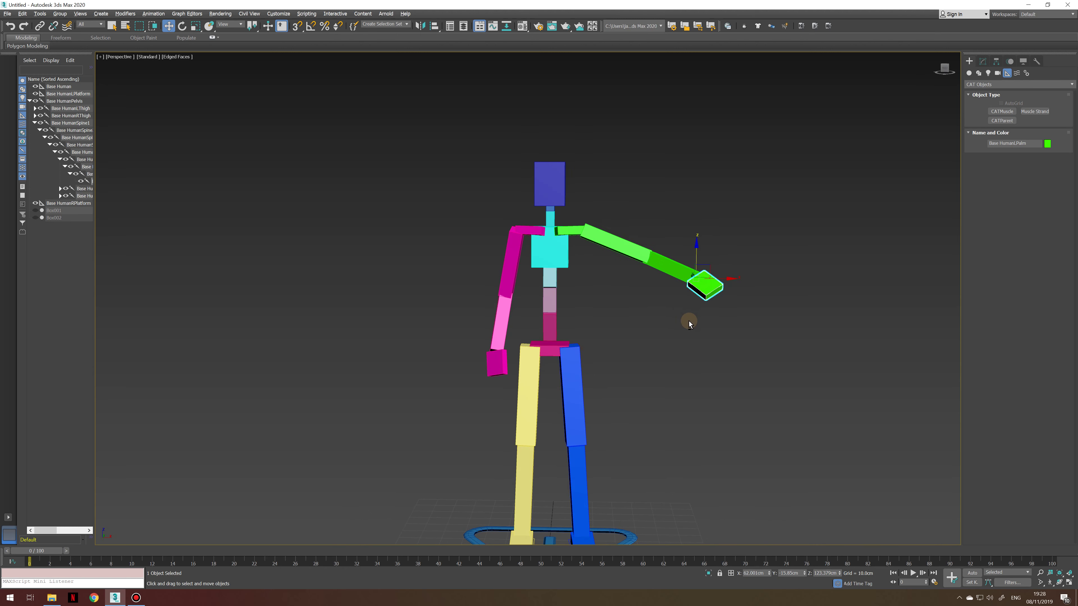
middle_click_drag(689, 321, 656, 323, "alt")
middle_click_drag(602, 462, 610, 418)
left_click(599, 366)
key("q")
left_click(983, 62)
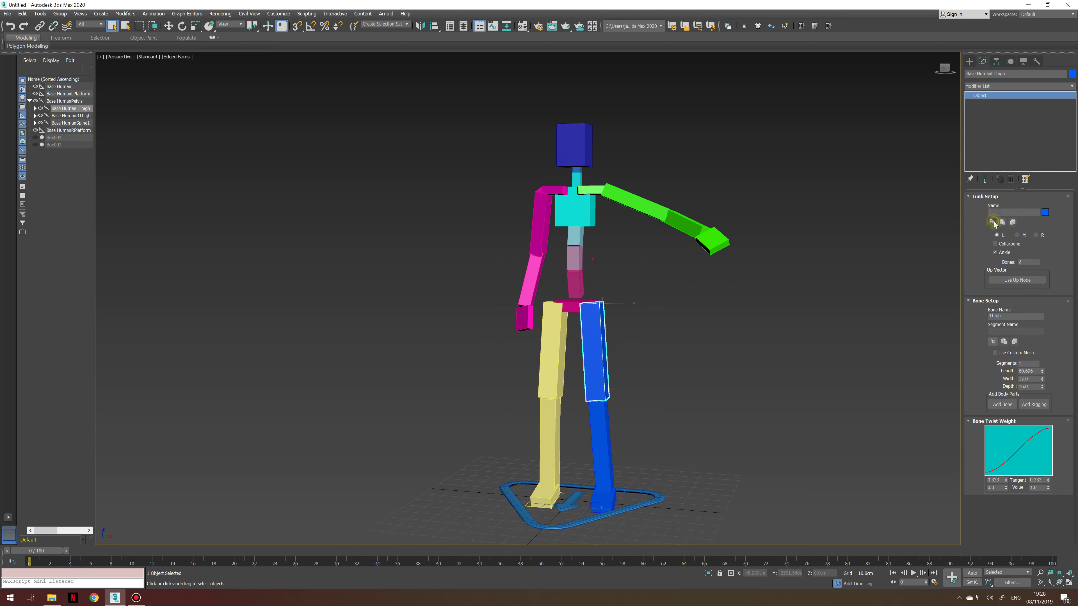
left_click(994, 223)
mouse_move(586, 341)
middle_mouse_down("alt")
mouse_move(597, 347)
mouse_move(594, 323)
middle_mouse_up("alt")
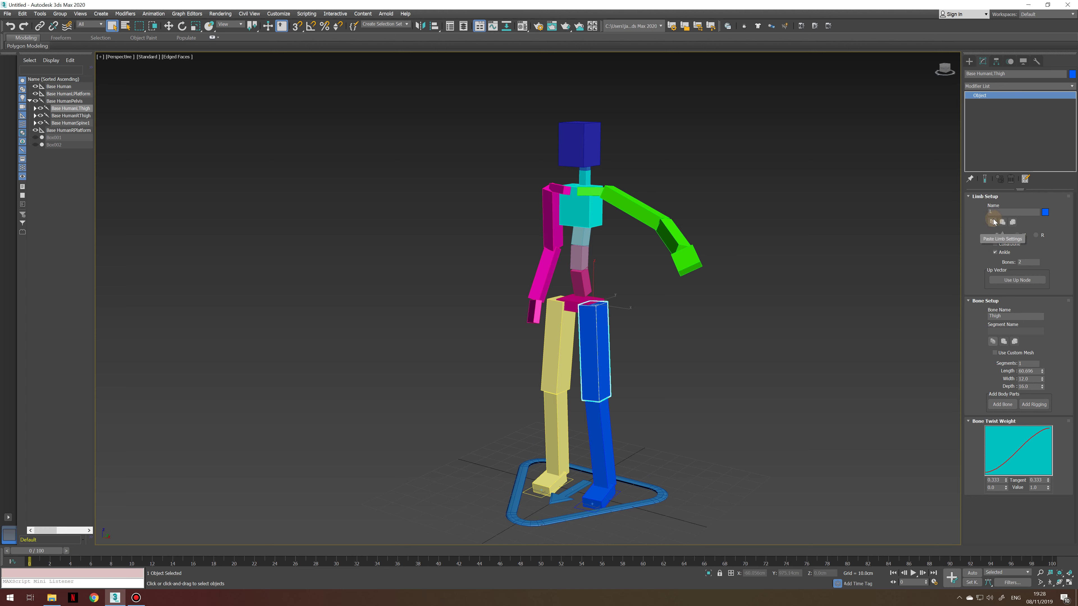
- Examine the setup parameters of the left thigh, calf and foot bones
left_click(598, 407)
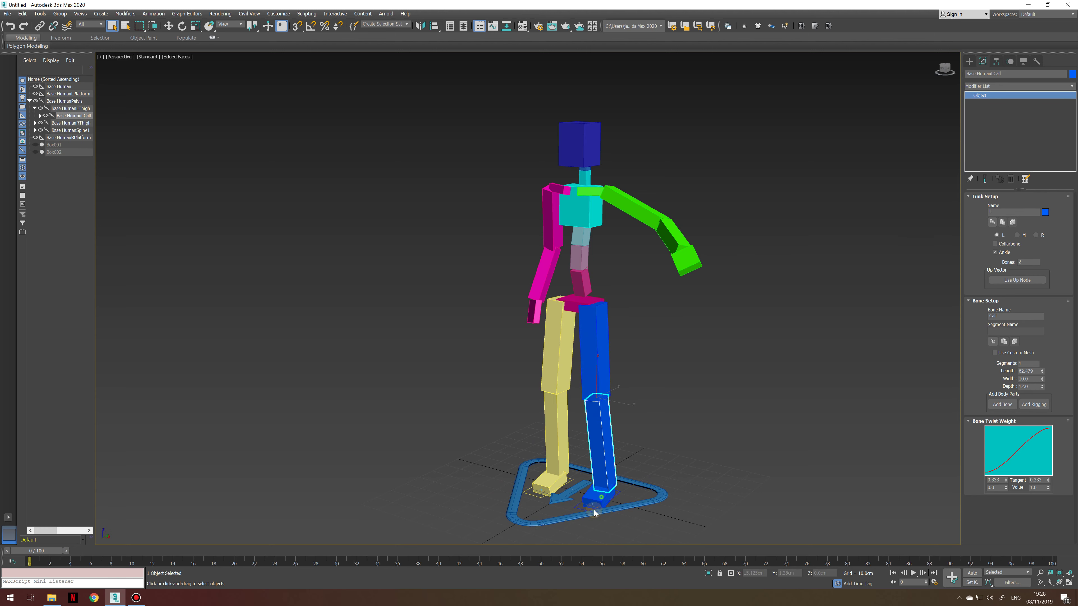
left_click(599, 496)
middle_click_drag(654, 439, 632, 386, "alt")
scroll(632, 386, "up", 3)
middle_click_drag(707, 375, 720, 281, "alt")
left_click(721, 281)
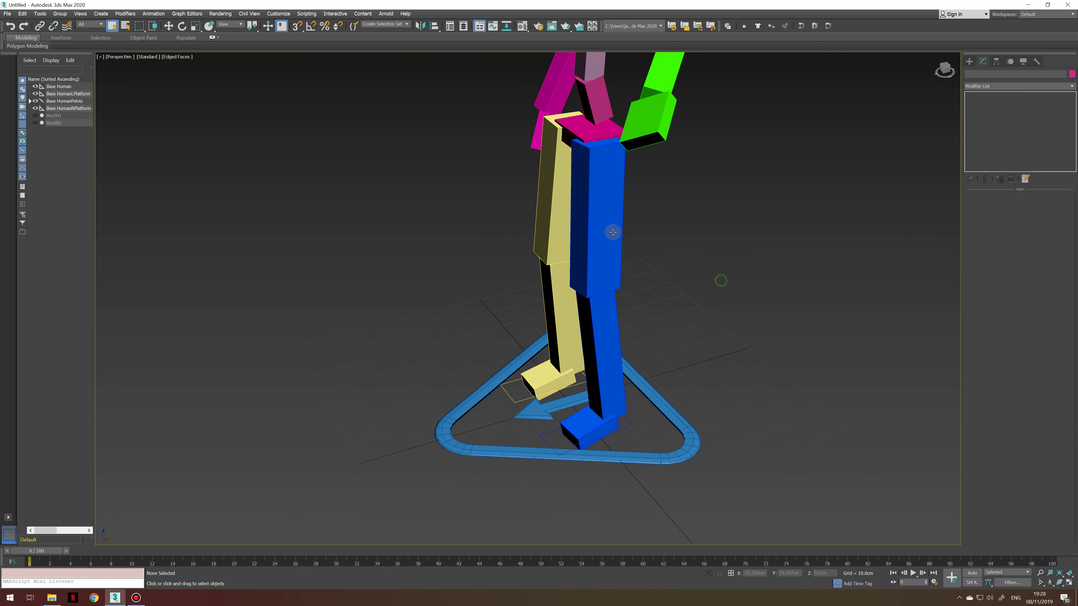
left_click(598, 254)
left_click(604, 397)
left_click(585, 431)
middle_click_drag(586, 431, 633, 400, "alt")
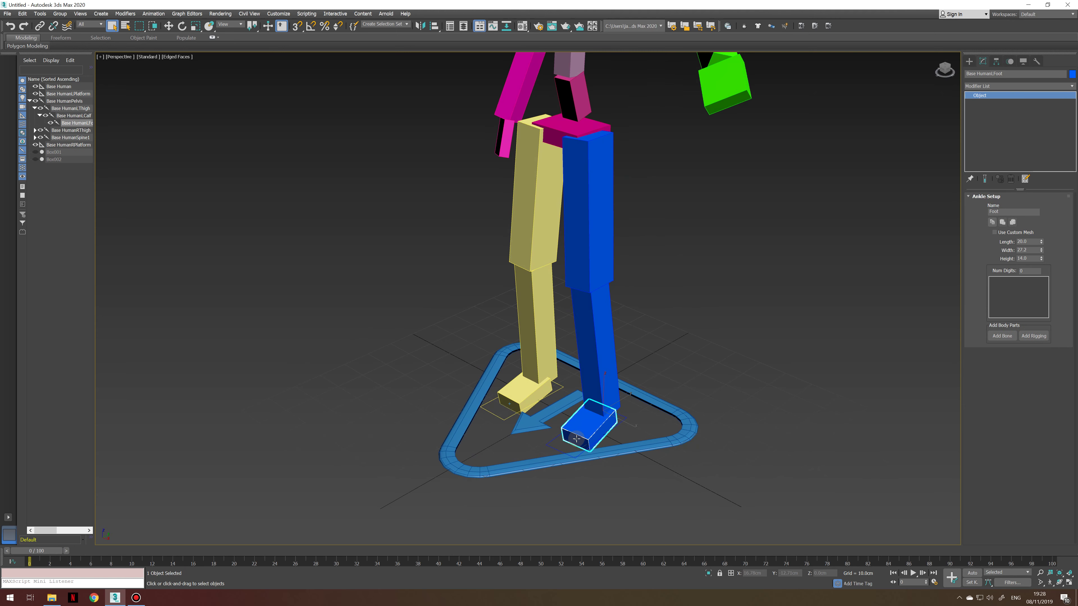
- Compare the left thigh's limb setup with the setup parameters of the left palm and foot
middle_click_drag(609, 330, 549, 408)
middle_click_drag(552, 344, 537, 313, "alt")
left_click(538, 313)
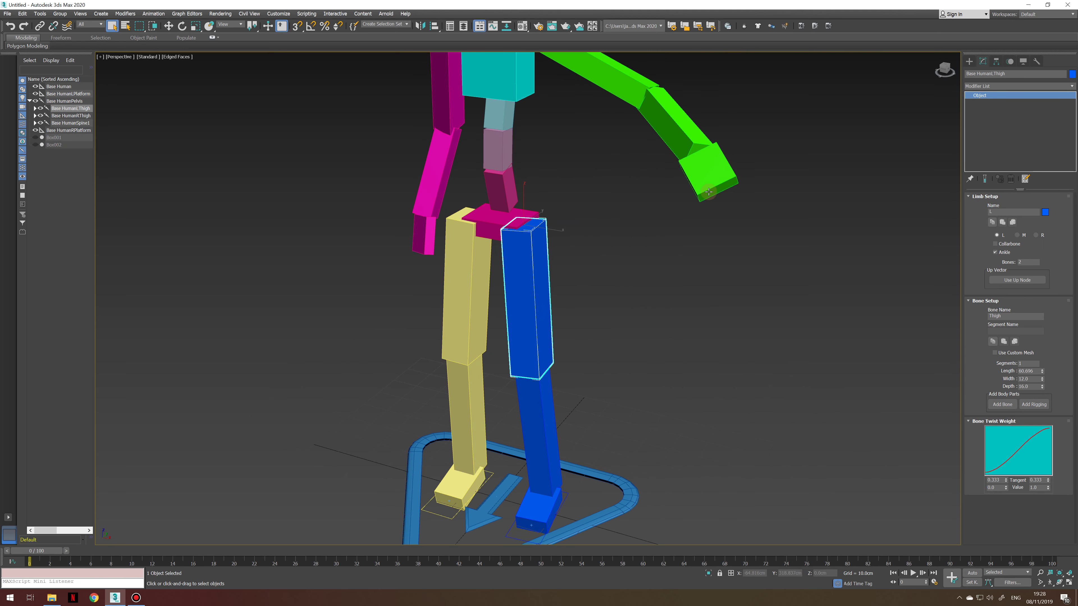
left_click(709, 193)
left_click(528, 519)
middle_click_drag(584, 512, 548, 500, "alt")
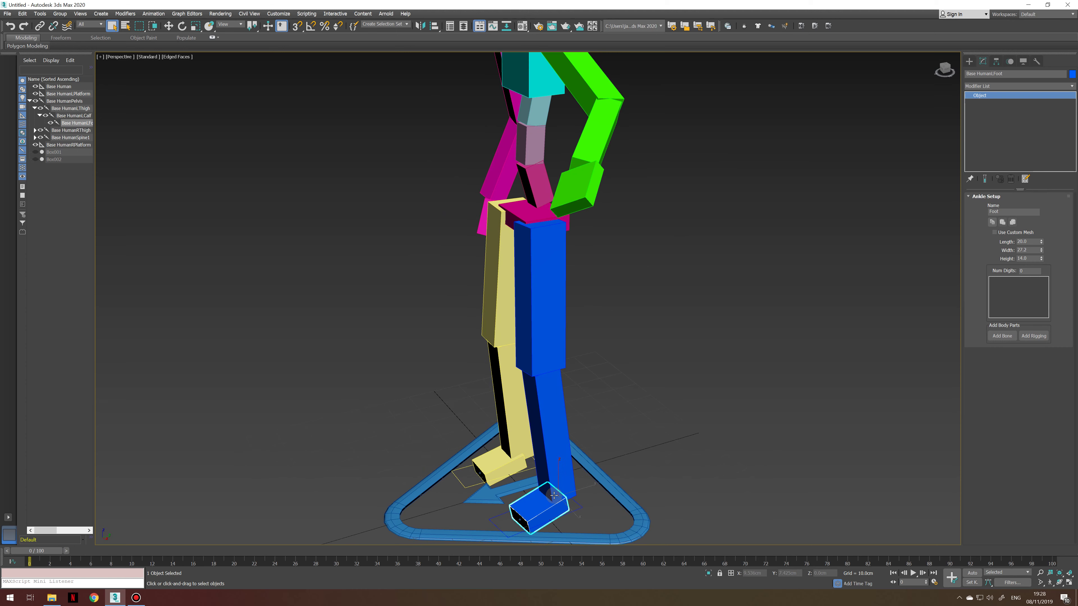
middle_click_drag(568, 157, 528, 284)
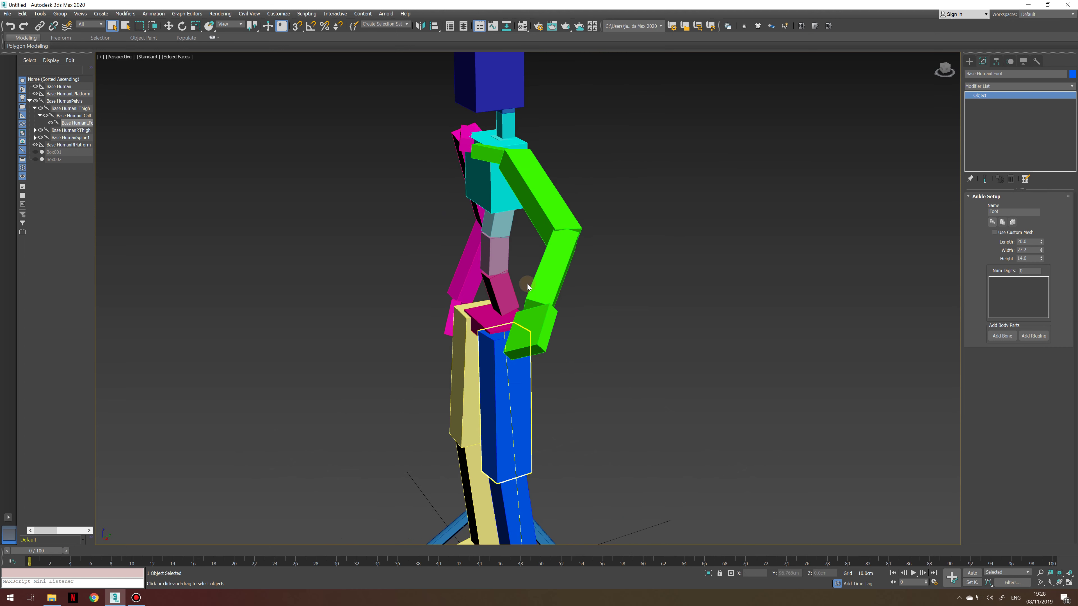
- Rotate the left palm to turn the hand on the outstretched arm
left_click(533, 231)
middle_click_drag(531, 236, 615, 259, "alt")
key("e")
scroll(615, 259, "up", 3)
left_click(679, 277)
left_click_drag(680, 277, 701, 270)
middle_click_drag(789, 293, 720, 290, "alt")
left_click_drag(721, 291, 721, 291)
- Try moving the left palm so the arm bends at the elbow, and undo the moves
key("w")
middle_click_drag(722, 290, 707, 261, "alt")
left_click_drag(706, 262, 629, 228)
middle_click_drag(629, 228, 640, 197, "alt")
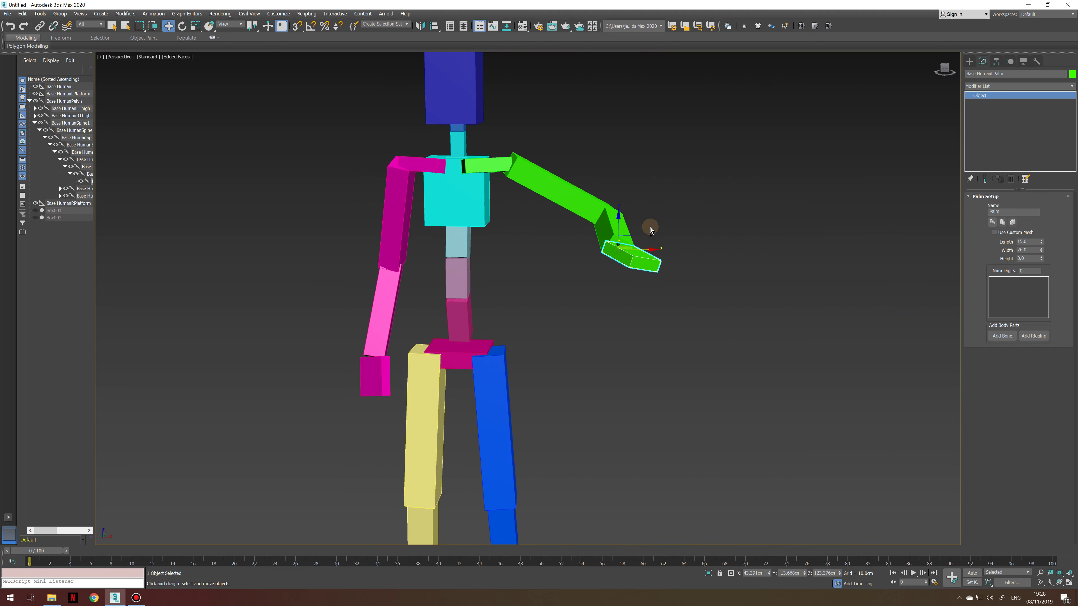
left_click_drag(634, 232, 595, 292)
key("e")
key("ctrl+z")
key("ctrl+z")
- Give the left palm five fingers by setting its number of digits to 5
middle_click_drag(653, 263, 556, 304)
key("w")
left_click(617, 233)
left_click(586, 274)
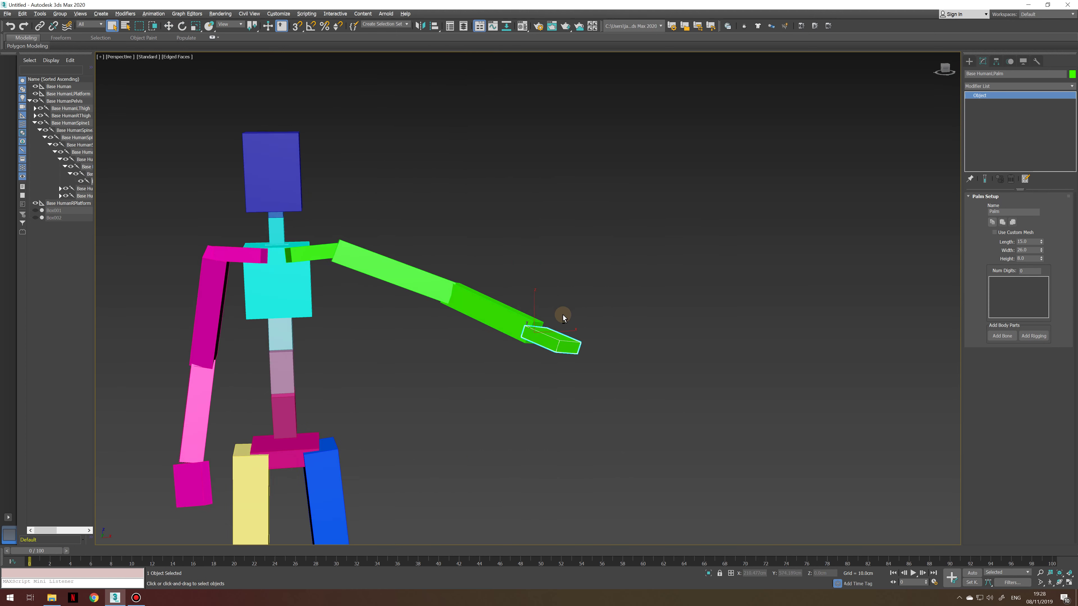
middle_click_drag(564, 318, 623, 309, "alt")
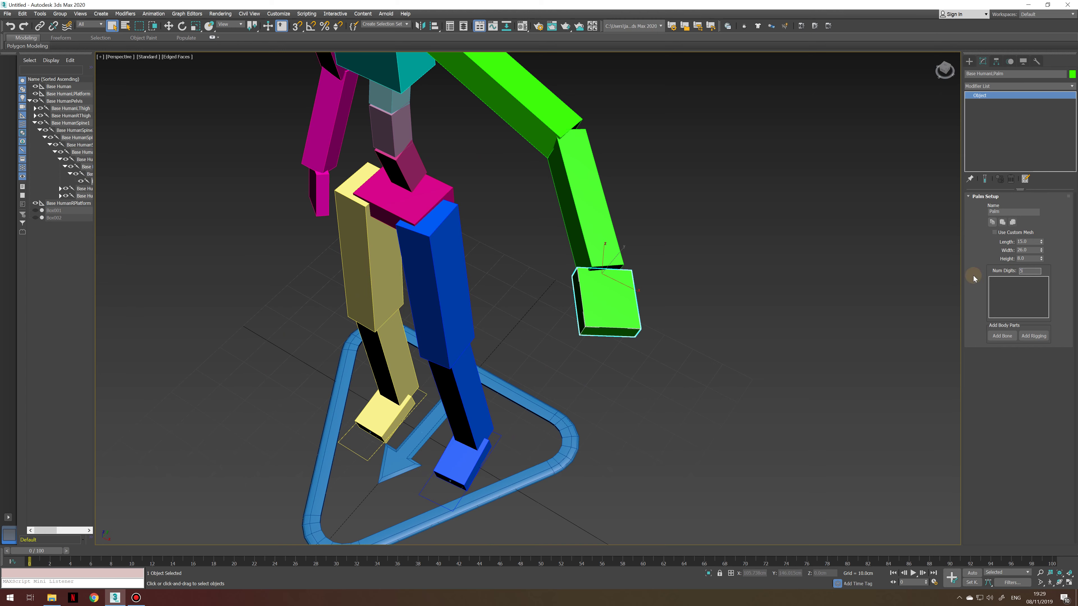
key("Return")
- Select the first bone of the left hand's outermost finger and examine its digit setup
middle_click_drag(714, 297, 622, 343, "alt")
scroll(614, 350, "up", 2)
left_click(614, 332)
middle_click_drag(526, 245, 582, 330, "alt")
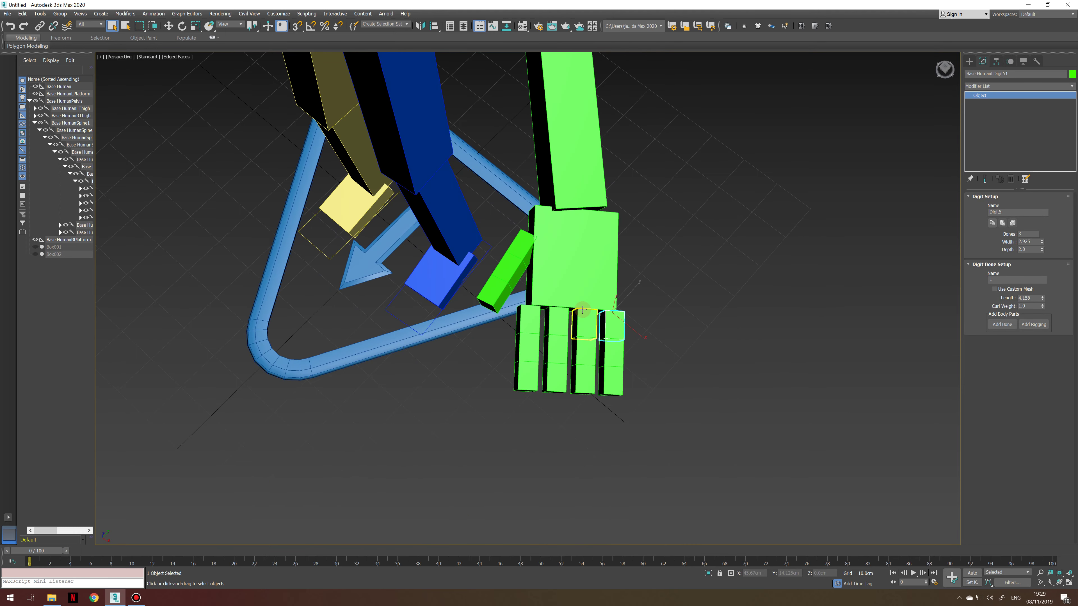
middle_click_drag(588, 323, 588, 338, "alt")
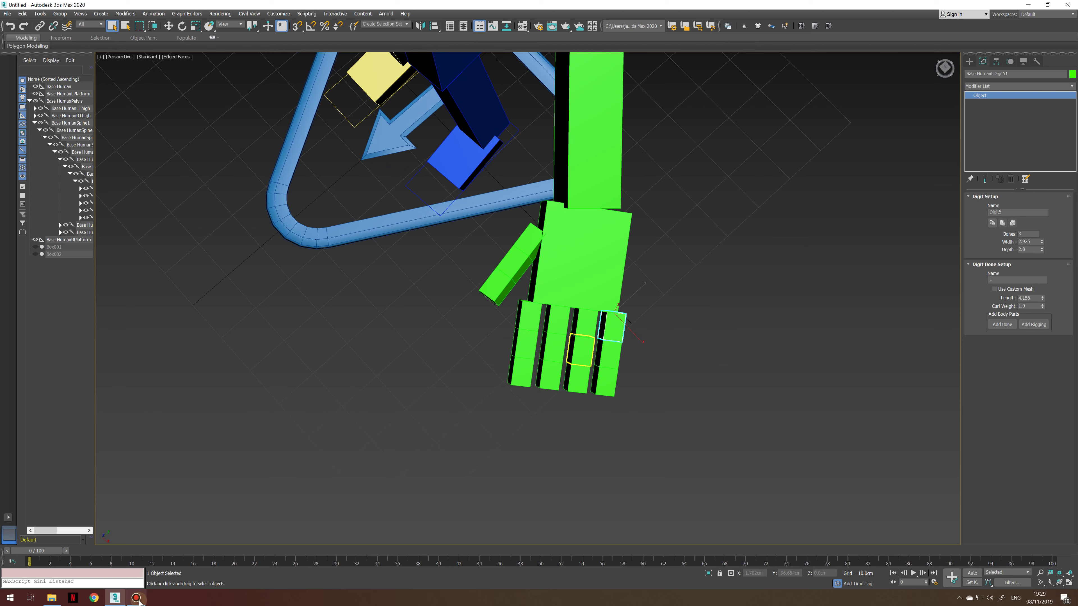
mouse_move(139, 602)
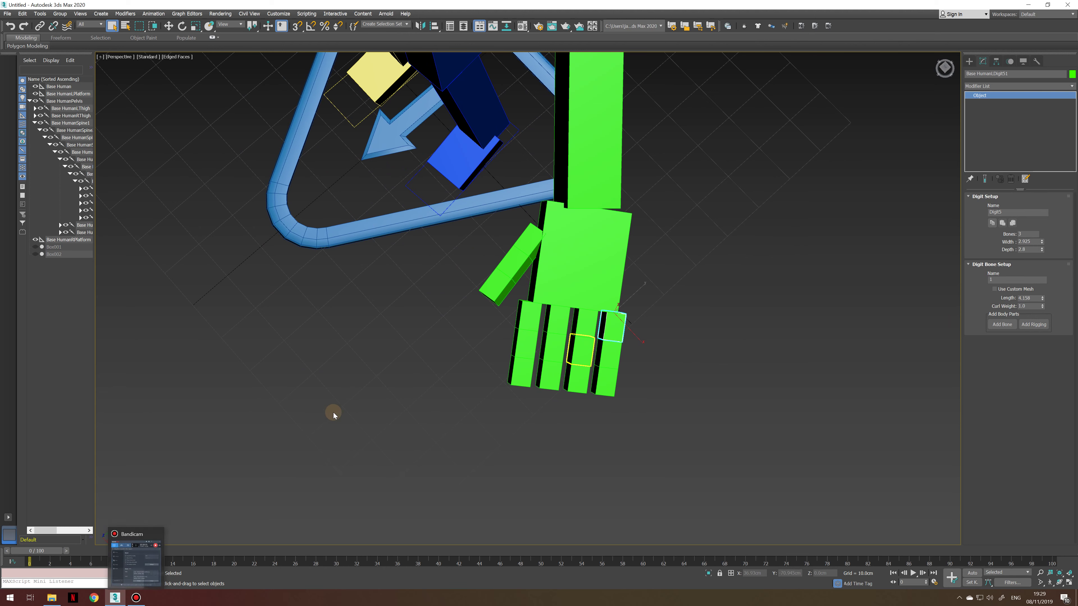
- Select the first bones of the left hand's other fingers in turn and compare their digit setup
left_click(587, 325)
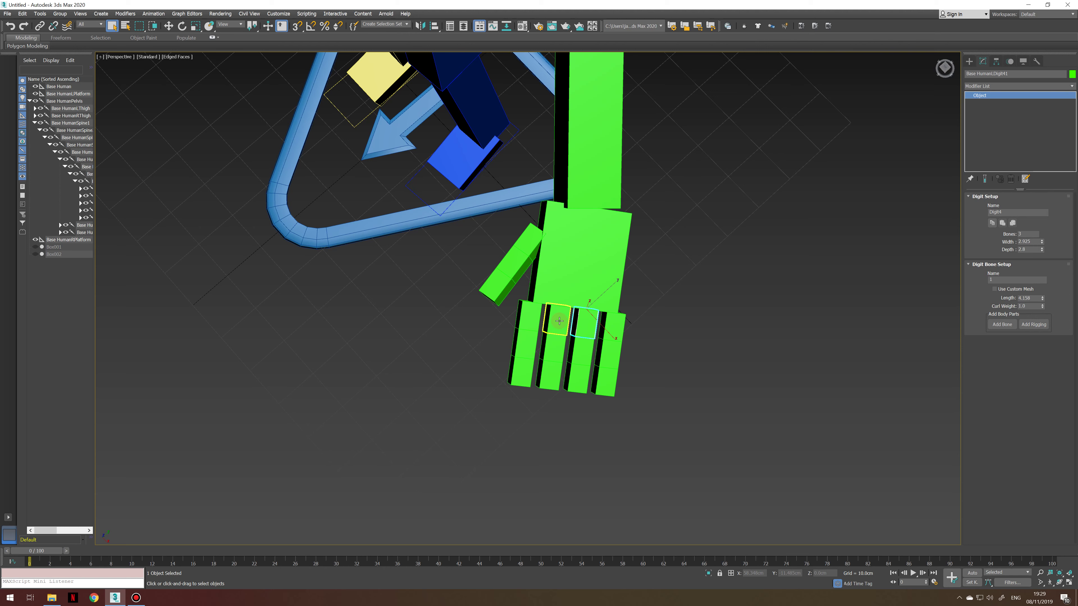
left_click(553, 321)
left_click(534, 320)
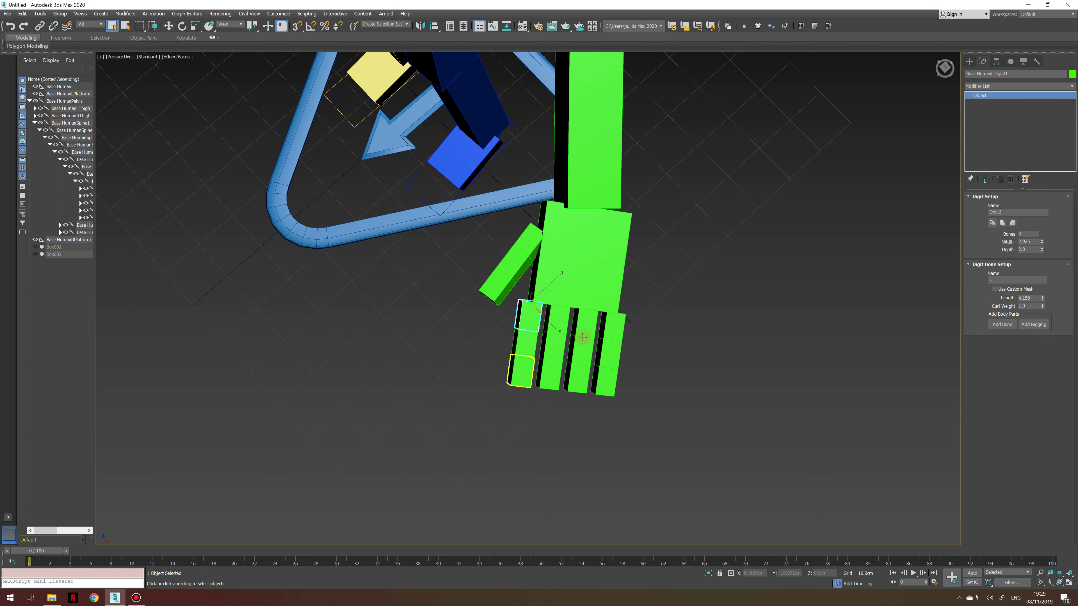
left_click(561, 373)
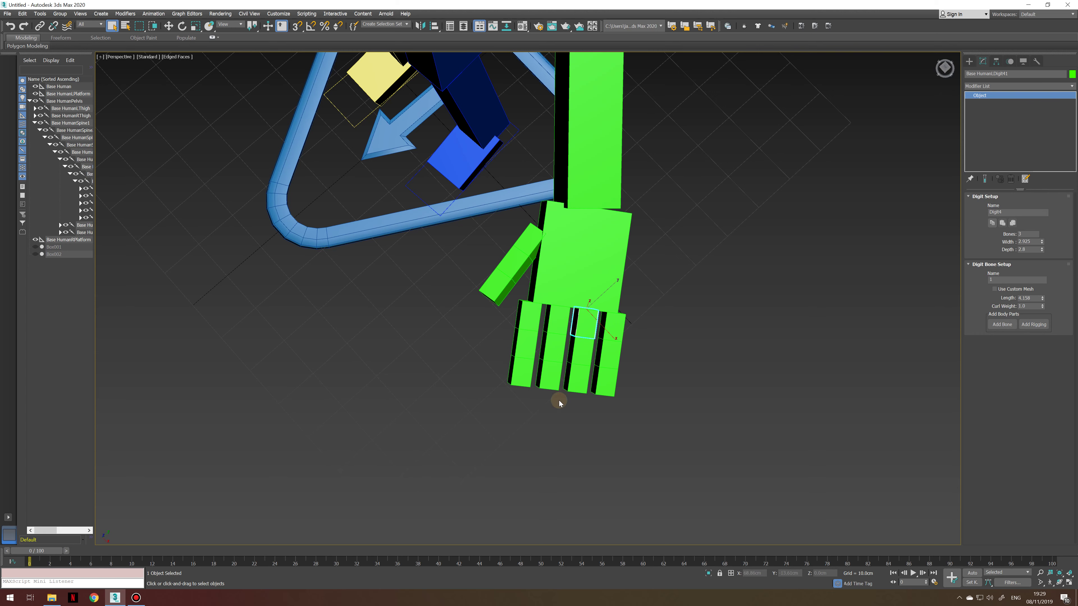
middle_click_drag(560, 400, 662, 361, "alt")
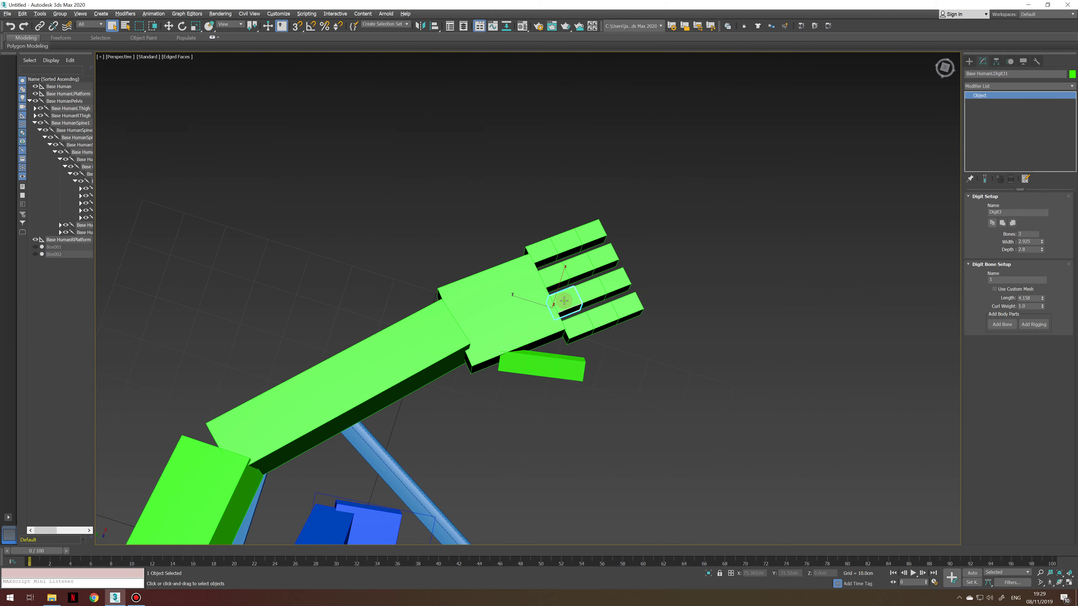
- Try scaling the first bone of the left hand's middle finger in the viewport
double_click(561, 299)
key("r")
left_click_drag(595, 303, 570, 333)
left_click(570, 336)
key("w")
left_click(611, 319)
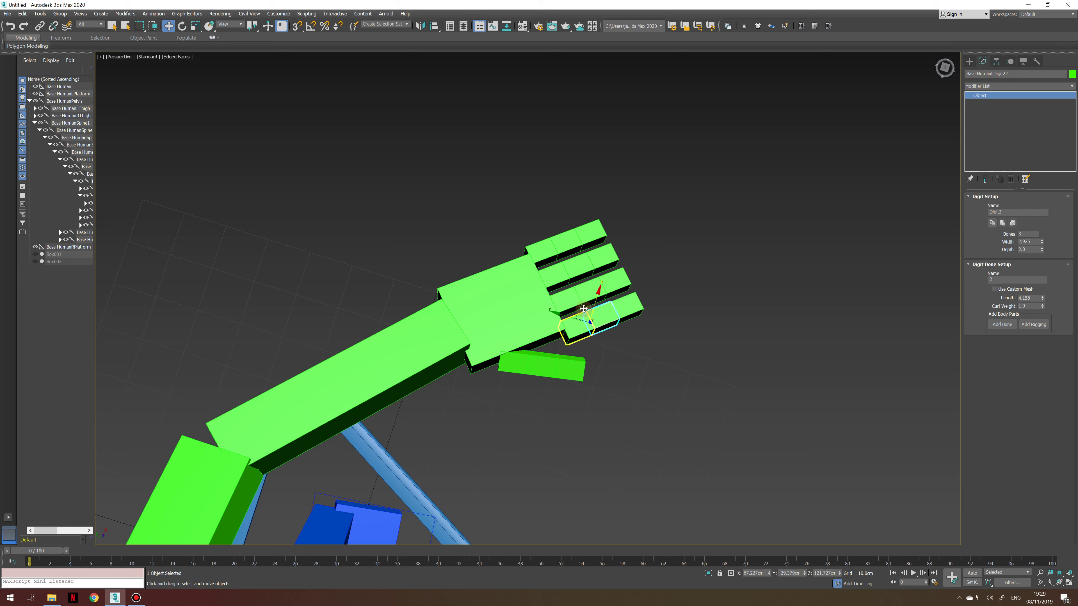
- Lengthen the middle finger by increasing its first bone's length and setting its second bone's length to 4.228
middle_click_drag(599, 310, 552, 314, "alt")
scroll(520, 306, "up", 2)
key("q")
left_click(547, 282)
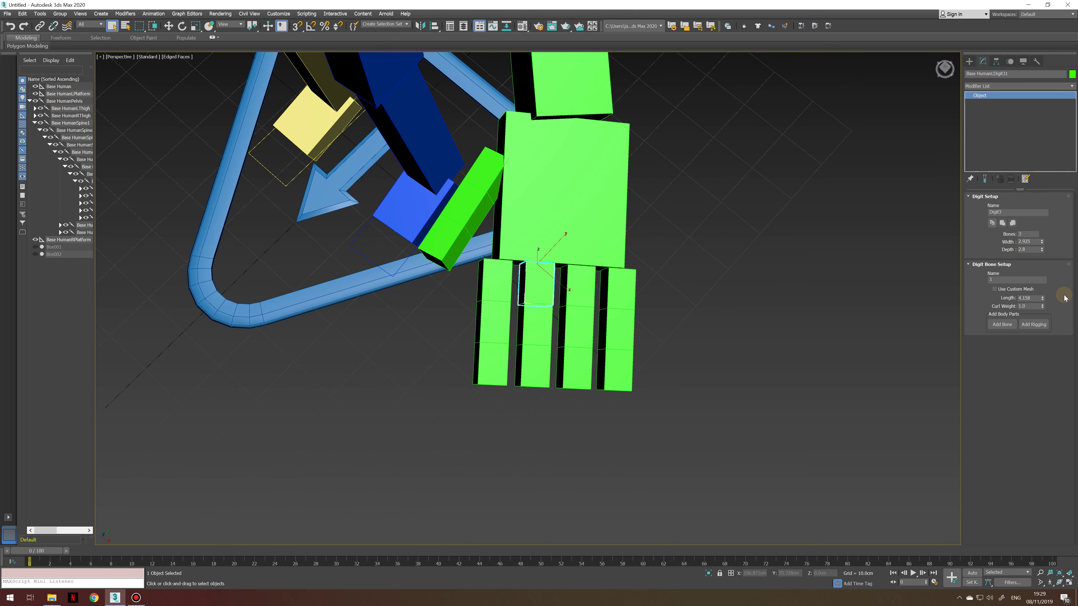
left_click_drag(1044, 289, 1043, 272)
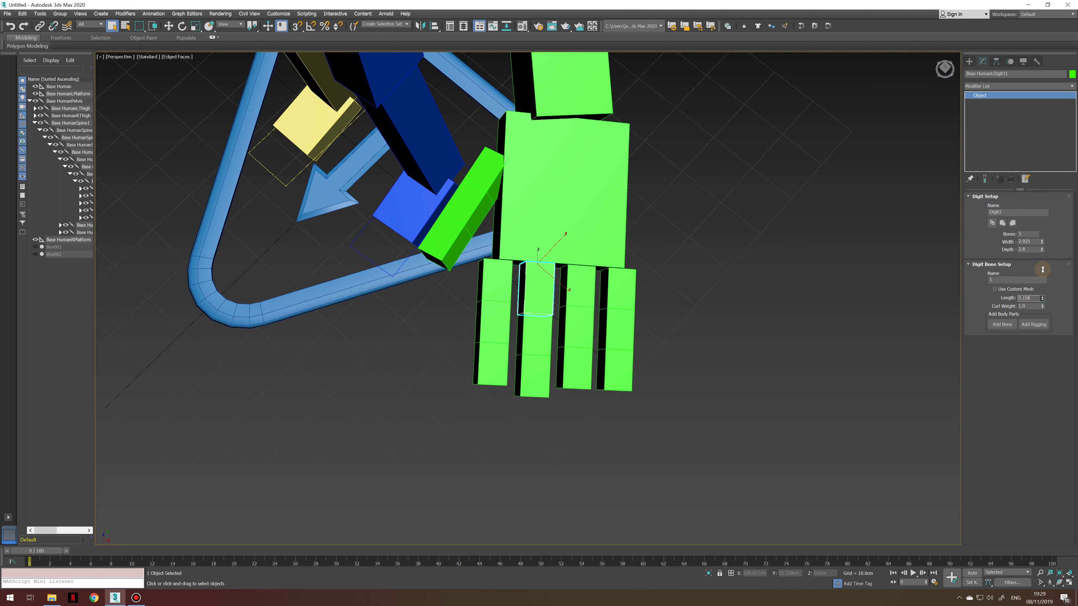
left_click(553, 327)
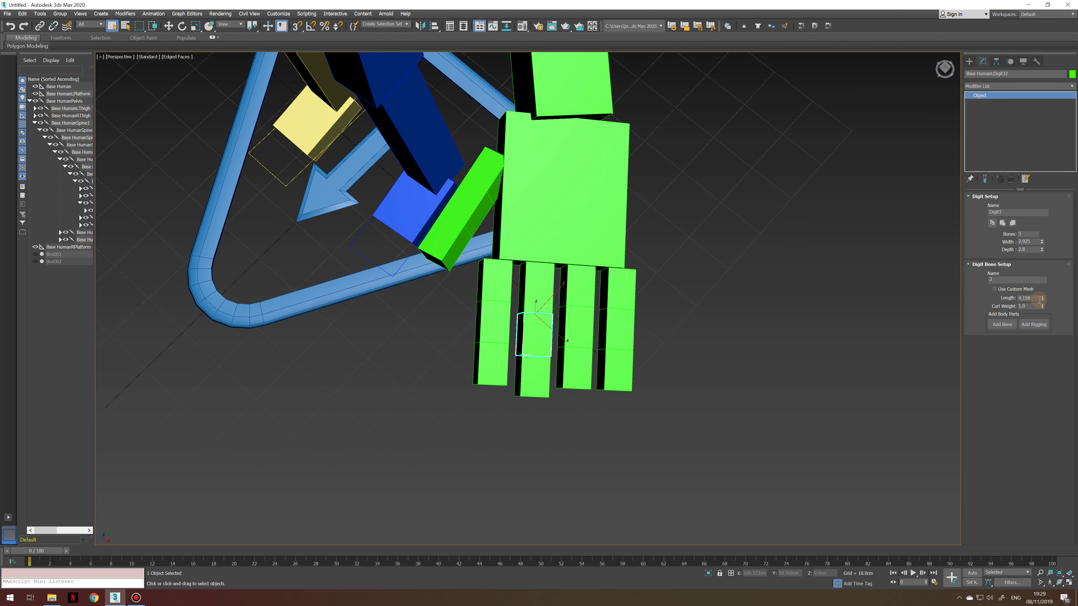
left_click(548, 288)
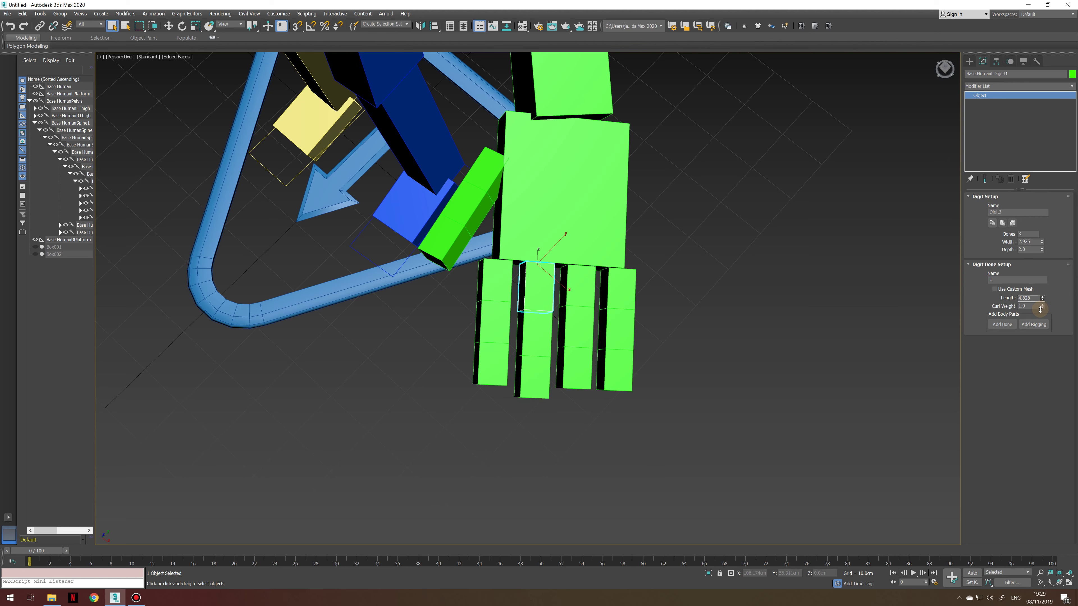
left_click(1037, 297)
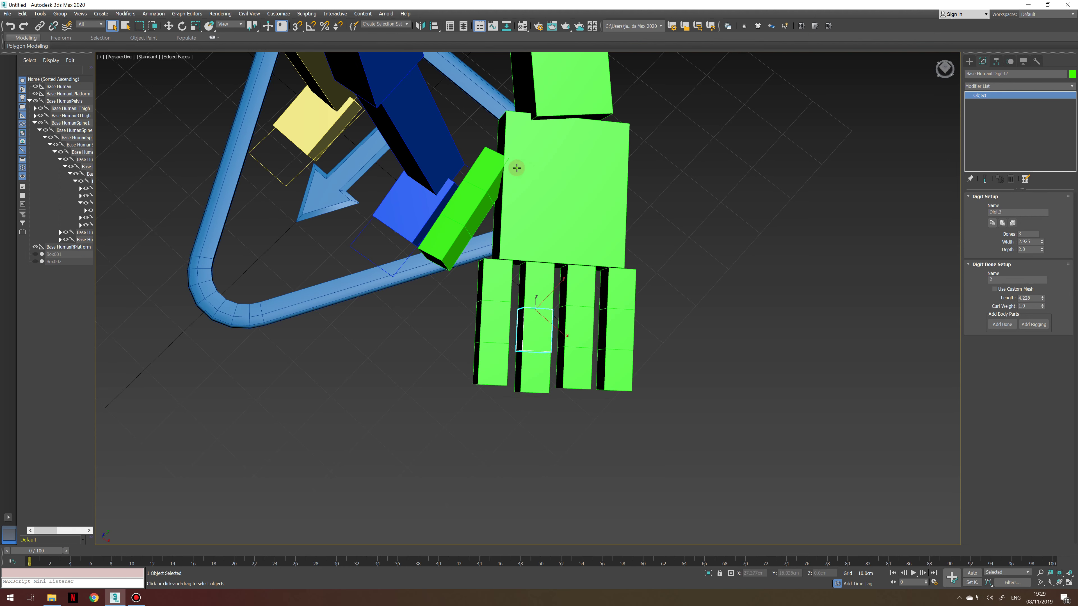
left_click(520, 178)
- Adjust the ring finger's first bone and shorten the little finger's three bones, setting the tip bone's length to 3.288
left_click(584, 286)
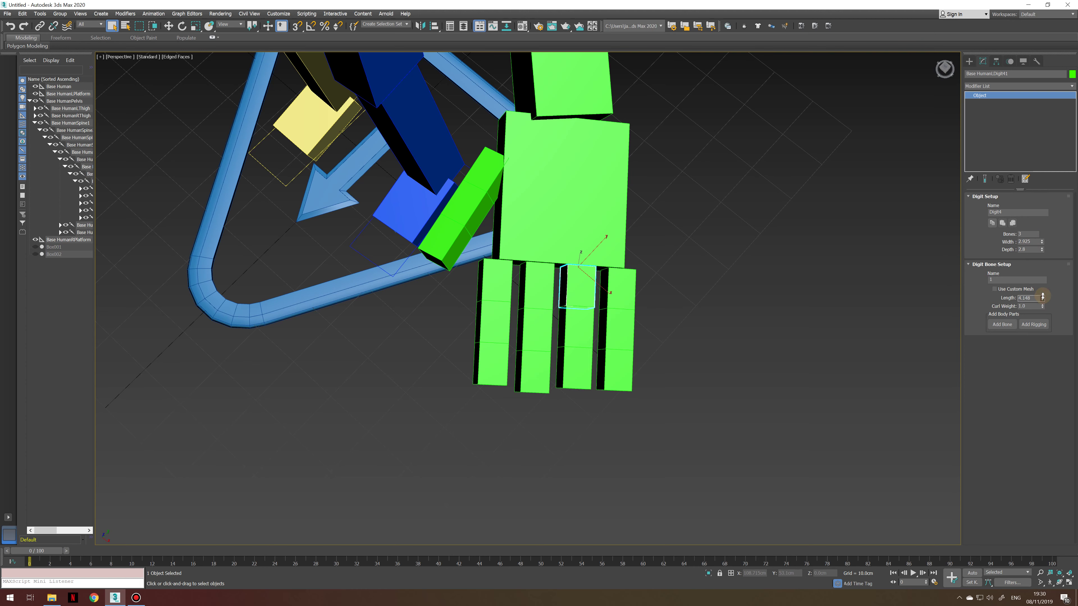
left_click(626, 283)
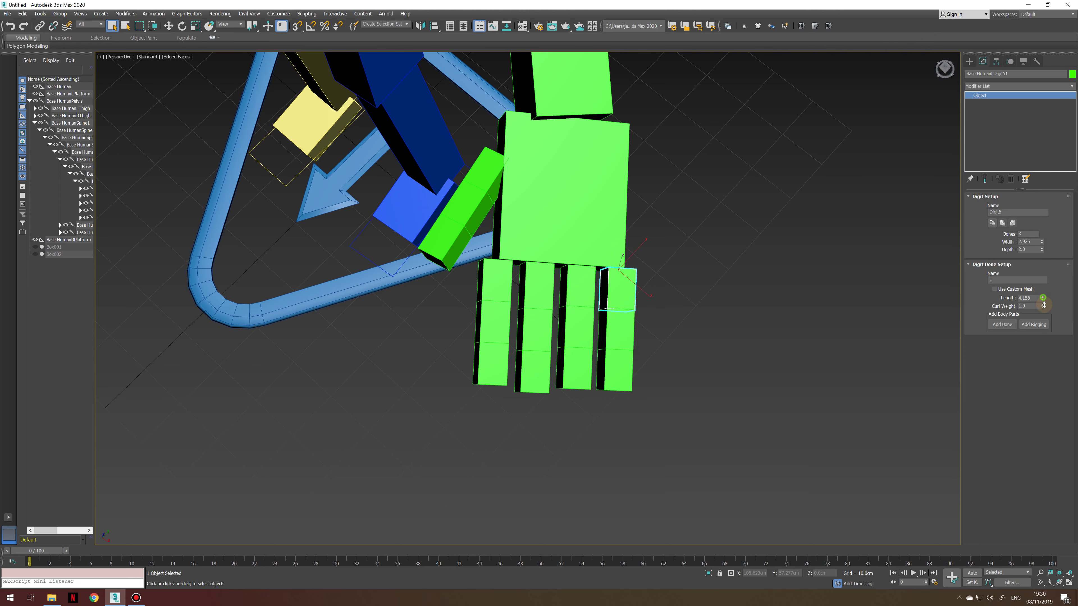
left_click(625, 338)
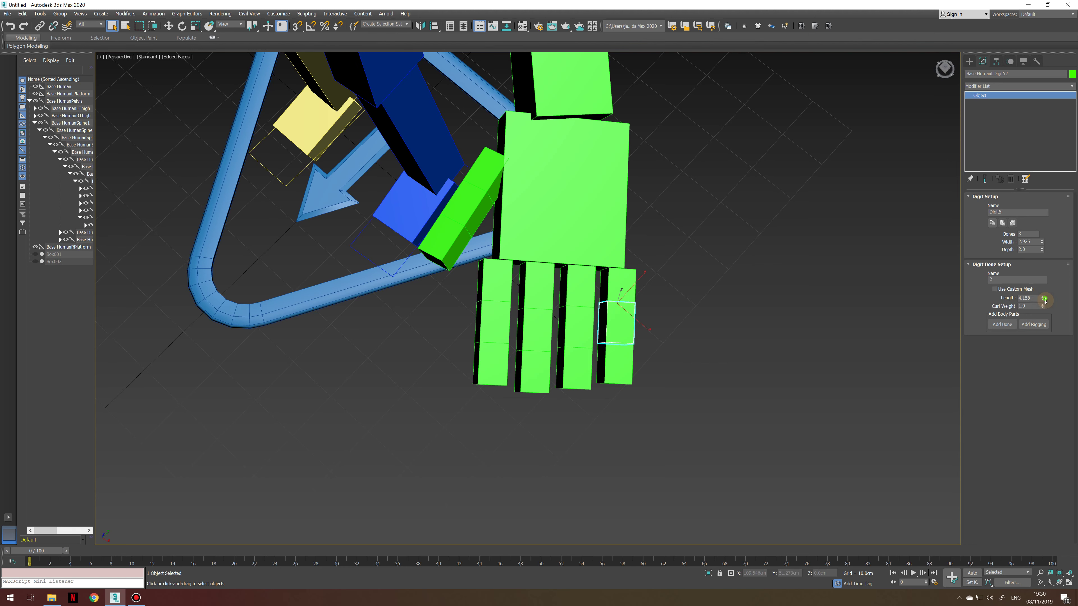
left_click(625, 355)
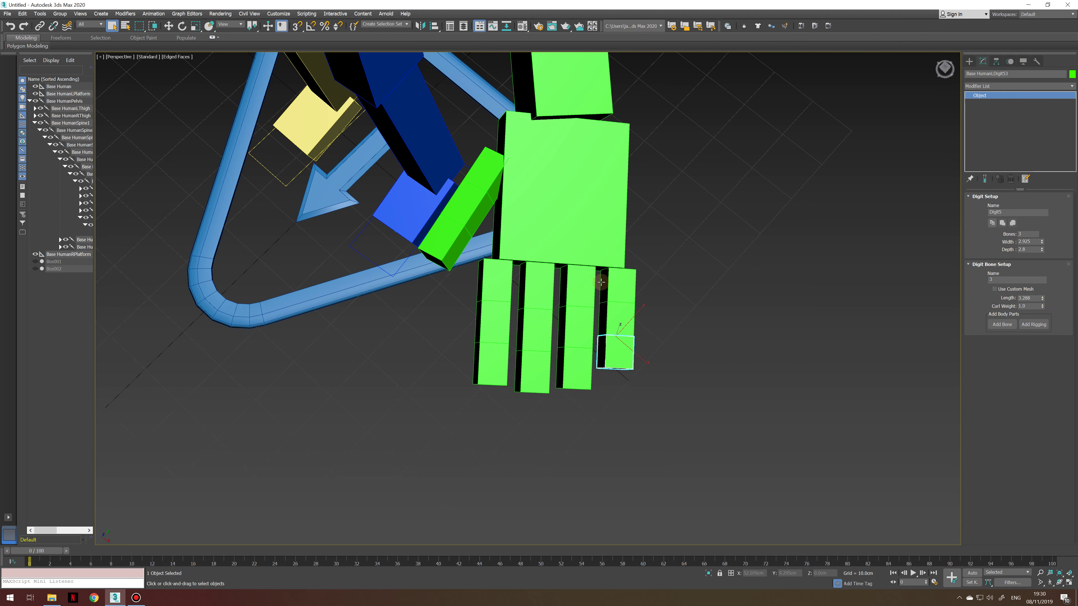
- Shorten the index finger through its bone lengths, setting the second bone's length to 3.978
left_click(494, 280)
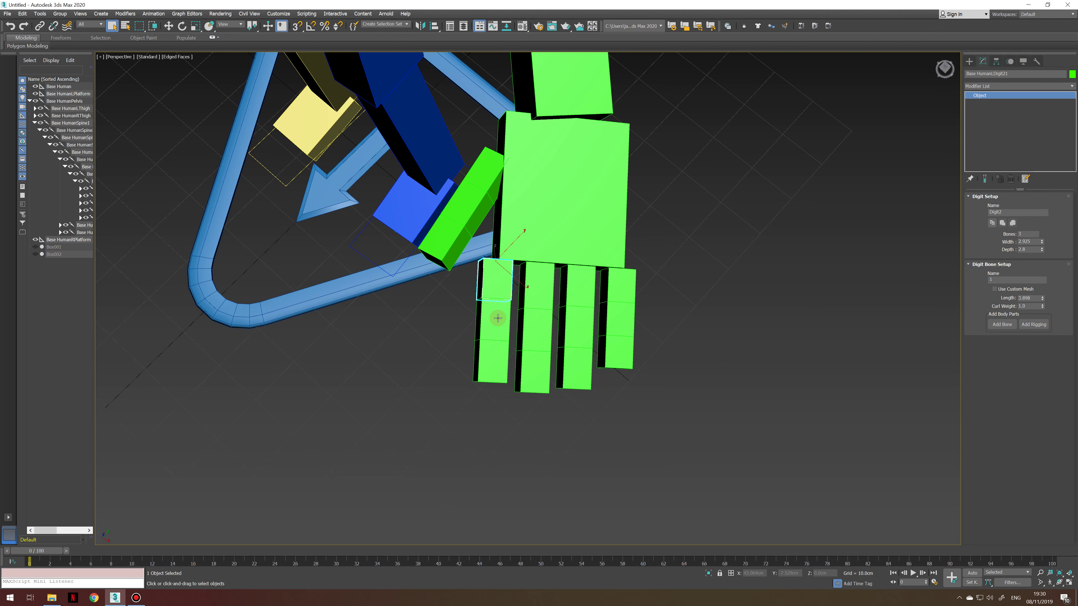
left_click(496, 361)
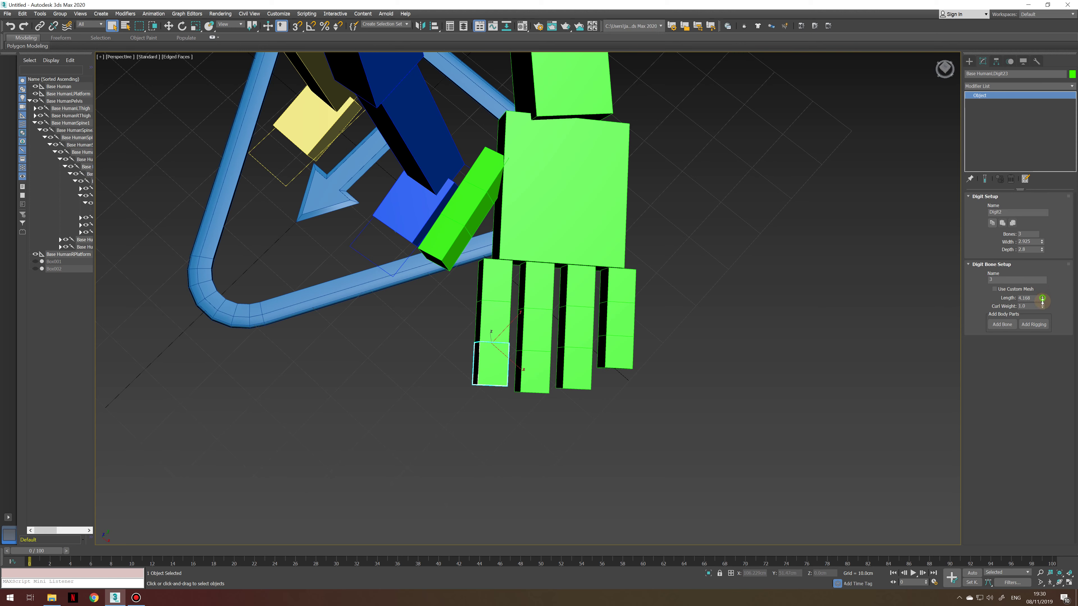
left_click(489, 332)
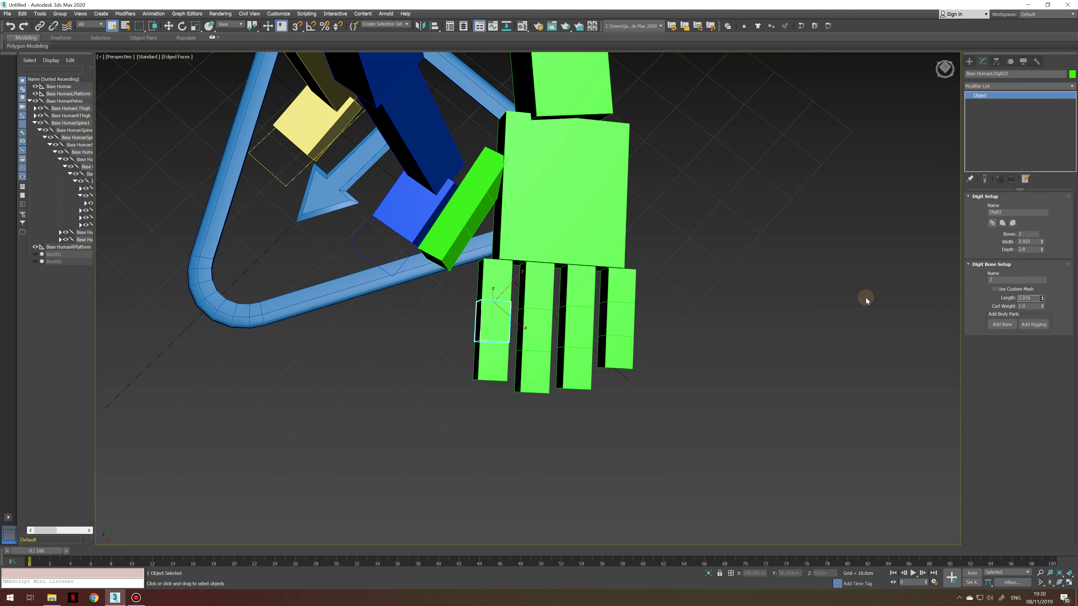
- Fine-tune the lengths of the middle finger's first and last bones
middle_click_drag(593, 296, 552, 294, "alt")
left_click(552, 294)
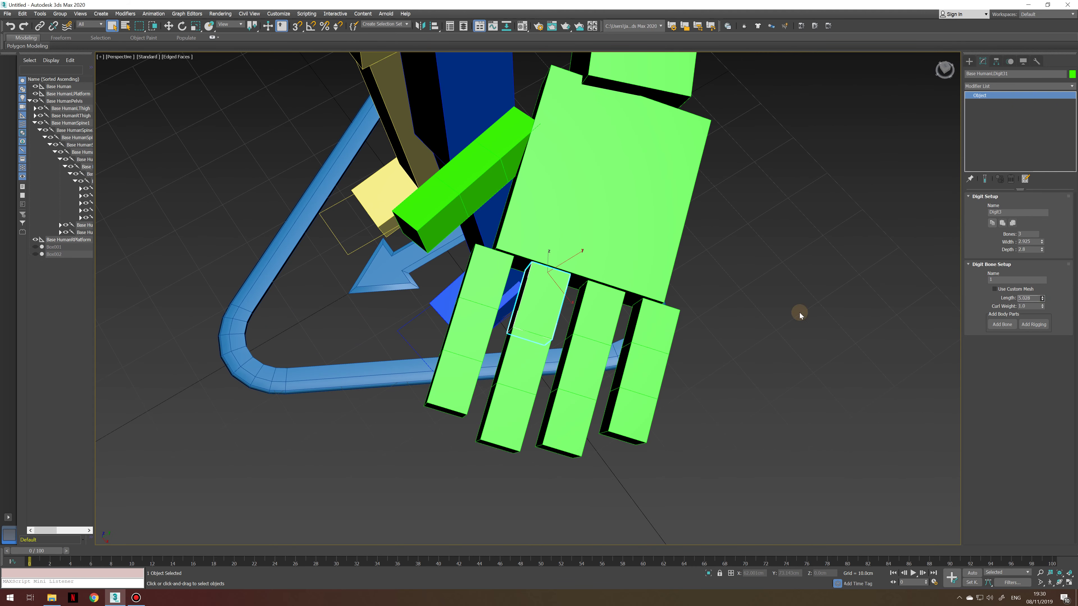
left_click(522, 356)
left_click(535, 325)
left_click(514, 373)
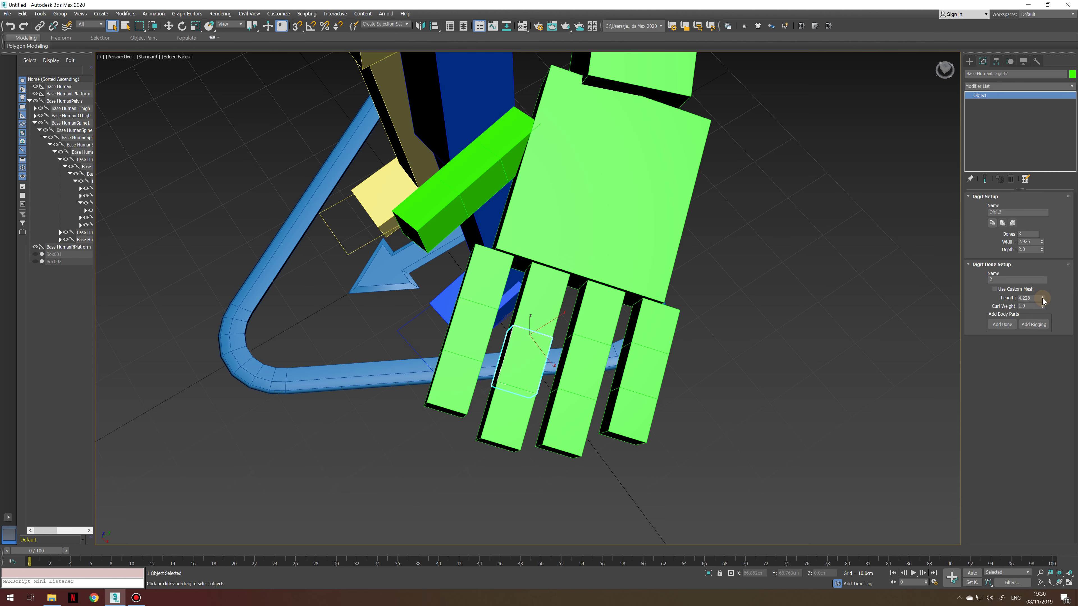
left_click(504, 400)
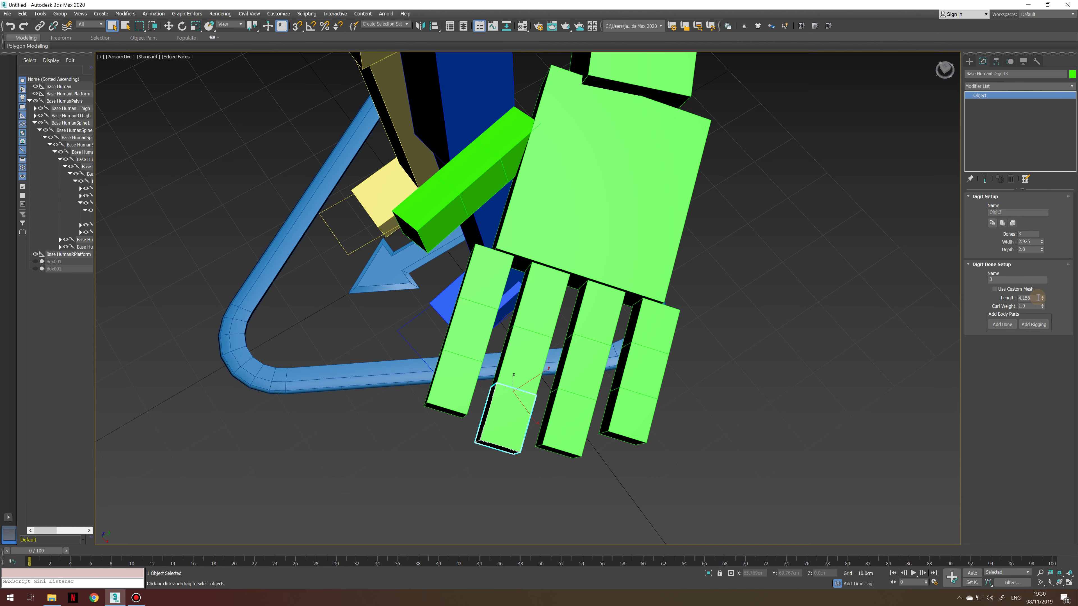
- Set the ring finger's first two bone lengths to 4.368 and 4.258, and the little finger's first bone to 3.548
left_click(577, 307)
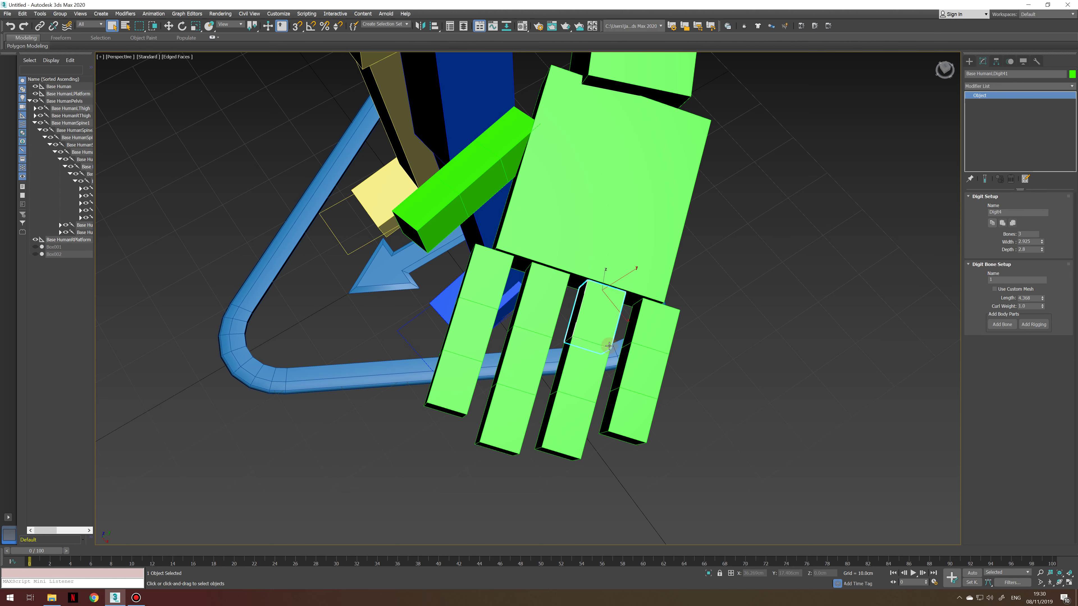
left_click(1008, 323)
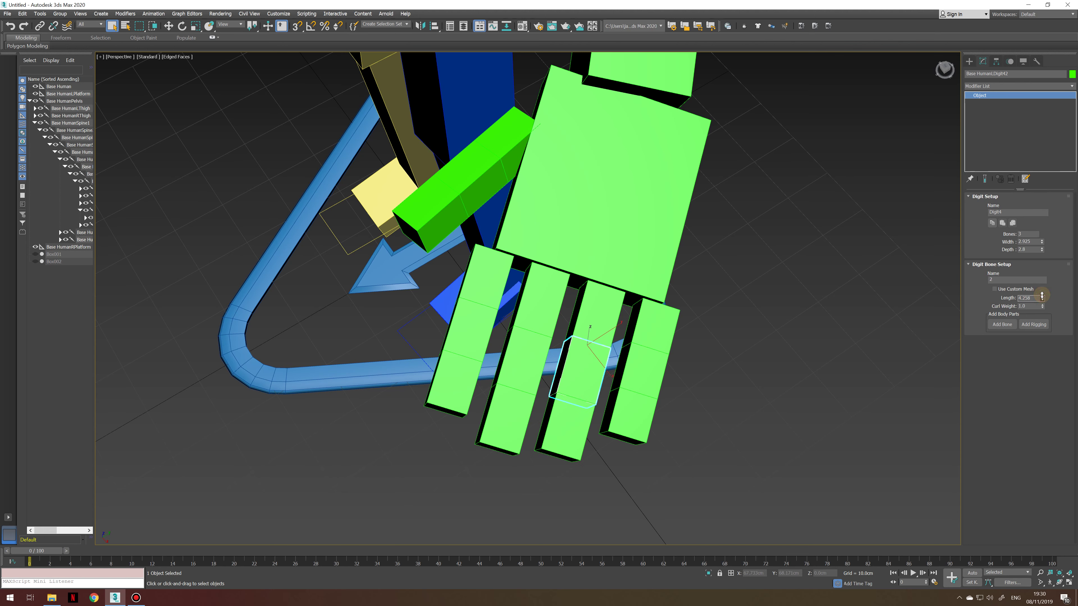
left_click(632, 311)
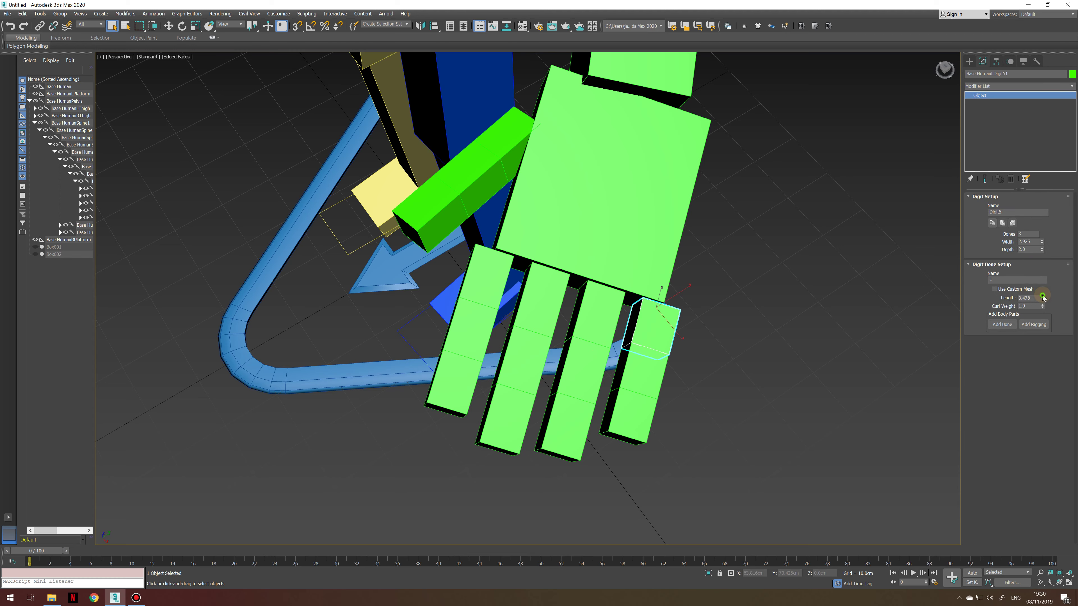
left_click_drag(1043, 294, 1043, 293)
- Set the length of the index finger's first bone to 4.238 and clear the selection
middle_click_drag(538, 267, 811, 273, "alt")
scroll(550, 319, "down", 2)
scroll(538, 269, "up", 3)
left_click(537, 268)
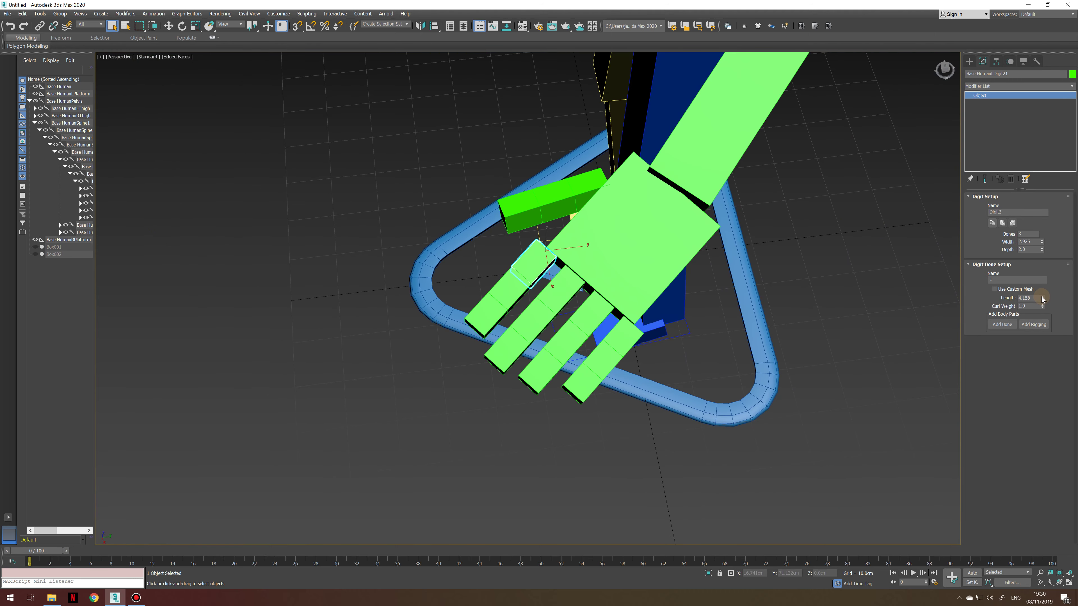
middle_click_drag(532, 282, 527, 293, "alt")
key("w")
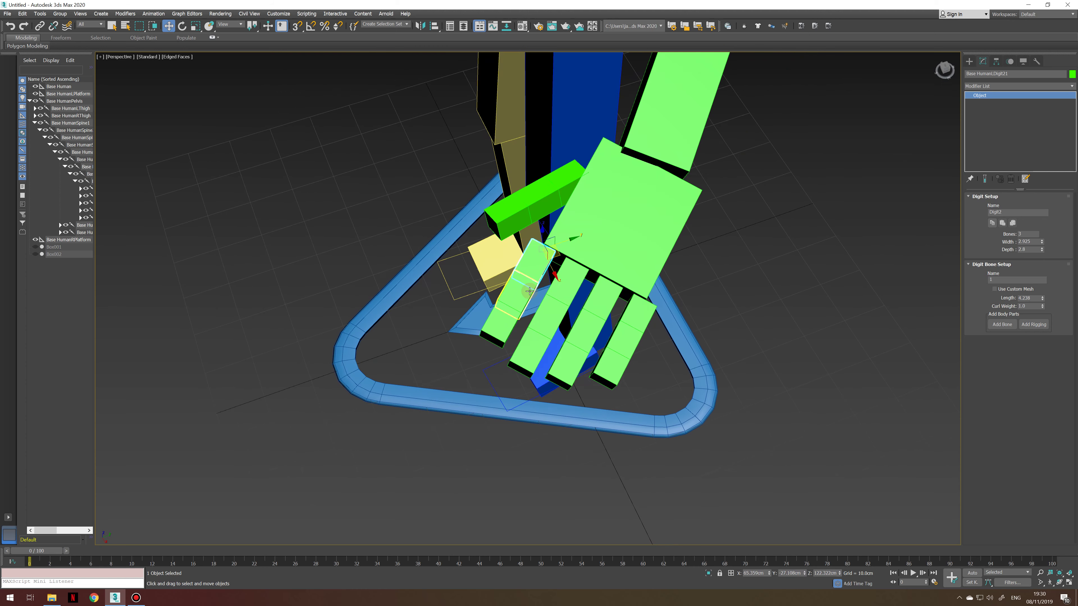
middle_click_drag(833, 323, 492, 169, "alt")
left_click(492, 169)
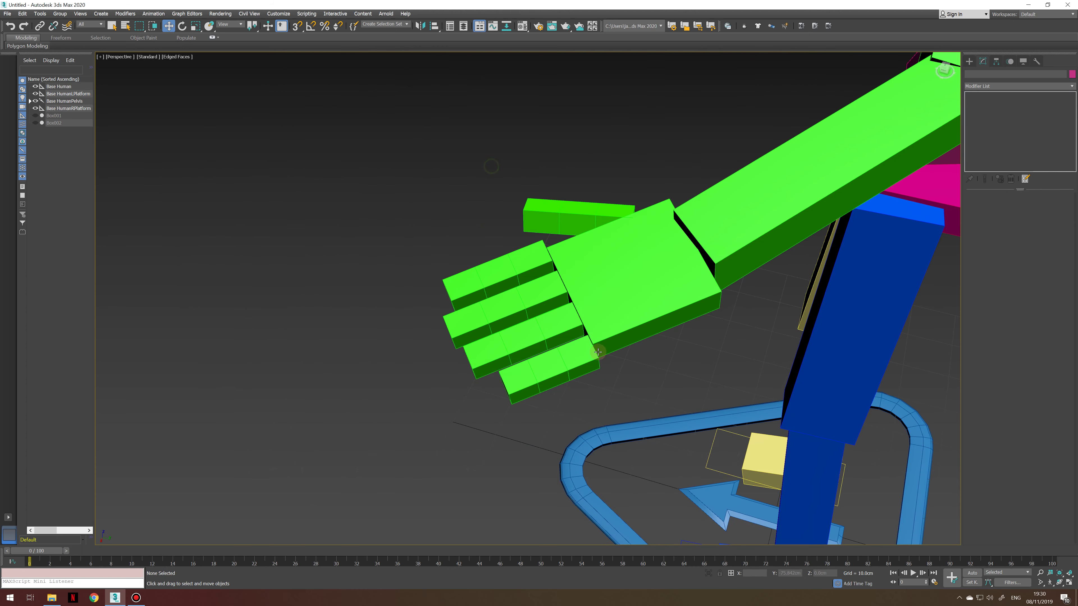
- Rotate the little finger's first bone about 22 degrees around its local Y axis to spread it outward
left_click(582, 354)
left_click(577, 363, "alt")
left_click(572, 372)
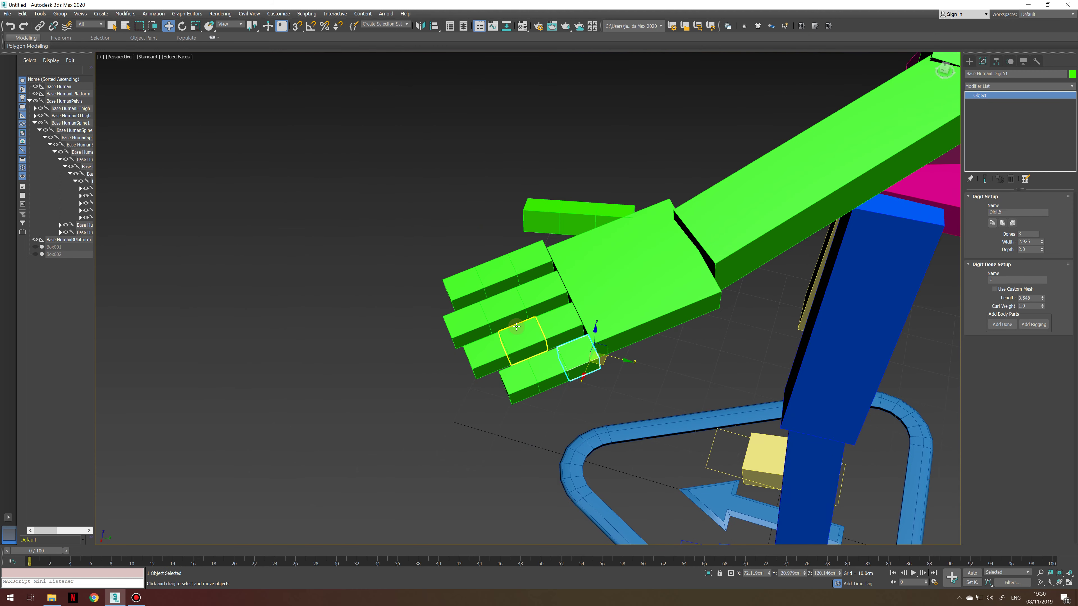
middle_click_drag(516, 327, 598, 365, "alt")
key("e")
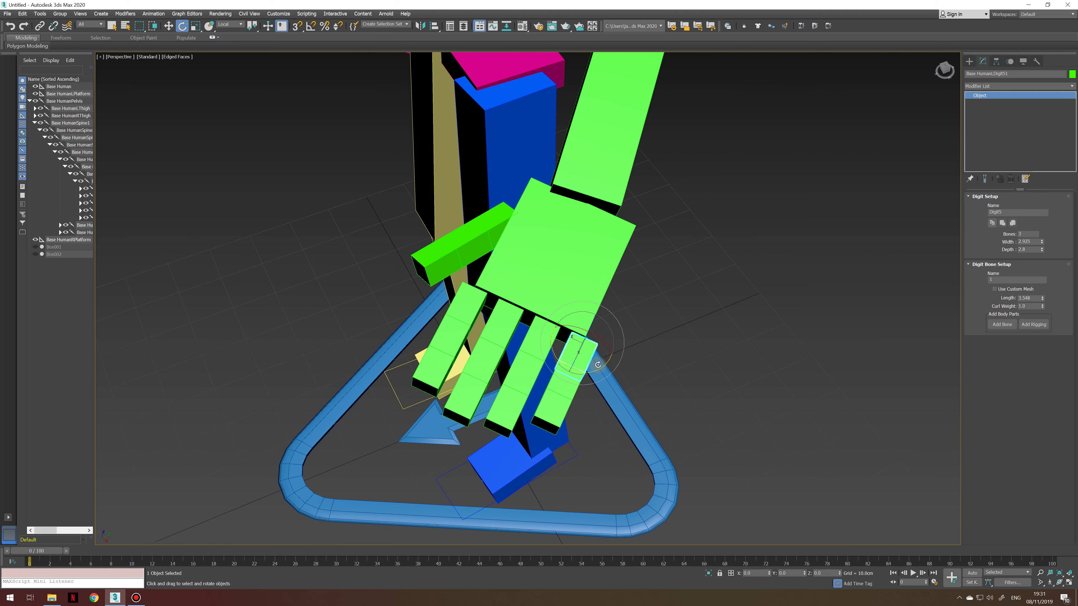
left_click_drag(603, 367, 586, 370)
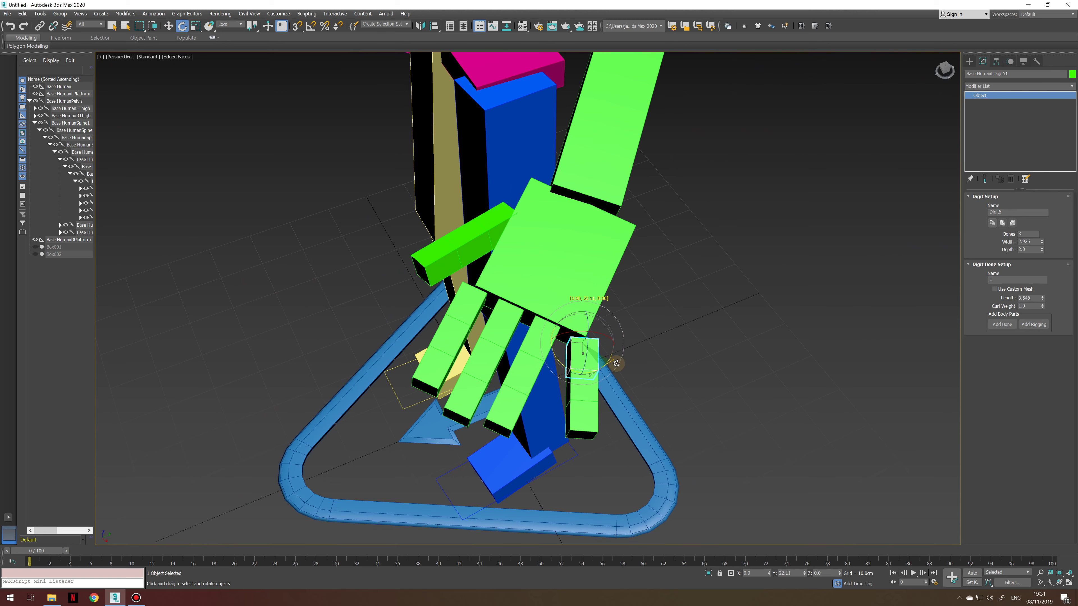
- Rotate the first bones of the index and ring fingers outward to fan the fingers apart
middle_click_drag(586, 369, 565, 357, "alt")
left_click(465, 341)
middle_click_drag(466, 341, 462, 342, "alt")
left_click_drag(462, 342, 459, 352)
left_click(530, 345)
middle_click_drag(530, 345, 548, 359, "alt")
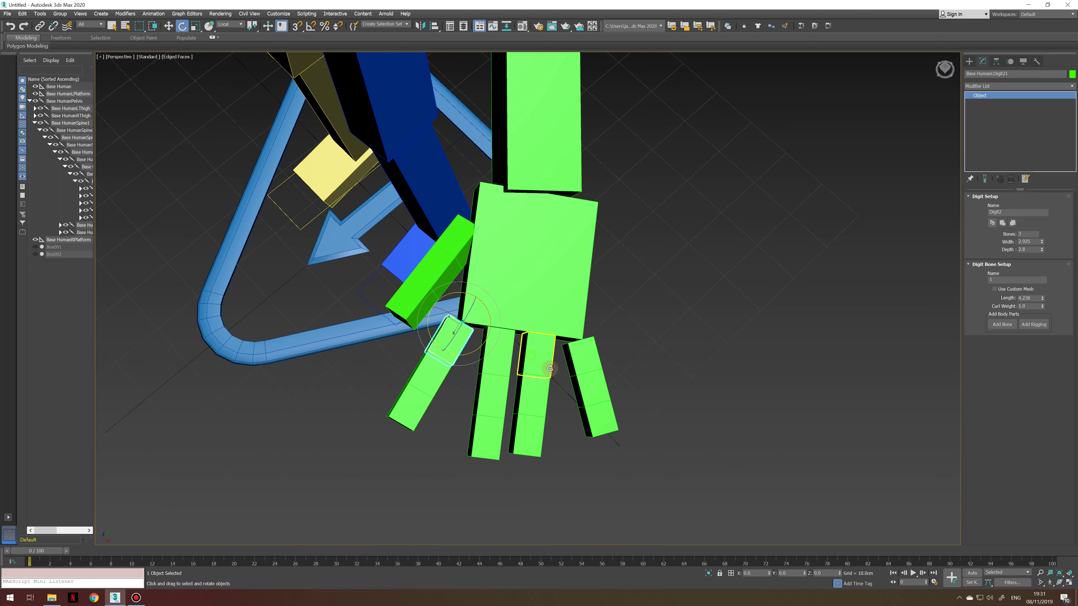
left_click_drag(548, 359, 552, 363)
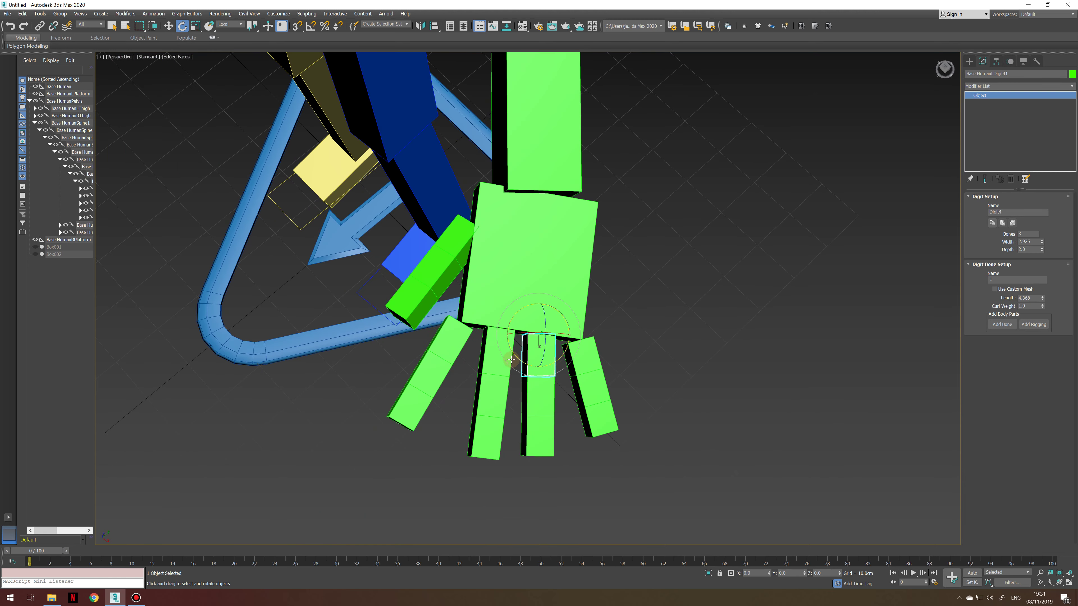
- Select all the little finger's bones and shift the finger slightly at the edge of the palm
key("w")
double_click(467, 330)
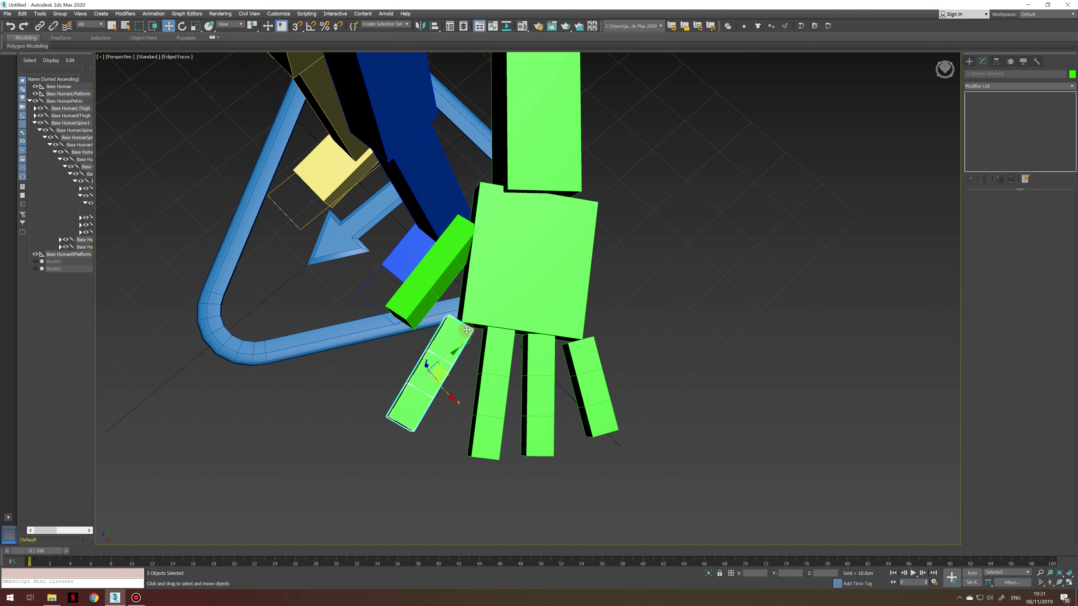
middle_click_drag(458, 336, 465, 313, "alt")
double_click(589, 379)
middle_click_drag(601, 416, 602, 381, "alt")
left_click_drag(611, 370, 605, 374)
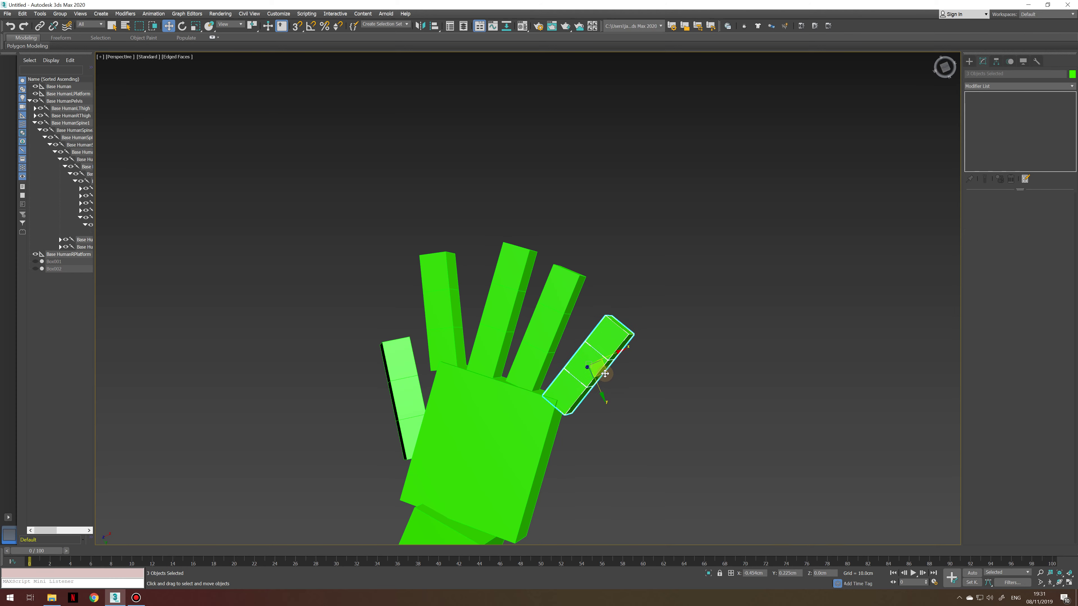
middle_click_drag(597, 388, 546, 357, "alt")
- Select all the little finger's bones and fine-tune the finger's placement at the palm's outer edge
left_click(506, 321)
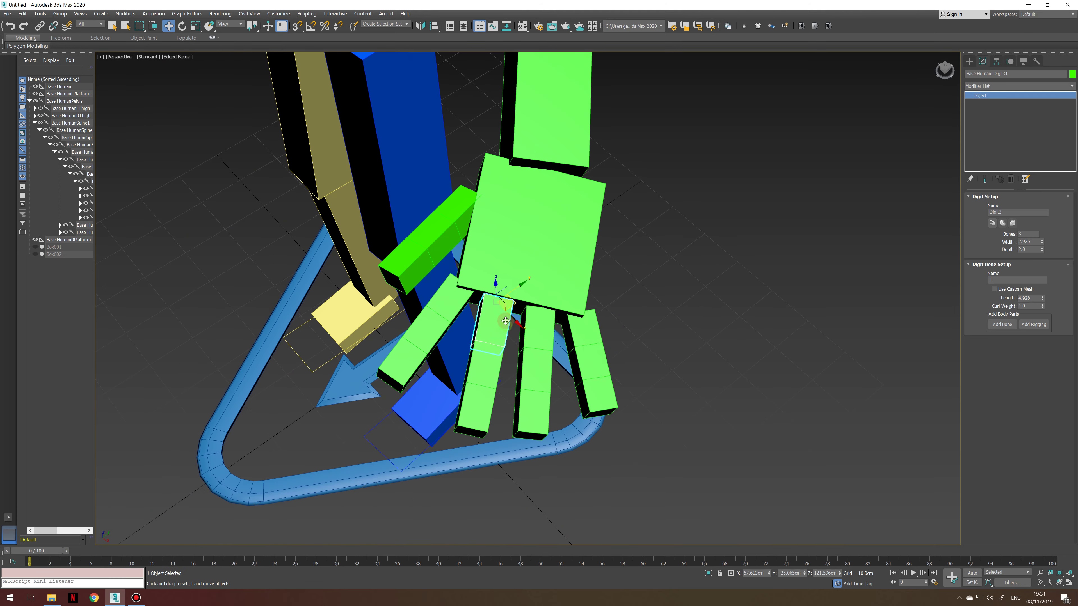
mouse_move(505, 321)
middle_mouse_down("alt")
mouse_move(502, 308)
mouse_move(498, 337)
mouse_move(490, 311)
mouse_move(473, 323)
mouse_move(520, 325)
middle_mouse_up("alt")
double_click(490, 311)
double_click(573, 334)
double_click(579, 344)
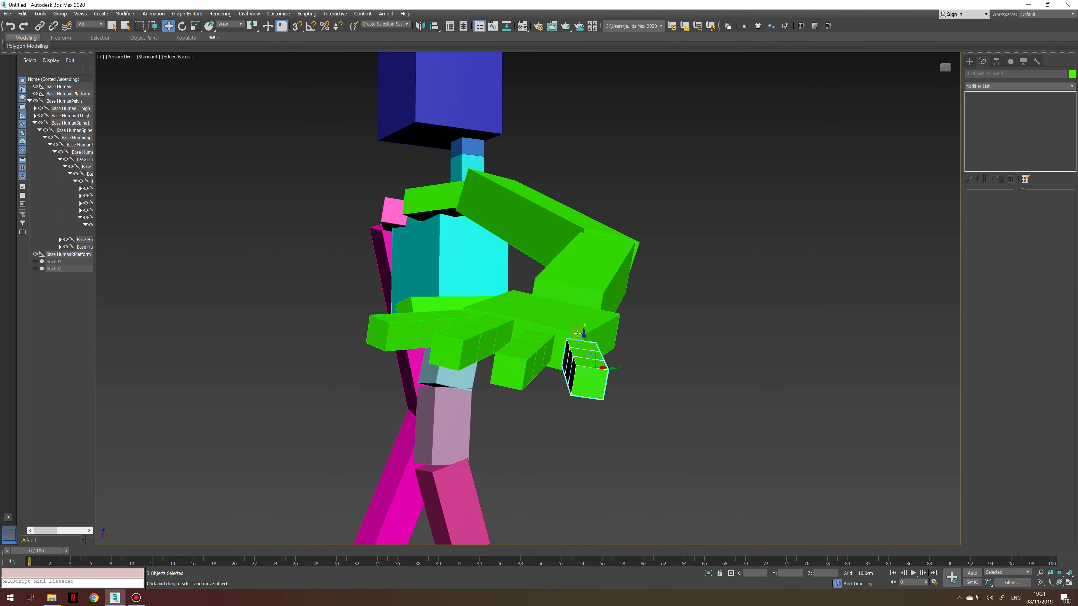
middle_click_drag(488, 360, 452, 329, "alt")
- Rotate the index finger's first bone slightly to align it with the other fingers
left_click(450, 314)
key("e")
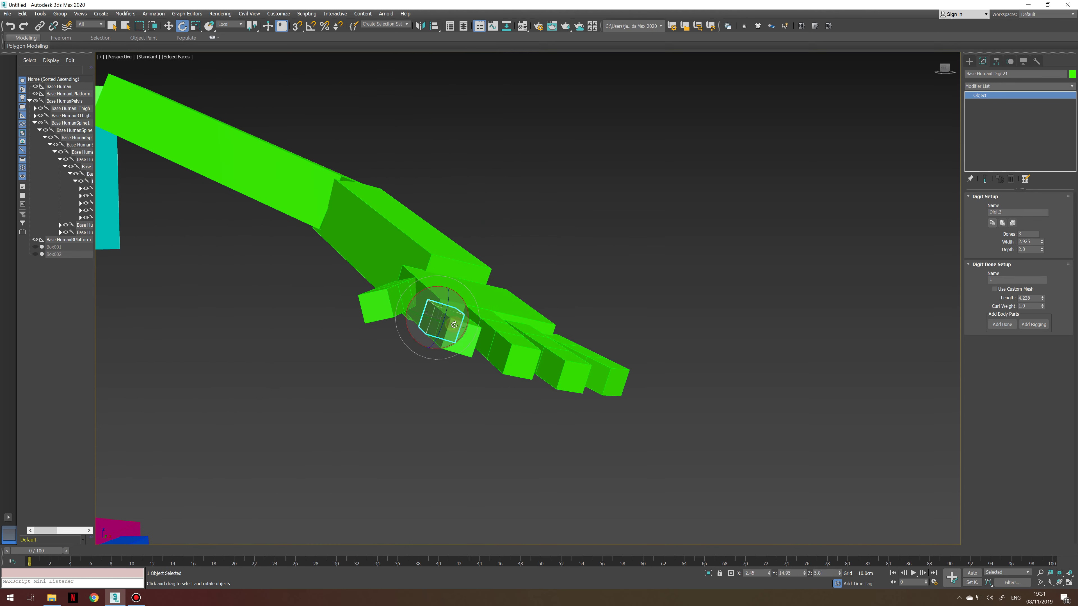
left_click_drag(451, 328, 455, 330)
middle_click_drag(455, 329, 457, 347, "alt")
- Try rotating the palm about its local axes
left_click(531, 255)
middle_click_drag(531, 255, 535, 238, "alt")
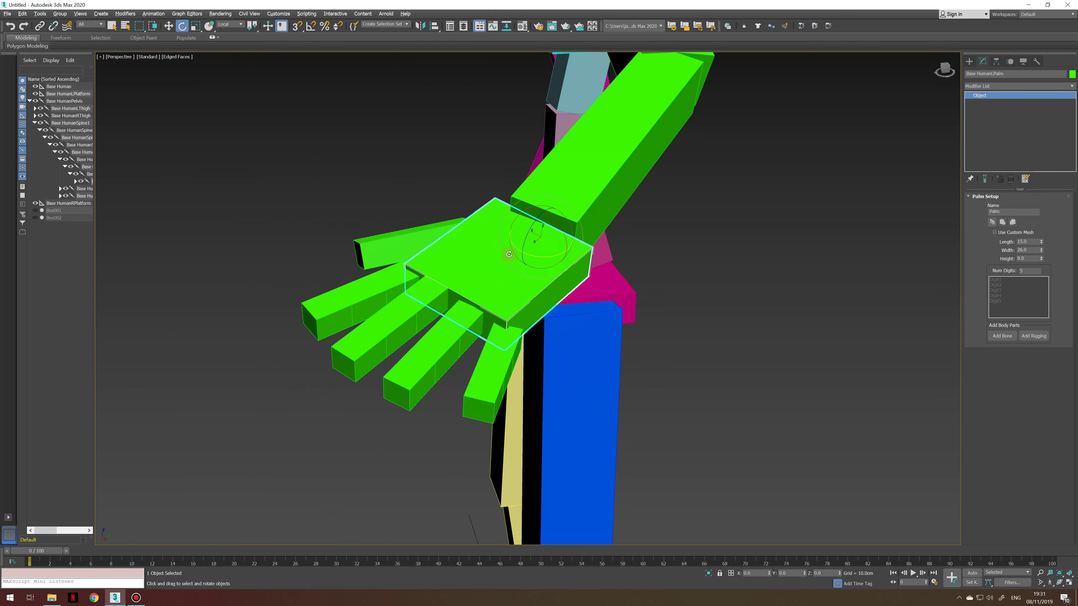
left_click_drag(535, 238, 533, 243)
middle_click_drag(473, 308, 501, 305, "alt")
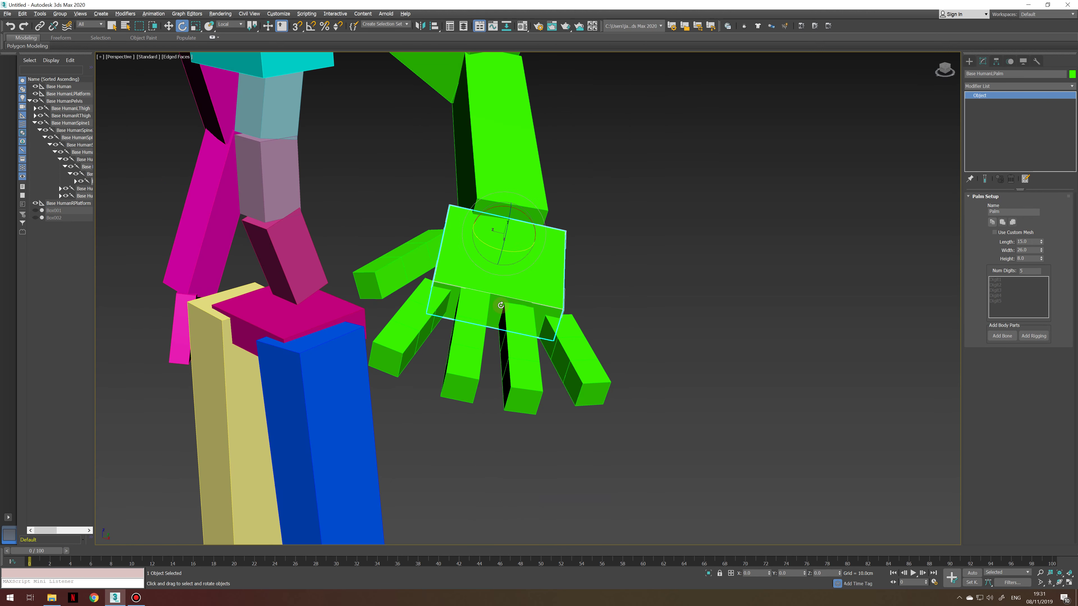
left_click_drag(508, 249, 514, 262)
right_click(515, 262)
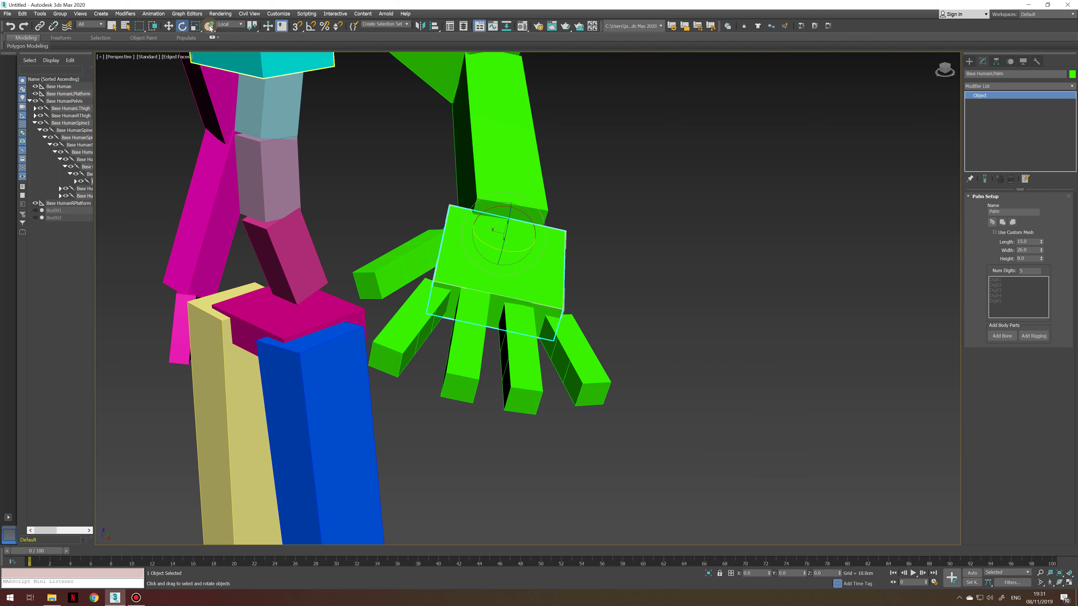
- Compare rotating the palm in the View and Local reference coordinate systems, leaving the system on Local
left_click(224, 25)
left_click(224, 32)
left_click_drag(507, 241, 504, 235)
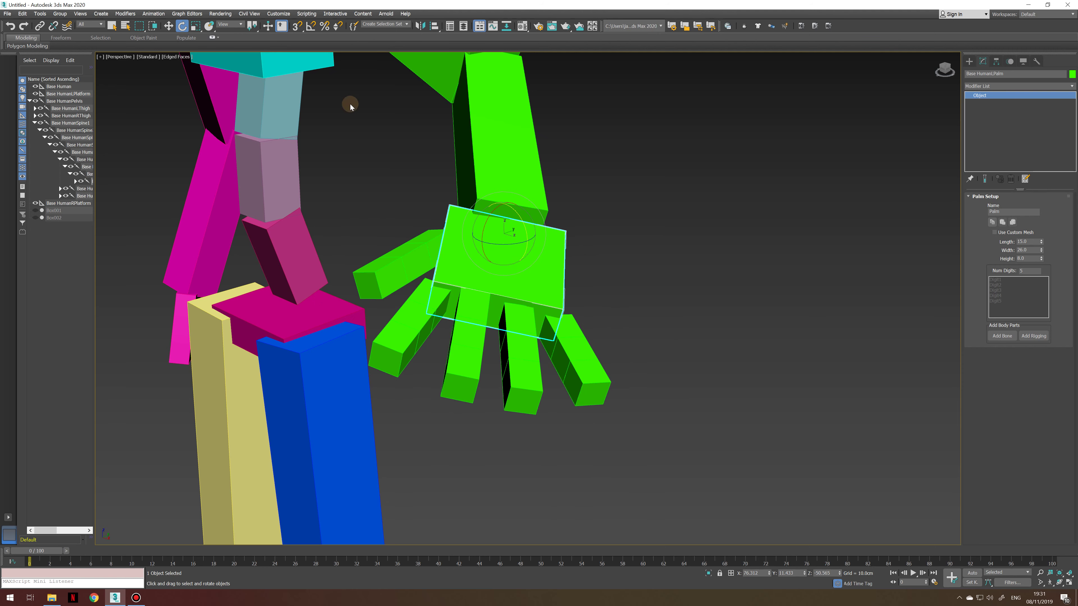
left_click(235, 24)
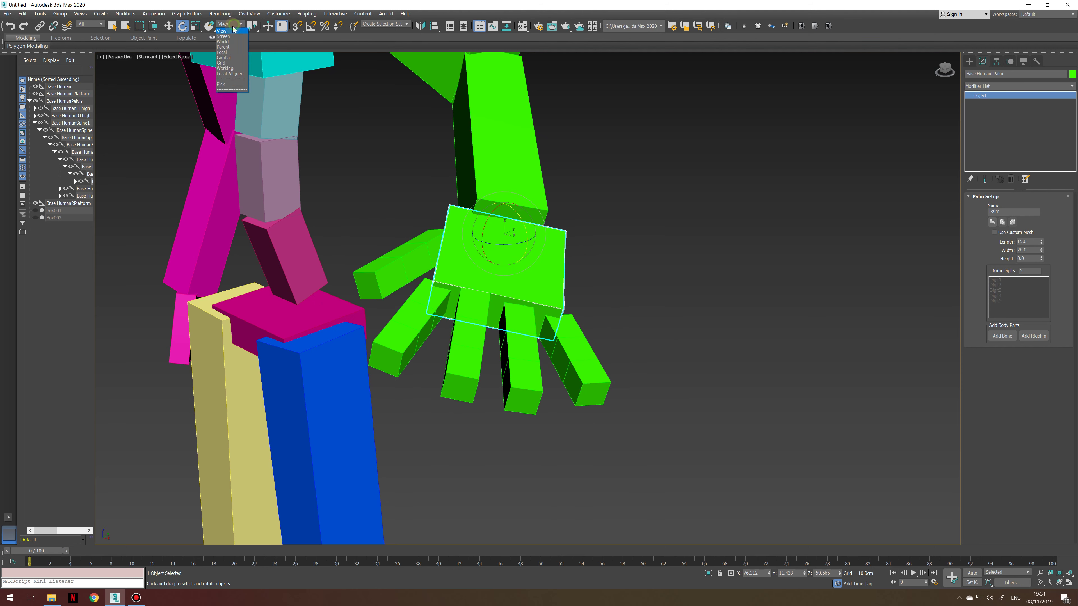
left_click(232, 53)
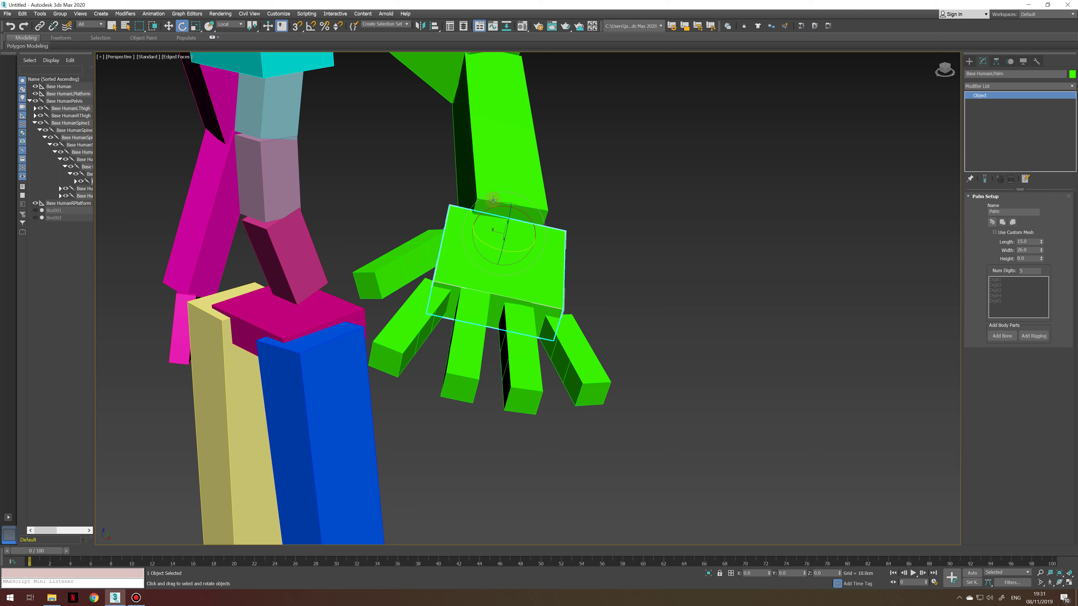
mouse_move(507, 229)
left_mouse_down()
mouse_move(504, 251)
mouse_move(509, 219)
mouse_move(507, 240)
left_mouse_up()
right_click(508, 241)
- Curl the little finger downward by rotating its bones, bending the tip bone about 15 degrees around local Z
middle_click_drag(508, 240, 492, 303, "alt")
left_click(496, 319)
left_click_drag(492, 303, 460, 366)
left_click(466, 327)
left_click(467, 374)
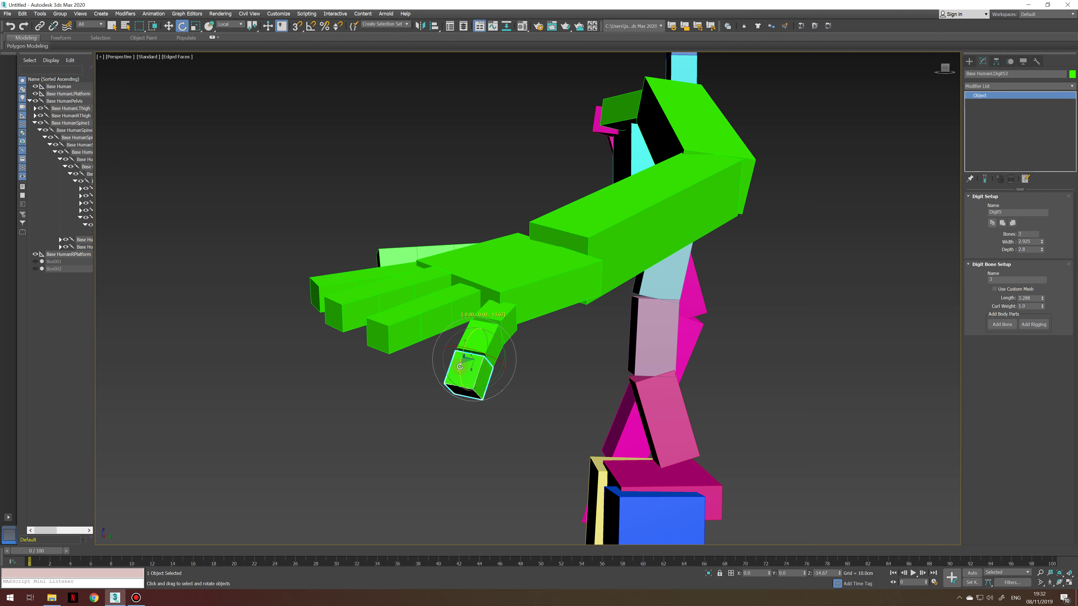
- Curl the ring finger downward by rotating its bones around their local axes
left_click(449, 303)
left_click_drag(422, 296, 387, 341)
middle_click_drag(388, 336, 420, 325, "alt")
left_click(404, 275)
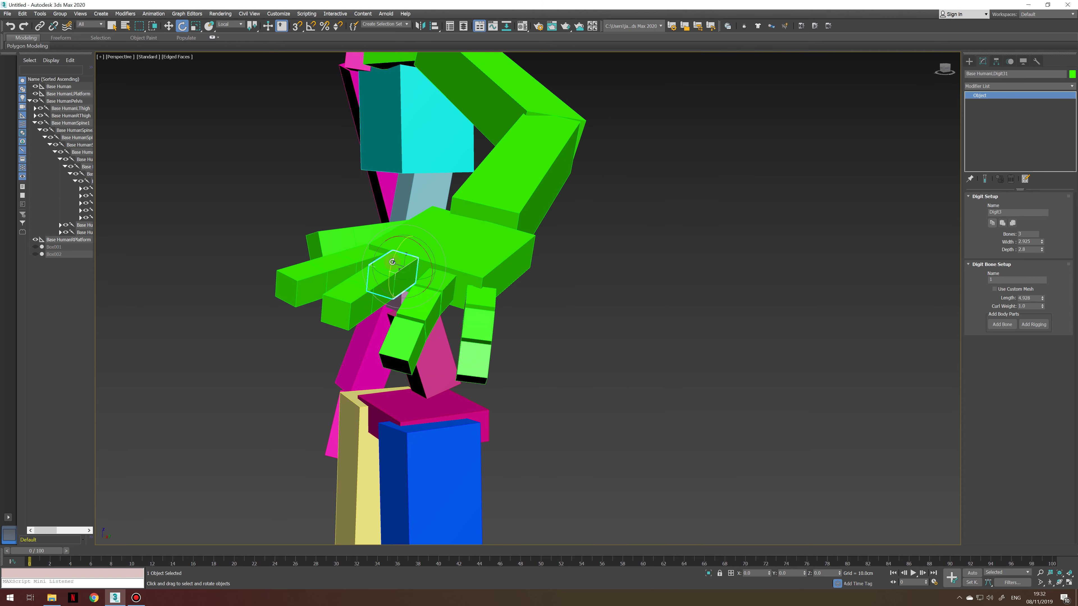
left_click(366, 282)
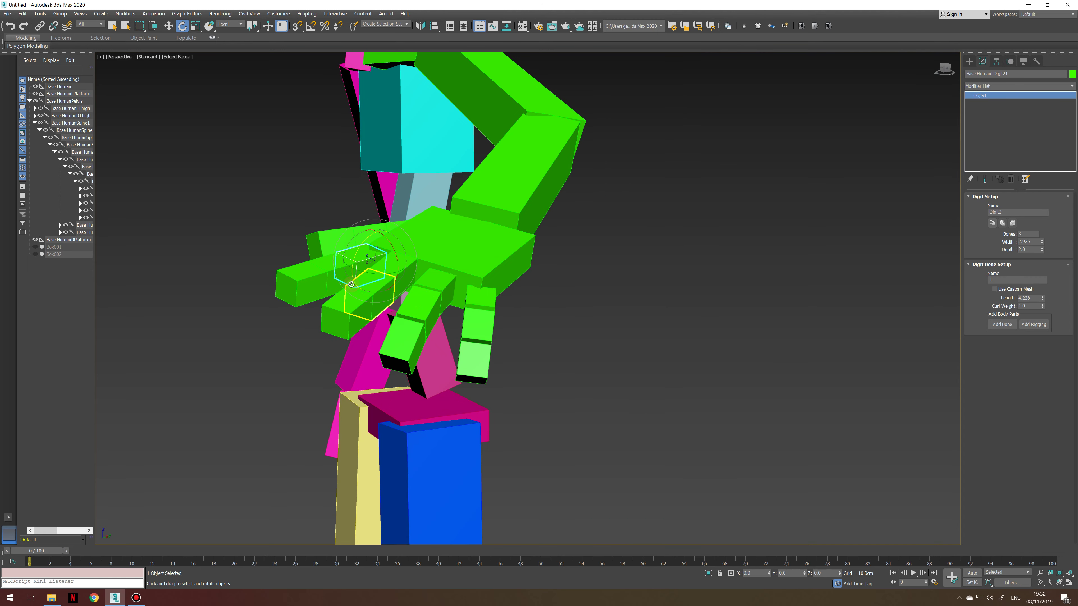
left_click_drag(367, 279, 365, 289)
key("ctrl+z")
- Curl the middle finger downward by rotating its second and third bones
middle_click_drag(365, 288, 376, 283, "alt")
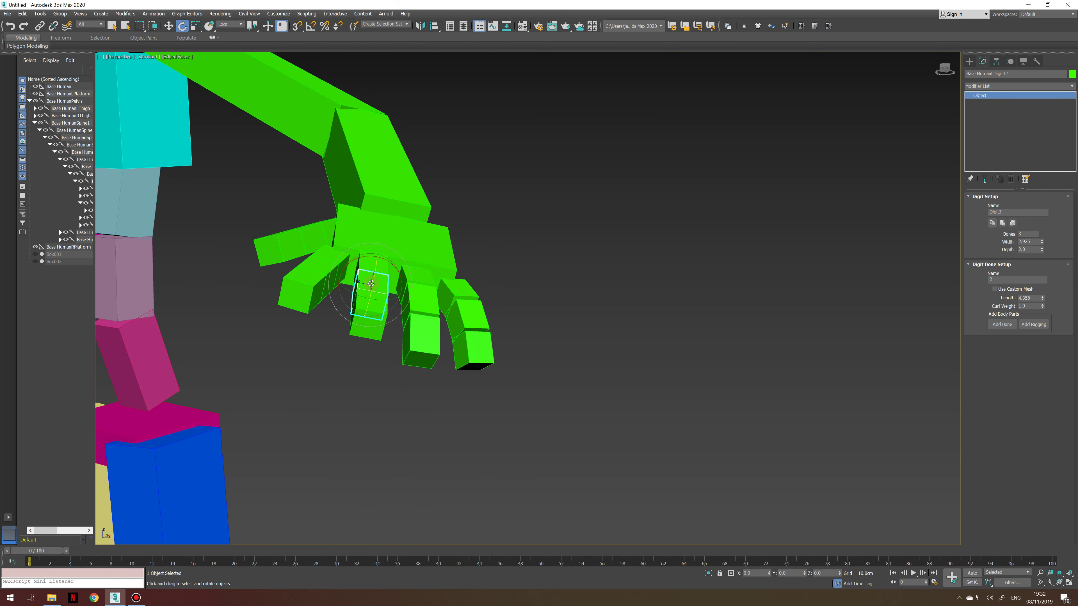
left_click_drag(372, 287, 371, 290)
left_click(365, 339)
left_click_drag(364, 339, 393, 333)
middle_click_drag(392, 334, 423, 338, "alt")
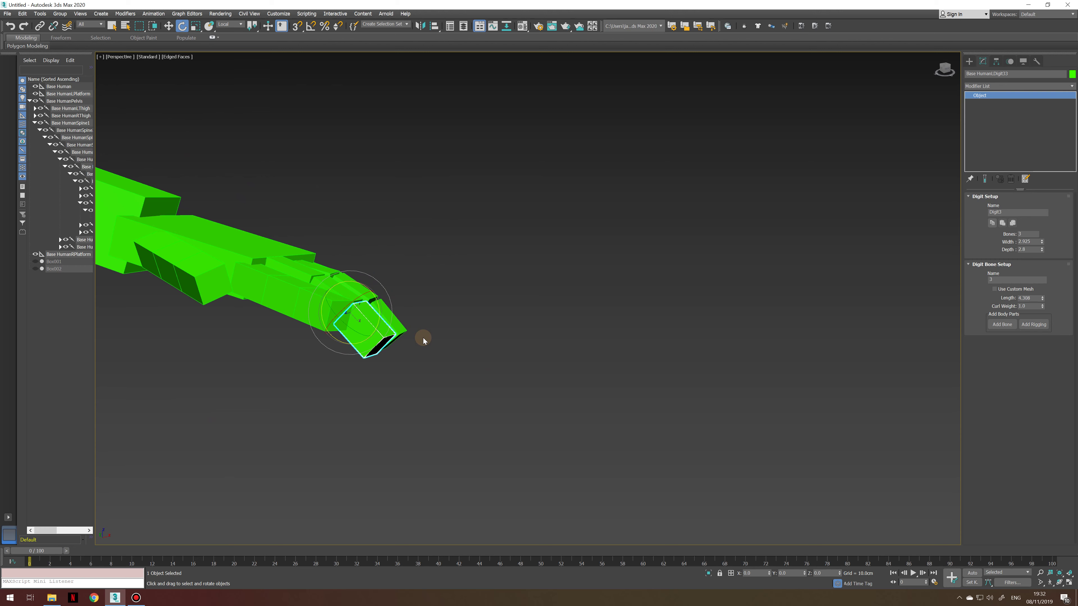
- Curl the index finger downward by bending its outer bones, undoing the unwanted rotation
left_click(295, 299)
mouse_move(295, 300)
middle_mouse_down("alt")
mouse_move(310, 310)
mouse_move(297, 286)
middle_mouse_up("alt")
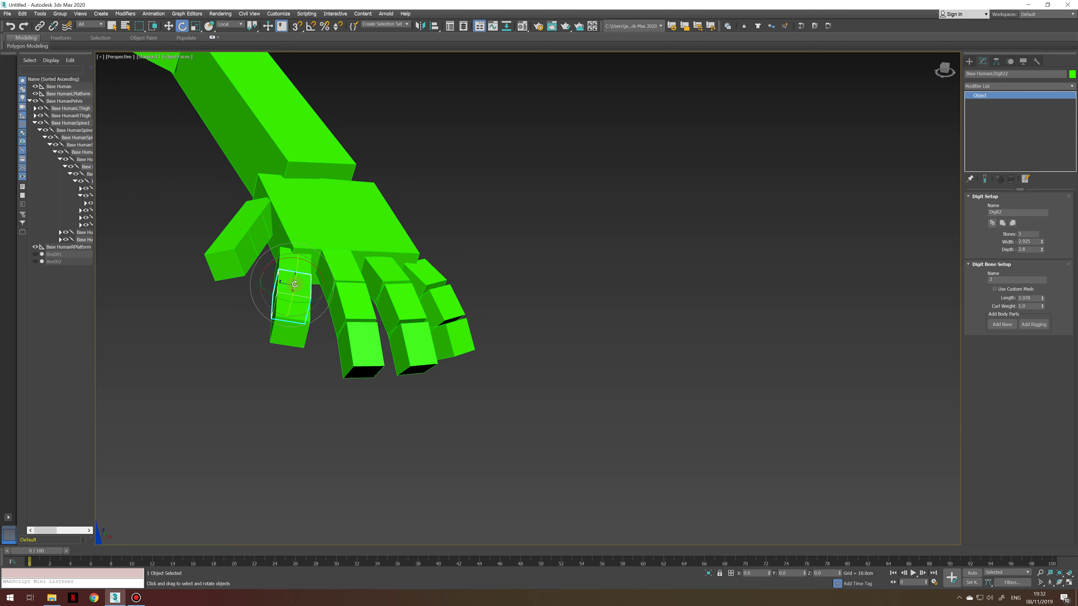
left_click_drag(294, 285, 288, 325)
left_click(282, 341)
key("ctrl+z")
middle_click_drag(367, 328, 397, 220, "alt")
scroll(382, 306, "down", 3)
left_click(391, 258)
mouse_move(398, 220)
left_mouse_down()
mouse_move(393, 186)
mouse_move(398, 219)
left_mouse_up()
- Rotate the thumb's first bone to angle the thumb away from the palm
middle_click_drag(397, 220, 361, 281, "alt")
scroll(411, 240, "up", 3)
double_click(363, 262)
key("w")
left_click(363, 271)
key("e")
mouse_move(362, 277)
left_mouse_down()
mouse_move(368, 259)
mouse_move(368, 279)
left_mouse_up()
middle_click_drag(367, 280, 480, 316, "alt")
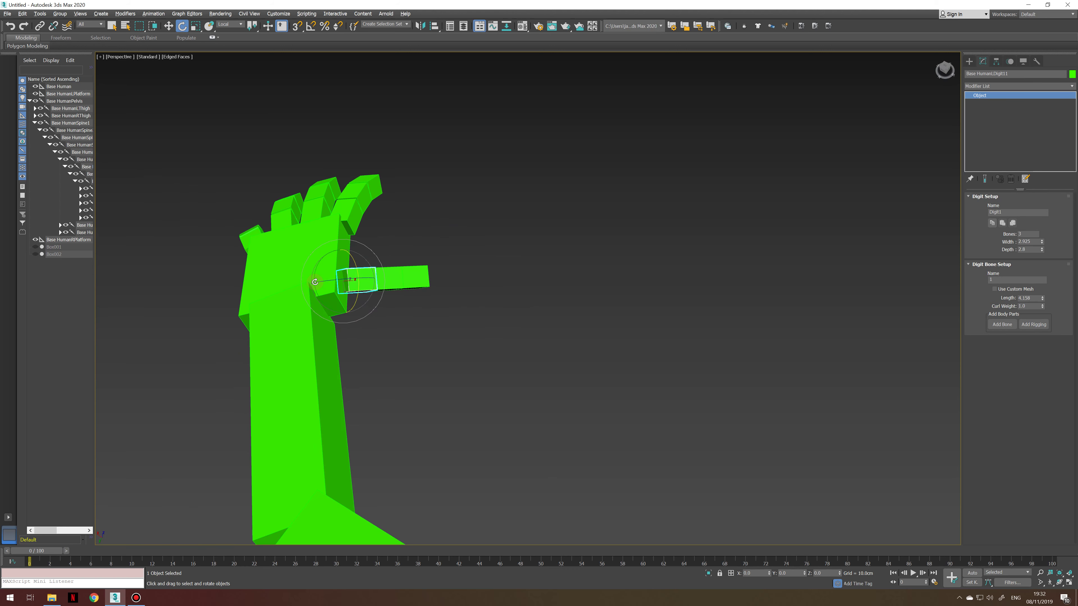
middle_click_drag(315, 281, 384, 275, "alt")
left_click_drag(371, 278, 369, 274)
- Rotate the thumb's second bone to adjust the thumb's bend
middle_click_drag(392, 288, 396, 249, "alt")
left_click(396, 249)
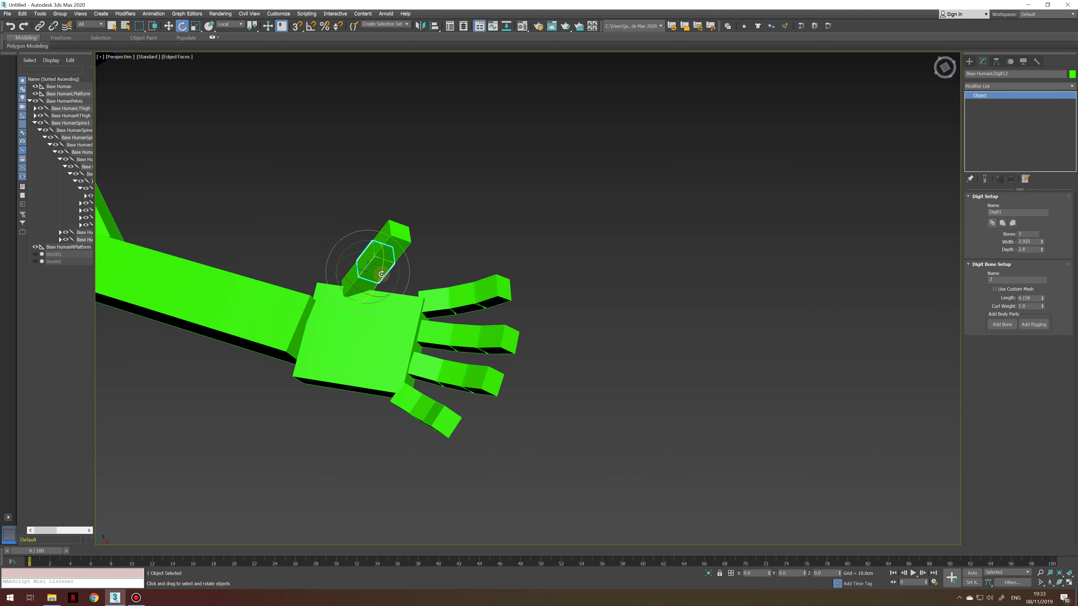
left_click_drag(394, 289, 380, 298)
middle_click_drag(380, 299, 372, 332, "alt")
middle_click_drag(372, 268, 349, 315, "alt")
scroll(380, 254, "down", 3)
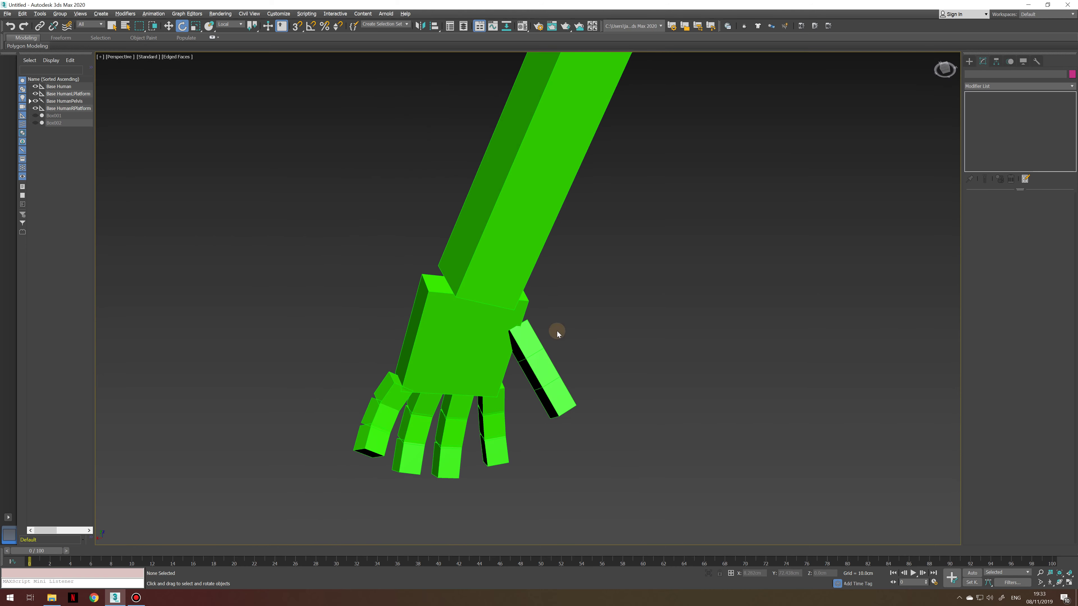
- Select all the thumb's bones and move the thumb along the side of the palm
left_click(518, 338)
middle_click_drag(501, 333, 509, 334, "alt")
key("w")
double_click(510, 334)
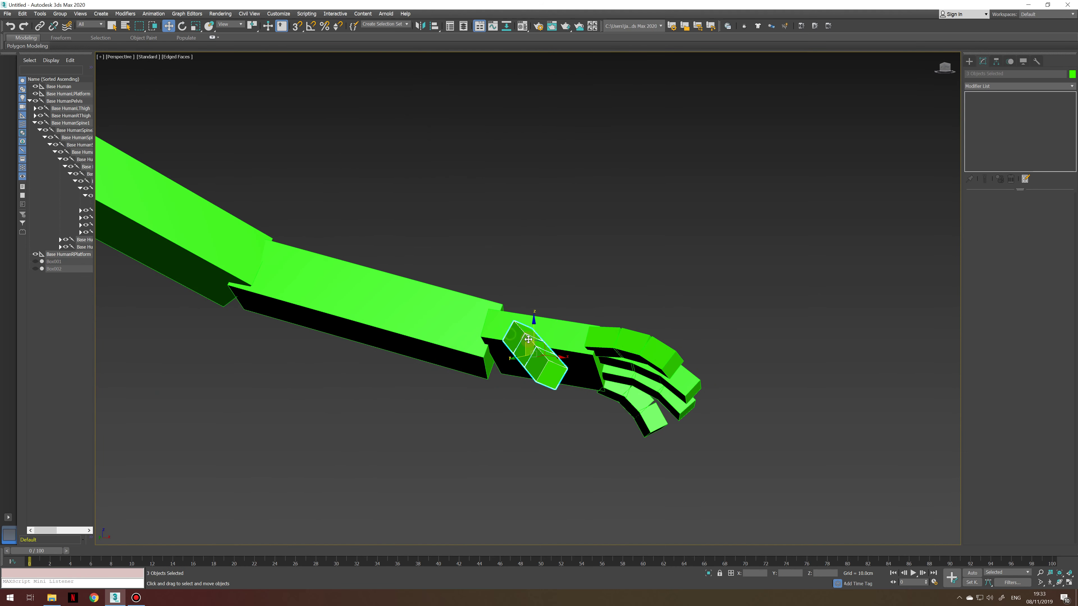
left_click_drag(510, 334, 544, 359)
middle_click_drag(543, 359, 501, 367, "alt")
- Rotate the thumb at its base to angle it below the palm, and reselect all its bones
left_click(458, 419)
key("e")
left_click_drag(527, 351, 547, 326)
middle_click_drag(547, 326, 545, 353, "alt")
double_click(546, 352)
key("w")
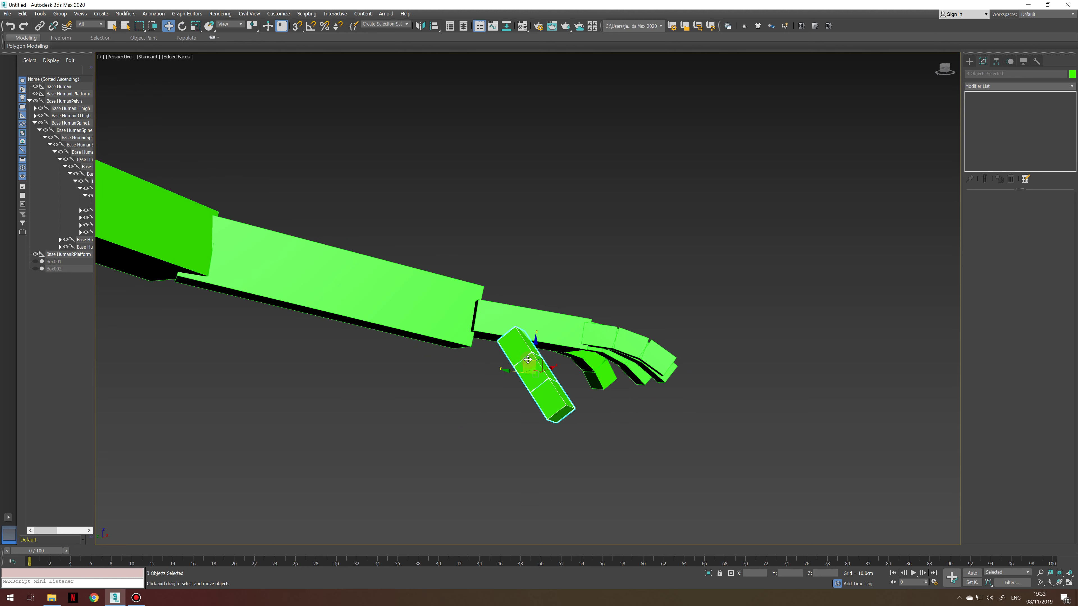
- Bend the thumb's second bone about 20 degrees around its local Z axis
left_click(551, 368)
key("e")
left_click_drag(551, 369, 543, 383)
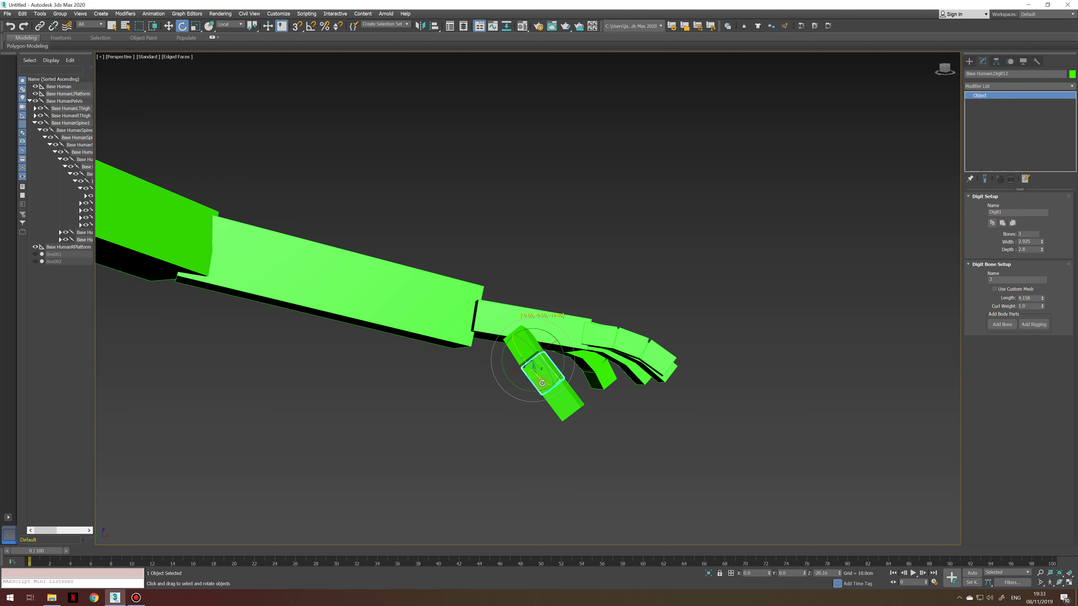
middle_click_drag(542, 383, 556, 357, "alt")
- Rotate the thumb's tip bone to continue the thumb's natural bend
left_click(563, 351)
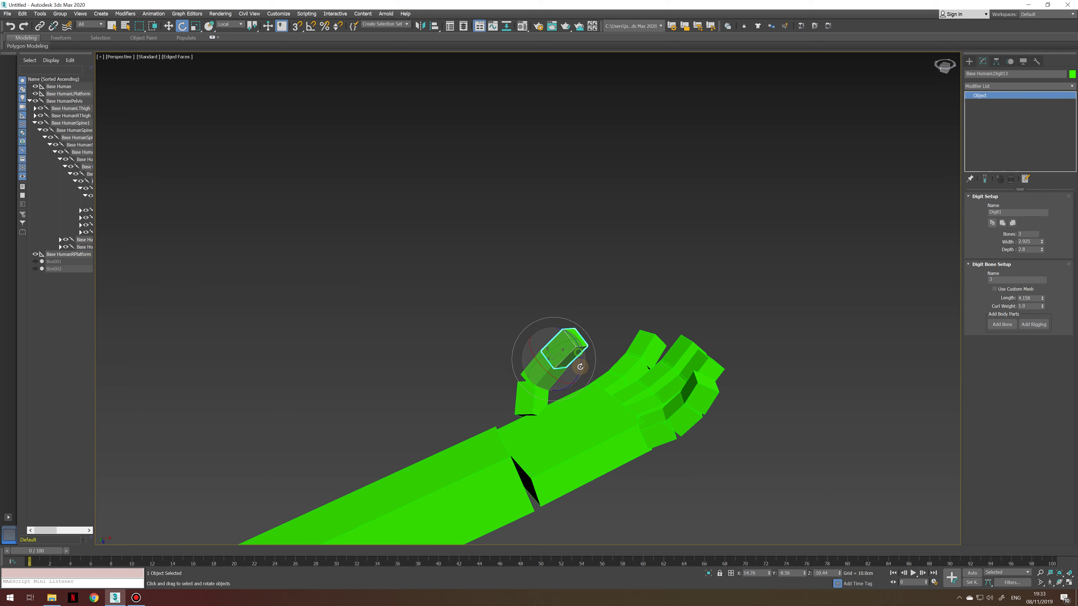
left_click_drag(581, 367, 576, 380)
left_click(581, 369)
left_click(577, 353)
middle_click_drag(576, 380, 633, 373, "alt")
- Refine the thumb's curve by rotating its individual bones a little further
left_click(616, 397)
left_click(549, 352)
left_click_drag(549, 352, 556, 370)
middle_click_drag(556, 369, 567, 401, "alt")
left_click(594, 411)
left_click_drag(567, 401, 559, 393)
- Rotate the thumb's first bone to bring the thumb alongside the palm
middle_click_drag(545, 397, 537, 366, "alt")
left_click(537, 366)
mouse_move(537, 367)
left_mouse_down()
mouse_move(520, 371)
mouse_move(535, 381)
left_mouse_up()
middle_click_drag(536, 381, 555, 373, "alt")
mouse_move(571, 331)
left_mouse_down()
mouse_move(537, 325)
mouse_move(551, 327)
left_mouse_up()
- Move the thumb's first bone so its base sits in the side of the palm near the wrist
mouse_move(550, 327)
middle_mouse_down("alt")
mouse_move(548, 386)
mouse_move(519, 376)
mouse_move(549, 343)
middle_mouse_up("alt")
key("w")
left_click_drag(560, 336, 561, 316)
middle_click_drag(545, 350, 530, 328, "alt")
left_click_drag(529, 327, 528, 319)
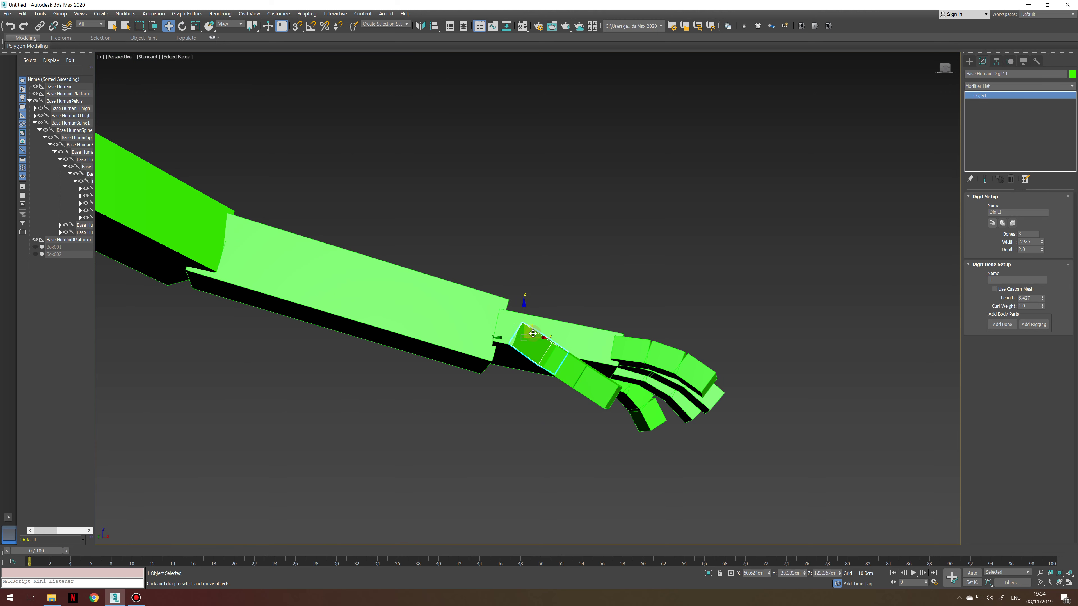
- Rotate the thumb's first bone outward from the palm and clear the selection
middle_click_drag(533, 334, 571, 344, "alt")
key("e")
left_click_drag(580, 345, 566, 356)
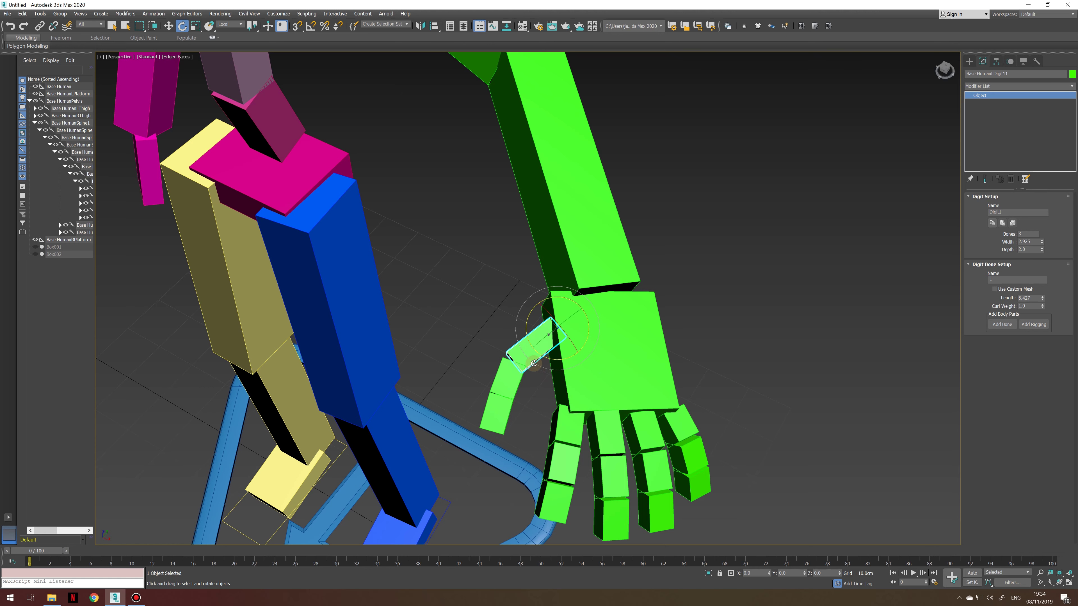
key("q")
left_click(725, 288)
- Examine the posed hand and arm from several distances against the whole rig
scroll(595, 347, "down", 3)
middle_click_drag(585, 349, 516, 330, "alt")
left_click(621, 250)
scroll(618, 245, "down", 3)
double_click(616, 210)
scroll(620, 217, "up", 2)
key("w")
scroll(671, 177, "down", 5)
left_click(657, 231)
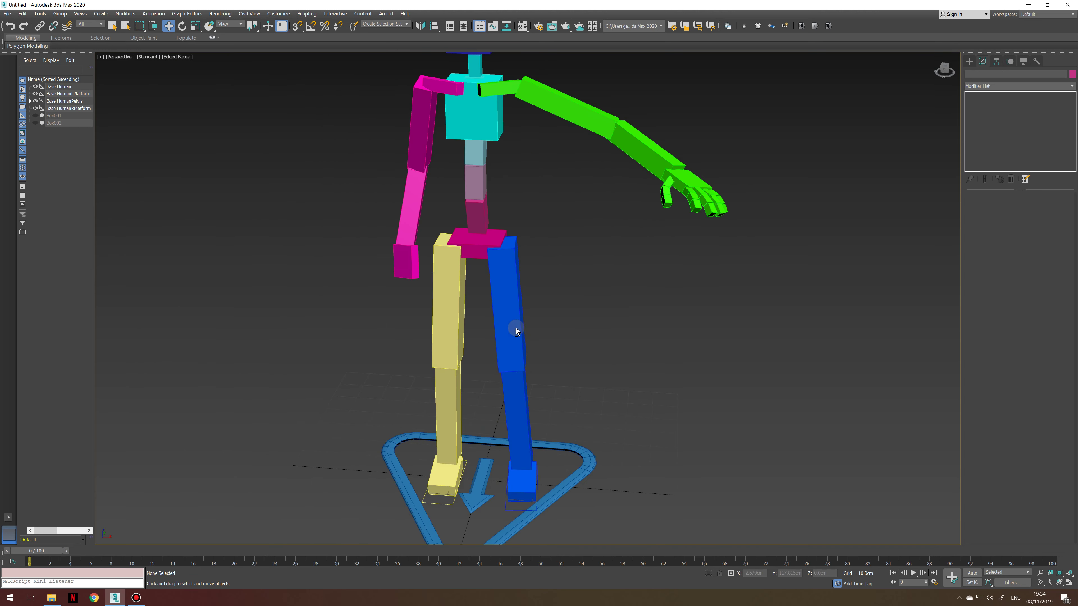
- Select the left foot and set its number of digits to 1 to add a toe
left_click(529, 488)
middle_click_drag(563, 432, 621, 376, "alt")
scroll(621, 375, "up", 3)
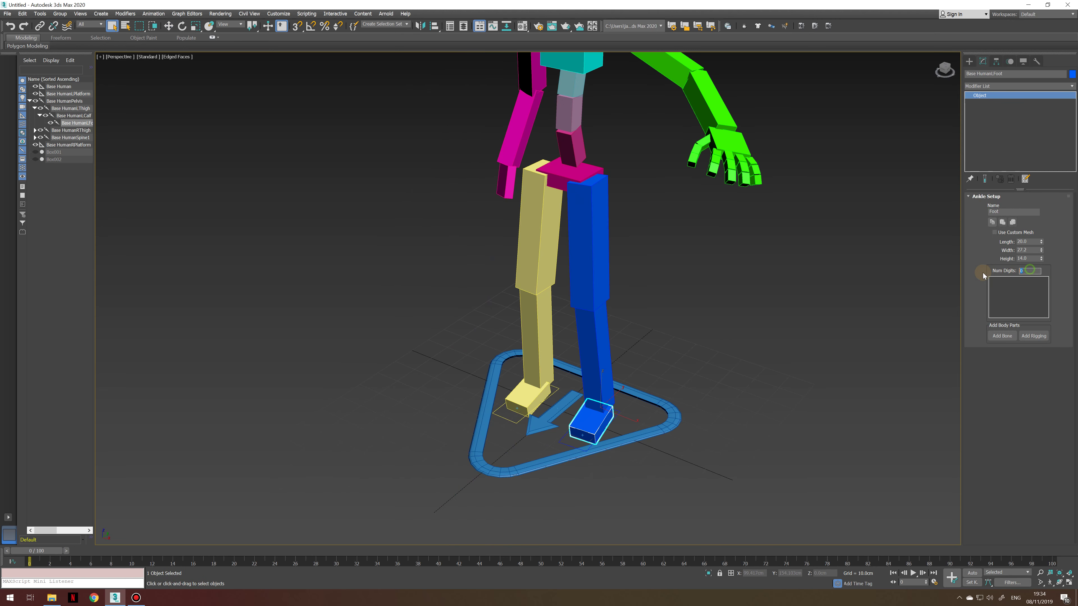
middle_click_drag(710, 386, 653, 382, "alt")
scroll(638, 379, "up", 5)
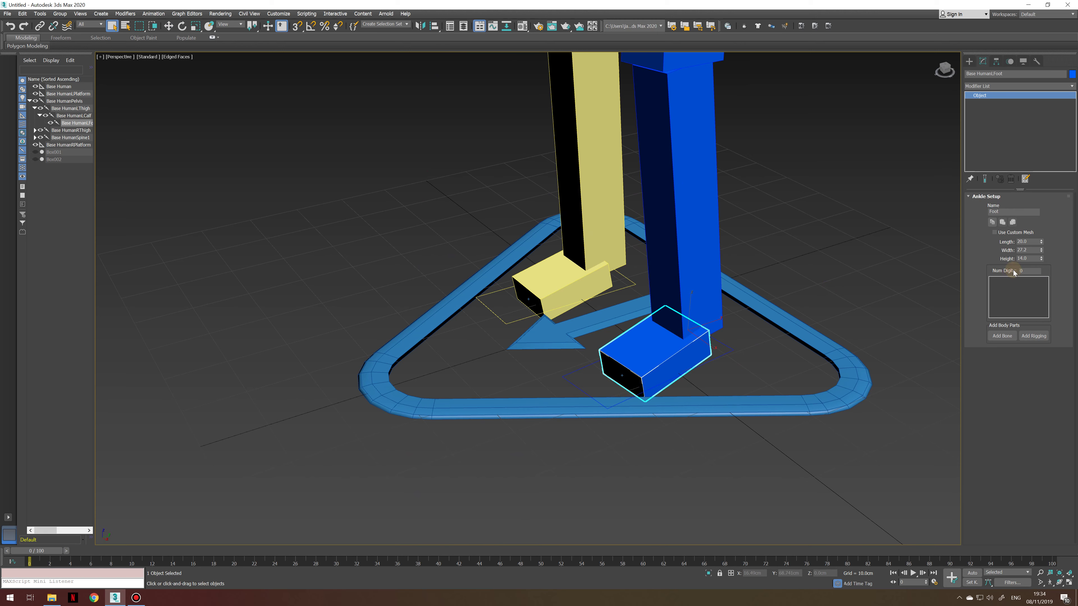
type("1")
key("Return")
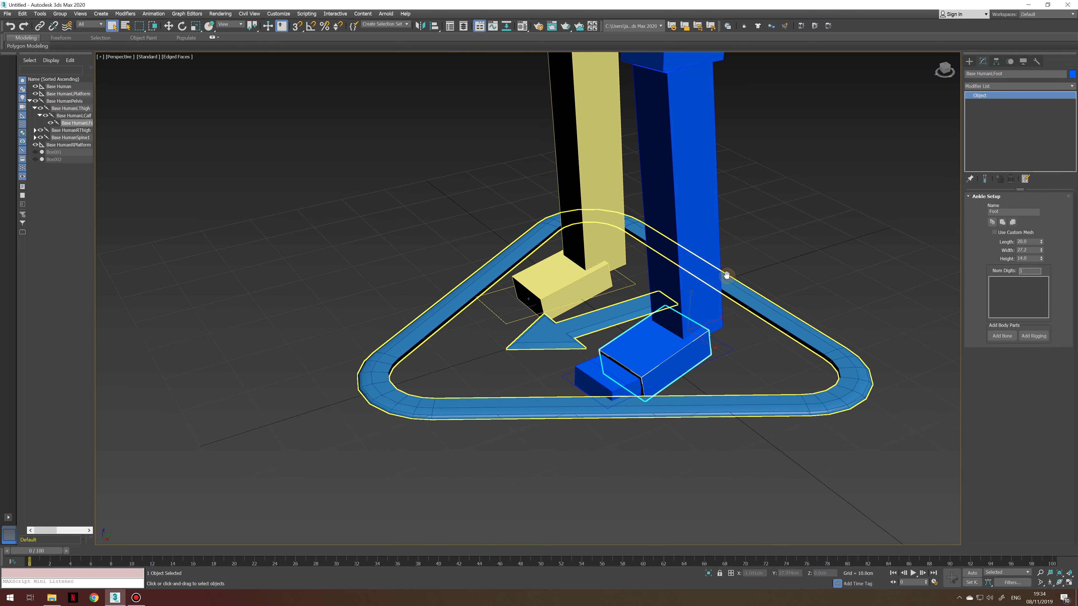
middle_click_drag(770, 273, 738, 266)
left_click(853, 228)
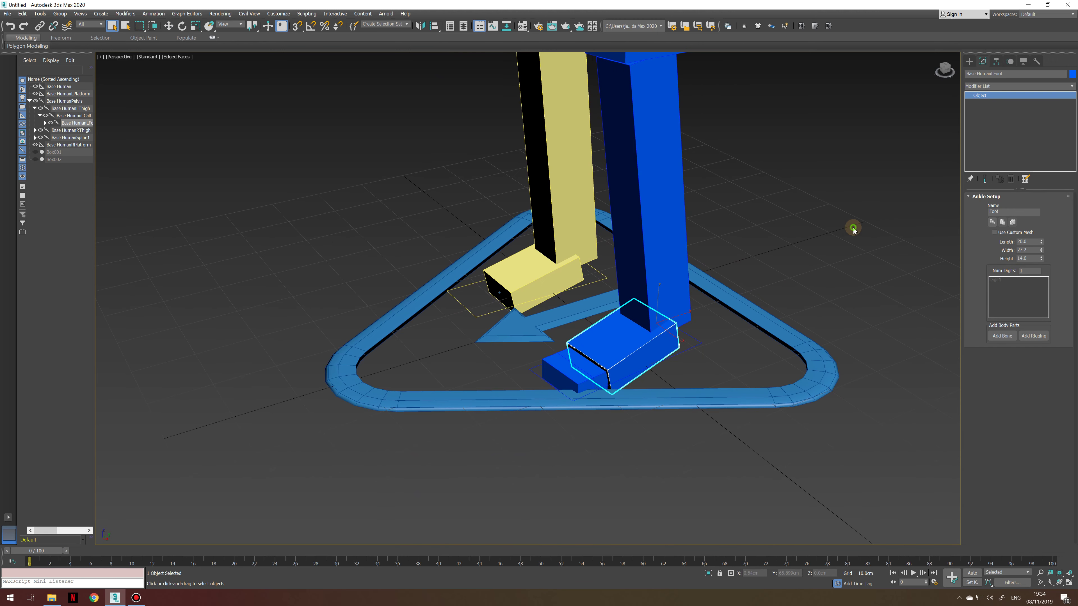
- Try rotating the left foot's toe bone and undo the changes
left_click(634, 353)
mouse_move(595, 368)
middle_mouse_down()
mouse_move(590, 385)
mouse_move(580, 365)
middle_mouse_up()
left_click(589, 385)
key("e")
left_click_drag(580, 365, 589, 374)
left_click(593, 387)
key("ctrl+z")
key("ctrl+z")
- Select the left toe's first bone and set the digit's number of bones to 1
left_click(562, 391)
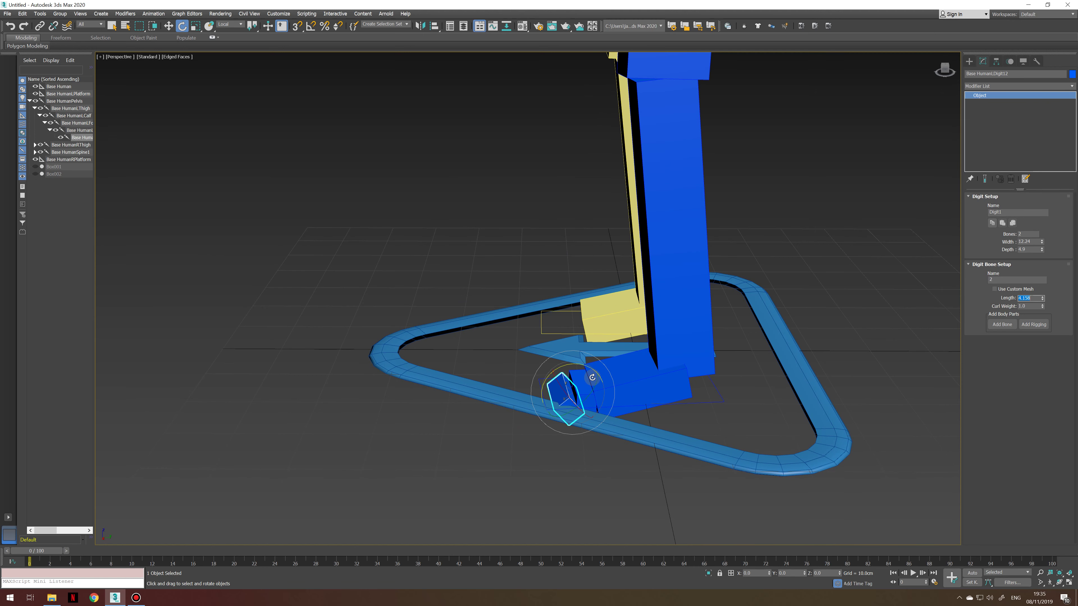
key("q")
left_click(579, 397)
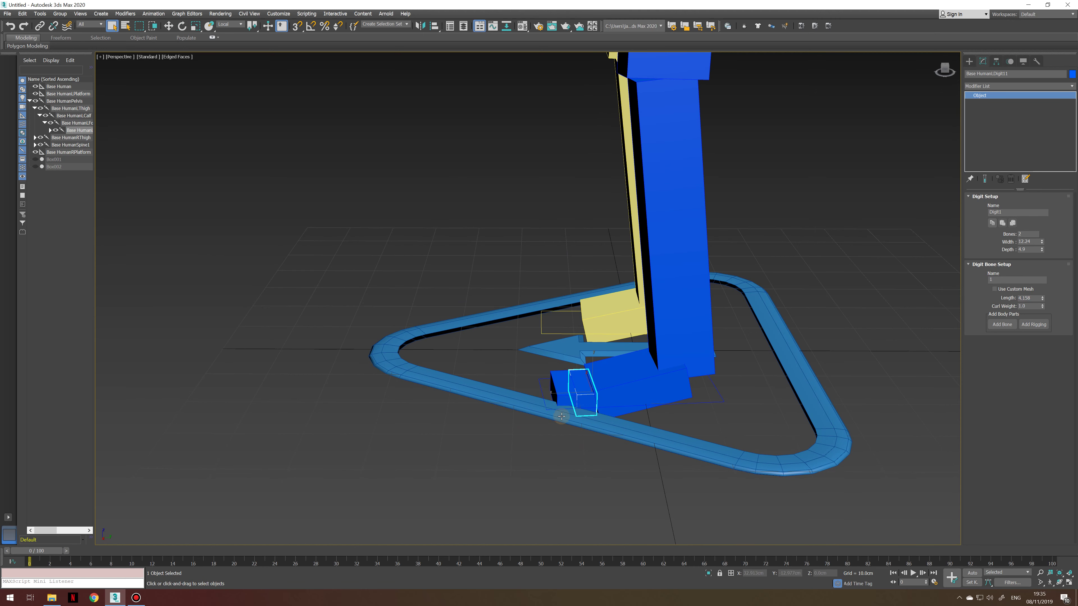
scroll(586, 397, "up", 5)
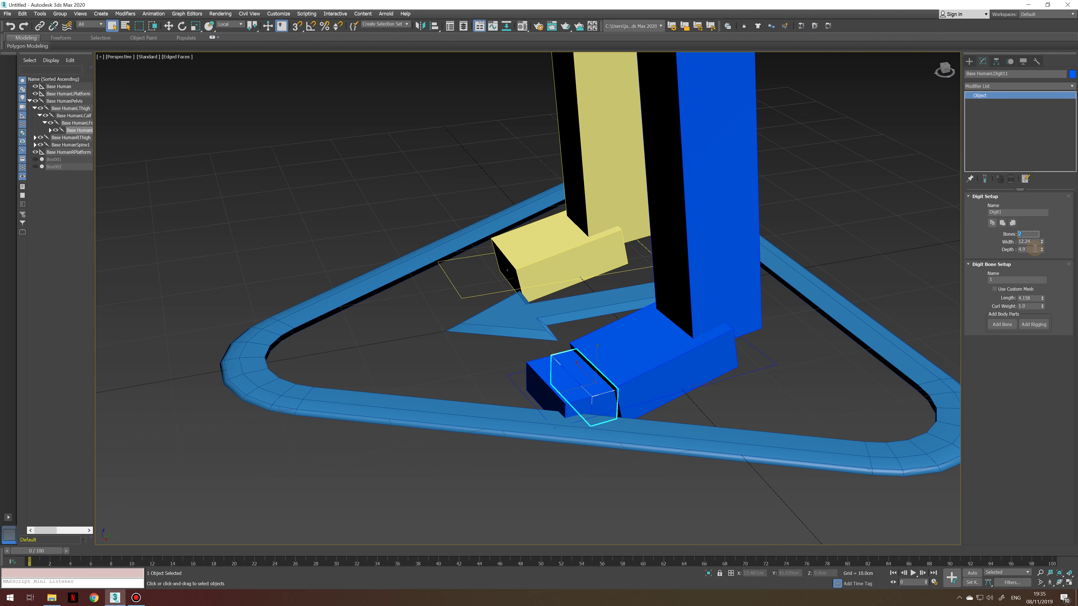
type("1")
key("Return")
- Try rotating the left foot's single toe bone and undo the rotation
middle_click_drag(583, 367, 573, 375, "alt")
key("e")
left_click_drag(571, 375, 568, 349)
middle_click_drag(567, 349, 642, 392, "alt")
key("ctrl+z")
- Lengthen the left foot's toe bone to 10.076
key("w")
key("r")
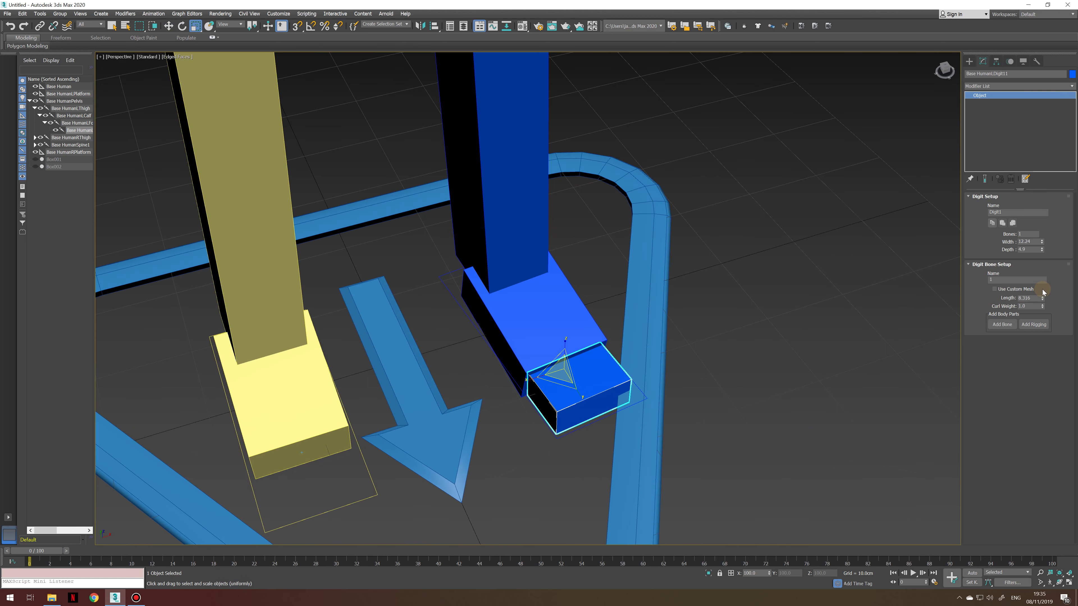
left_click_drag(1042, 285, 1042, 249)
middle_click_drag(594, 357, 625, 348, "alt")
- Try moving the left foot and rotating its toe bone, and undo the changes
key("w")
left_click(690, 381)
mouse_move(690, 380)
left_mouse_down()
mouse_move(714, 344)
mouse_move(654, 382)
mouse_move(702, 369)
left_mouse_up()
key("e")
left_click(639, 393)
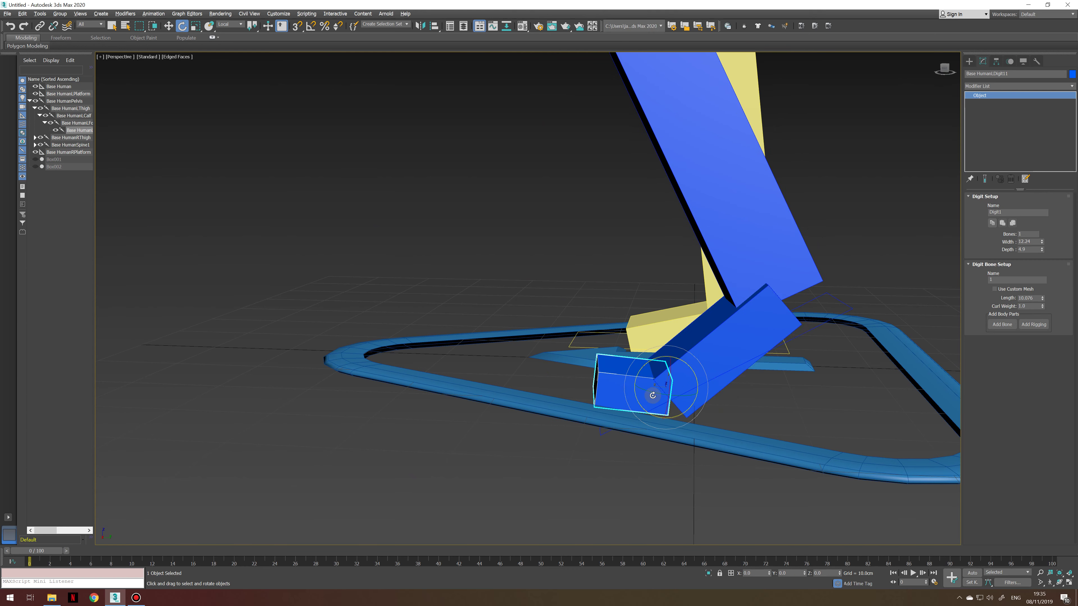
middle_click_drag(653, 395, 765, 386, "alt")
middle_click_drag(631, 367, 673, 374, "alt")
key("ctrl+z")
key("ctrl+z")
key("q")
mouse_move(740, 366)
middle_mouse_down("alt")
mouse_move(718, 353)
mouse_move(673, 389)
mouse_move(734, 374)
middle_mouse_up("alt")
key("ctrl+z")
key("q")
- Try moving the left foot platform, undo the move, and clear the selection
key("w")
left_click(780, 293)
scroll(716, 346, "down", 6)
mouse_move(716, 316)
middle_mouse_down()
mouse_move(715, 350)
mouse_move(701, 330)
mouse_move(716, 337)
middle_mouse_up()
key("ctrl+z")
key("ctrl+z")
key("q")
left_click(734, 324)
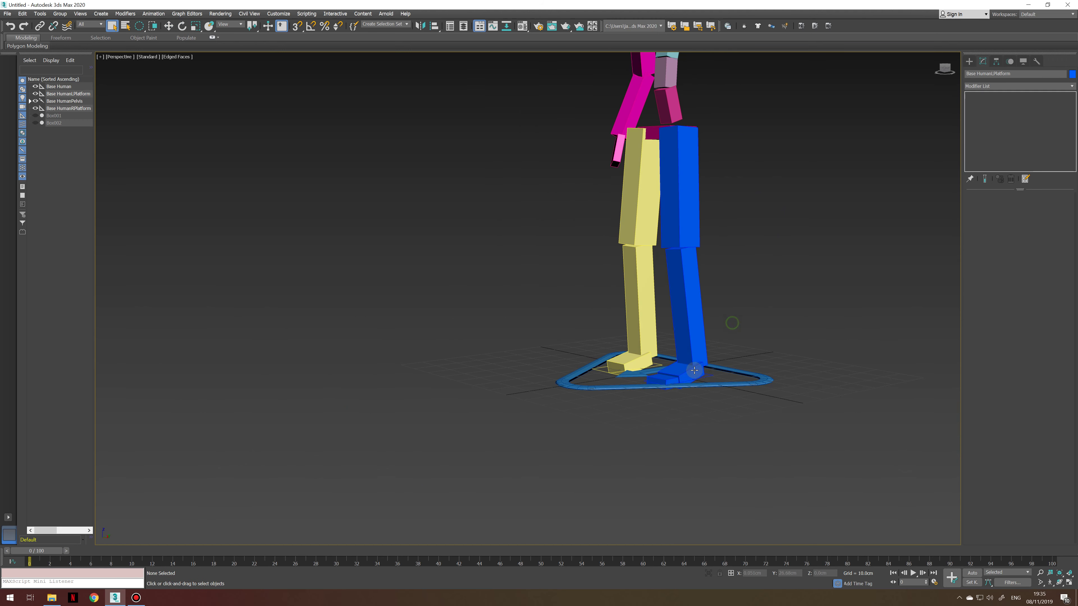
- Select the left thigh and copy its limb settings
scroll(685, 360, "up", 5)
scroll(685, 360, "down", 3)
middle_click_drag(654, 429, 728, 244, "alt")
left_click(654, 298)
scroll(681, 304, "up", 2)
scroll(681, 304, "down", 3)
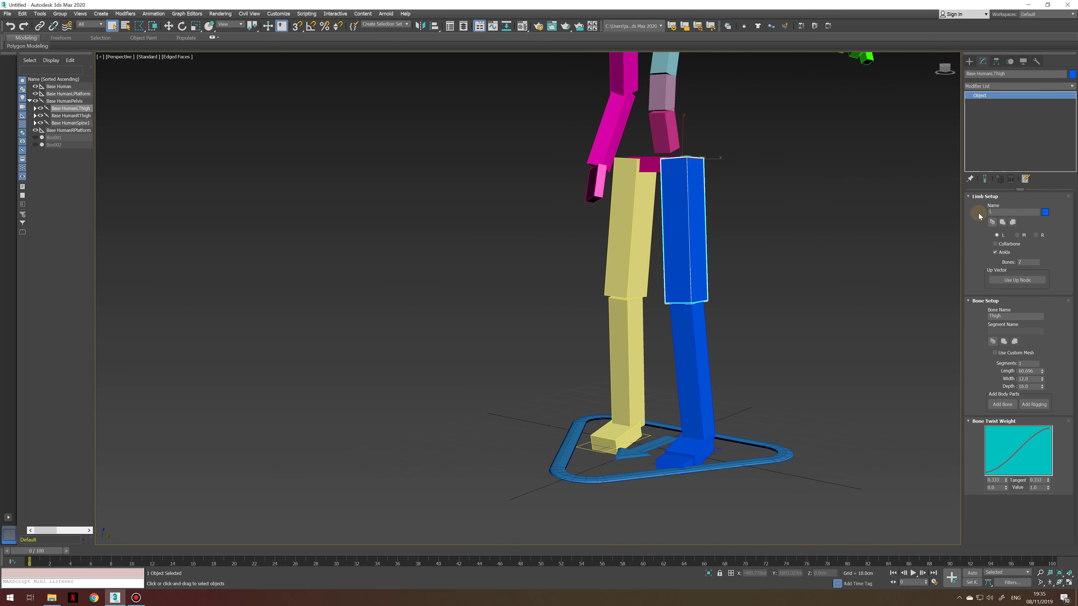
middle_click_drag(803, 233, 789, 276)
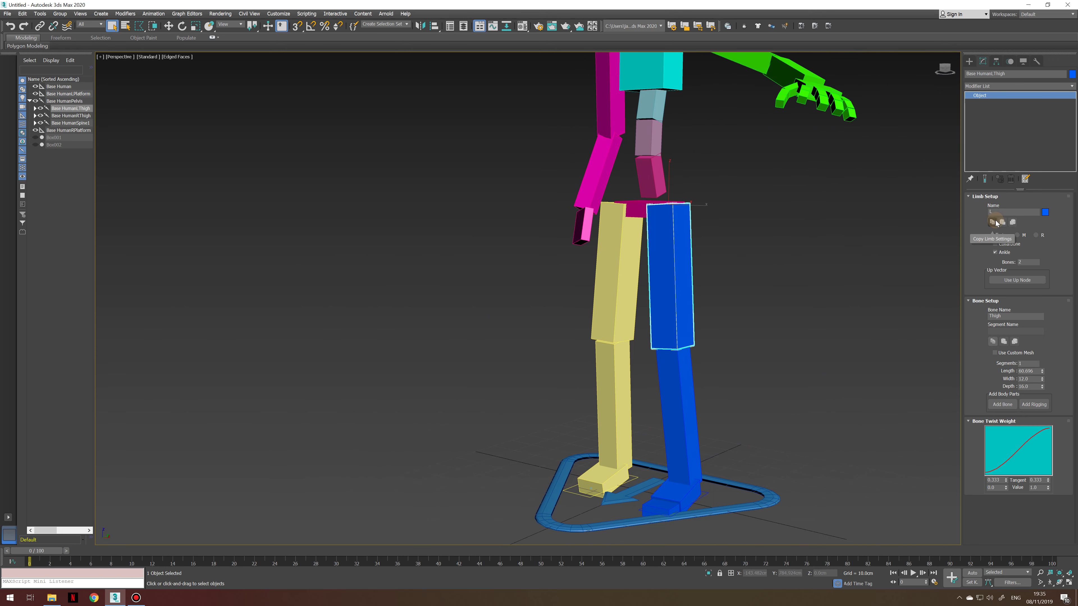
middle_click_drag(700, 251, 690, 392)
middle_click_drag(546, 419, 544, 360)
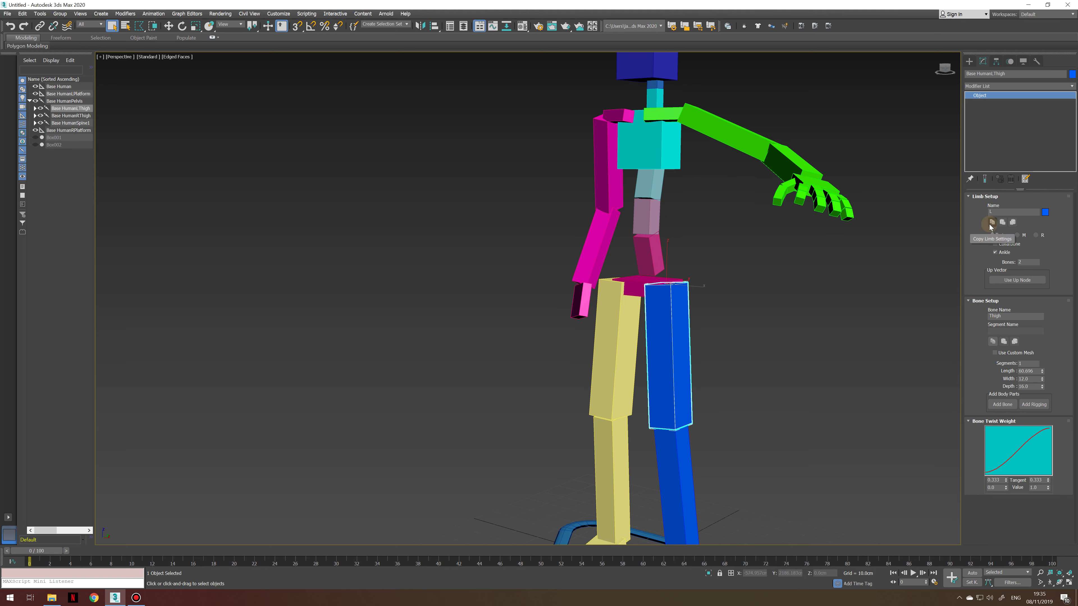
left_click(992, 223)
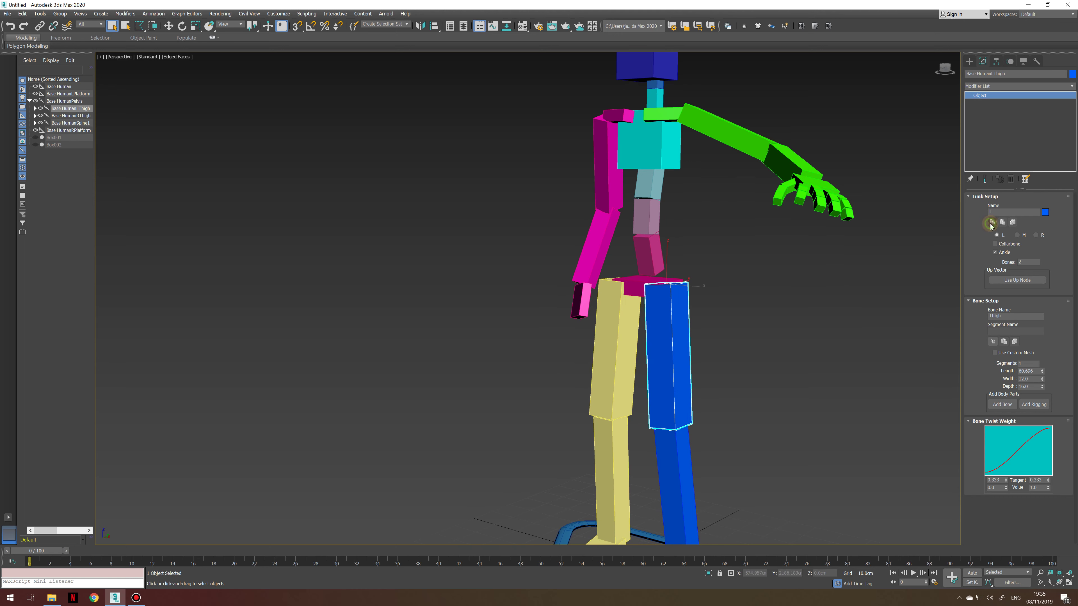
- Paste/mirror the copied limb settings onto the right thigh so the right leg matches the left
left_click(605, 321)
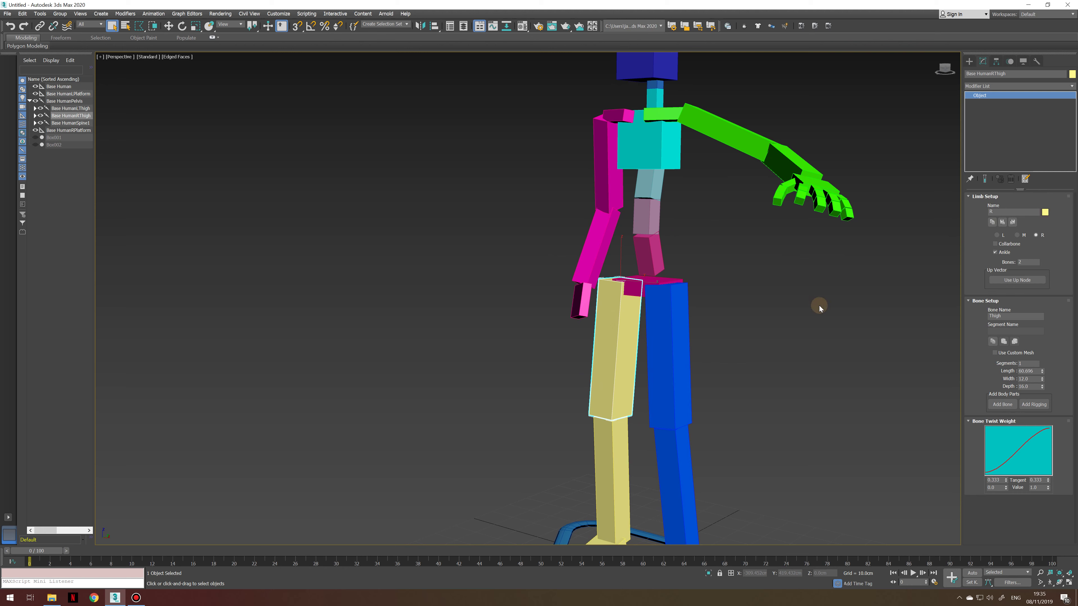
left_click(1013, 223)
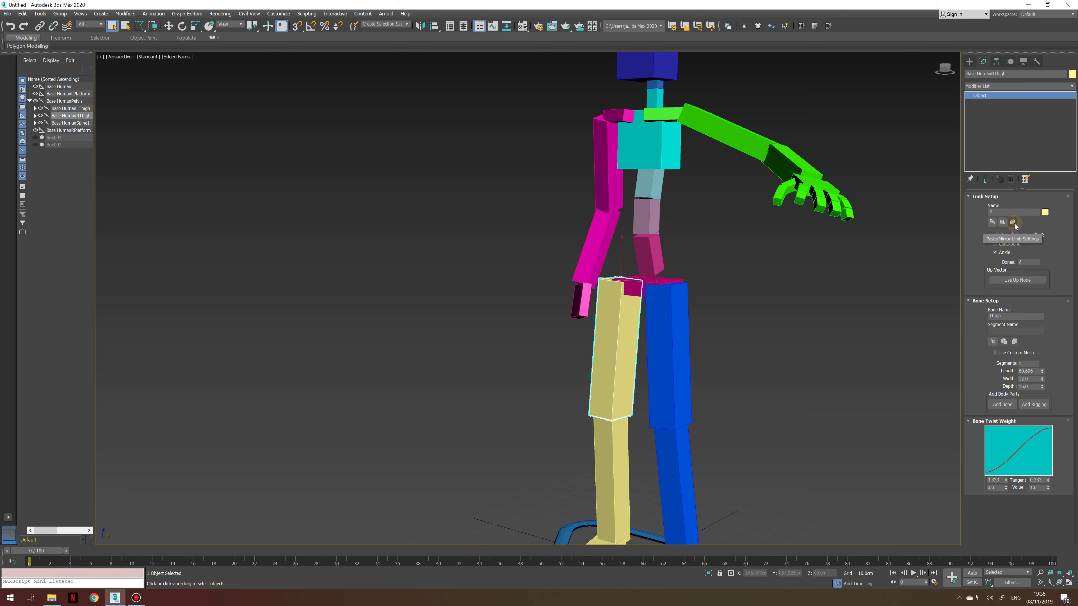
left_click(1015, 226)
middle_click_drag(637, 461, 629, 369)
scroll(629, 369, "down", 3)
middle_click_drag(629, 368, 659, 330, "alt")
middle_click_drag(650, 368, 640, 361, "alt")
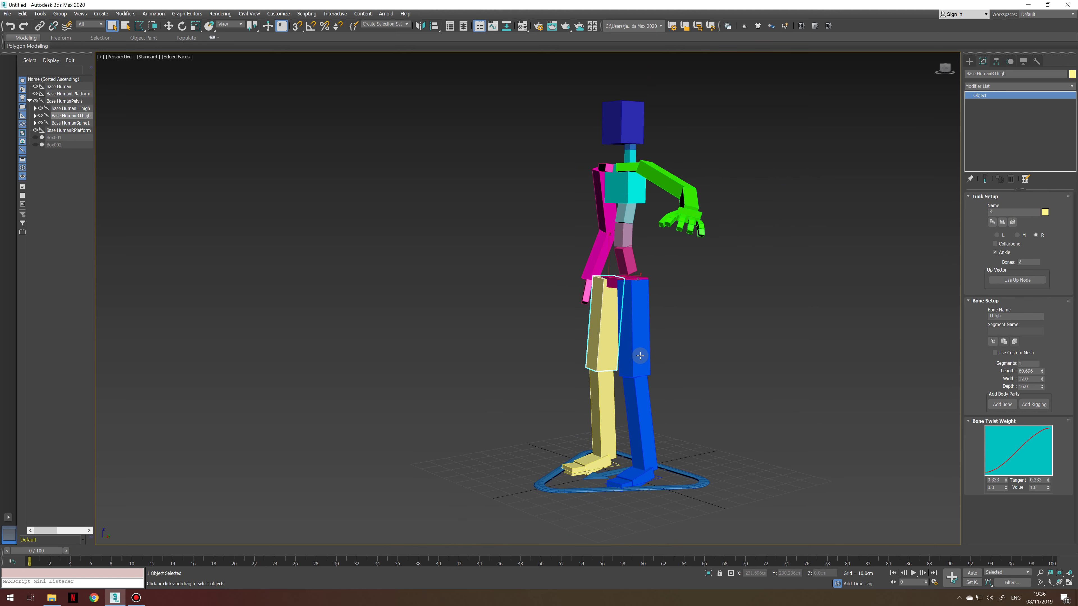
- Copy the left upper arm's limb settings and paste/mirror them onto the right upper arm
middle_click_drag(621, 326, 638, 258, "alt")
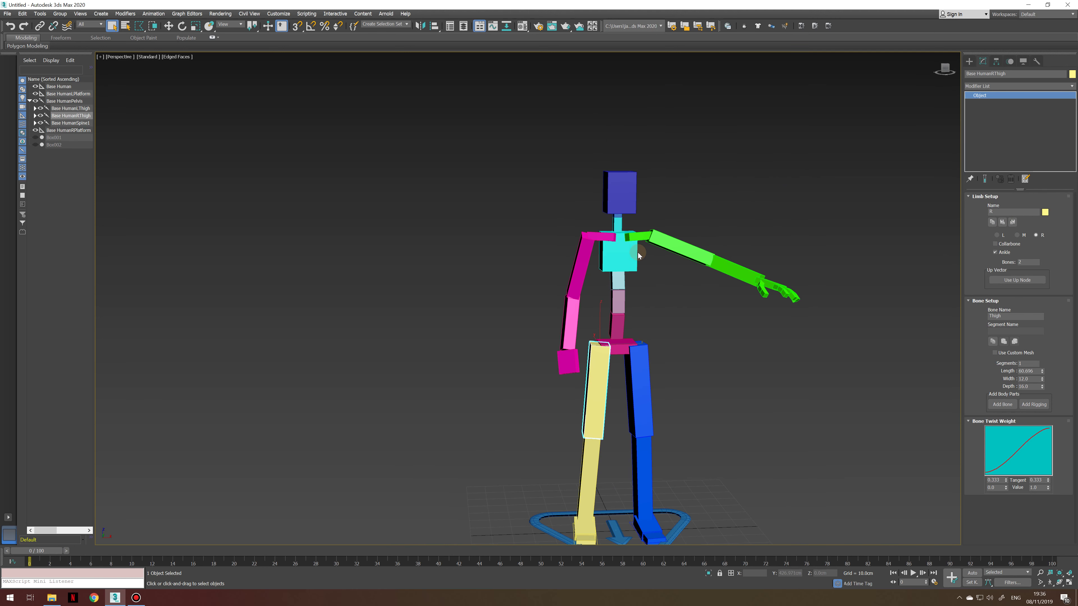
left_click(658, 246)
left_click(993, 222)
left_click(579, 260)
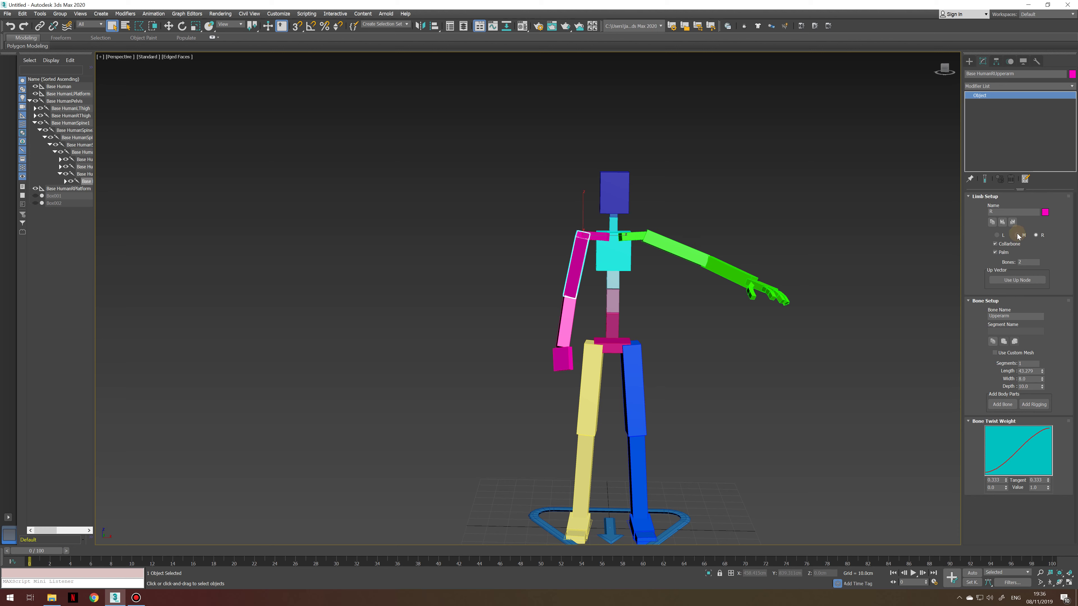
left_click(1003, 222)
mouse_move(688, 301)
middle_mouse_down("alt")
mouse_move(688, 343)
mouse_move(788, 342)
mouse_move(640, 287)
mouse_move(678, 298)
mouse_move(676, 308)
middle_mouse_up("alt")
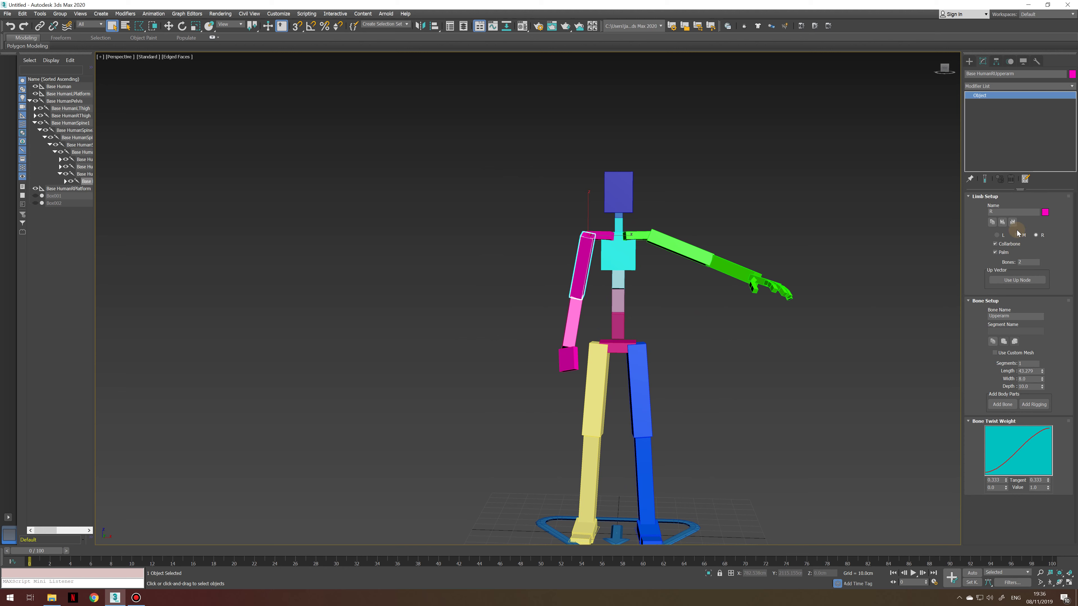
middle_click_drag(871, 244, 828, 249)
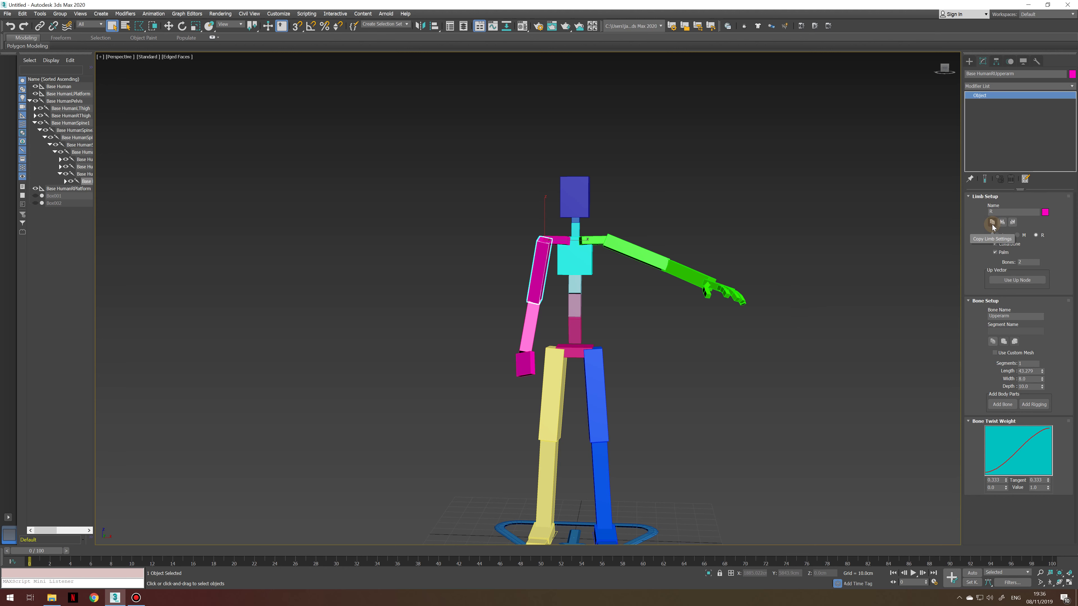
left_click(638, 257)
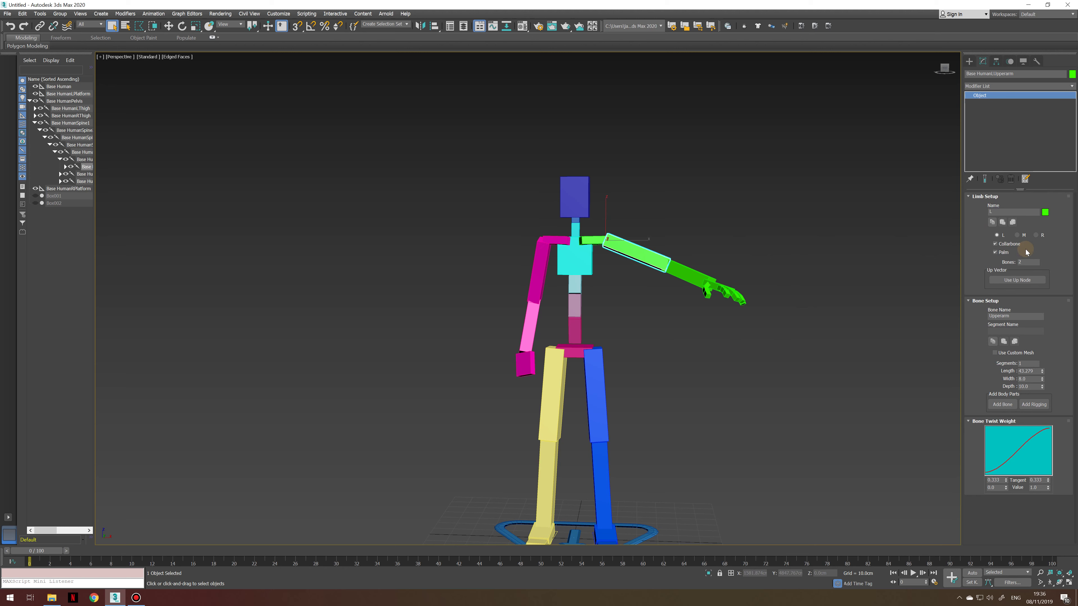
left_click(541, 266)
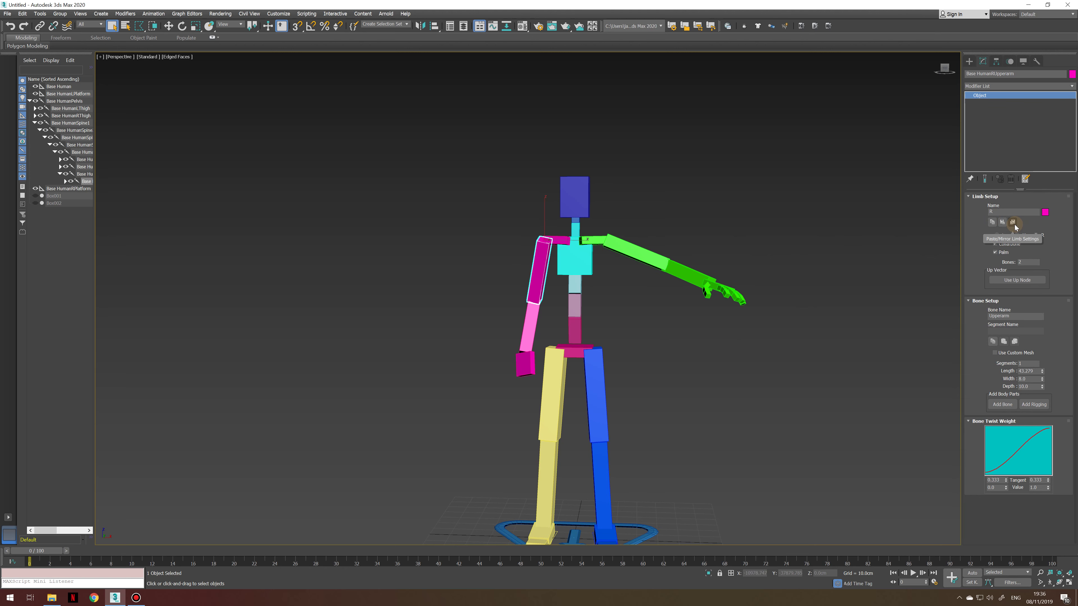
left_click(1013, 222)
key("q")
key("w")
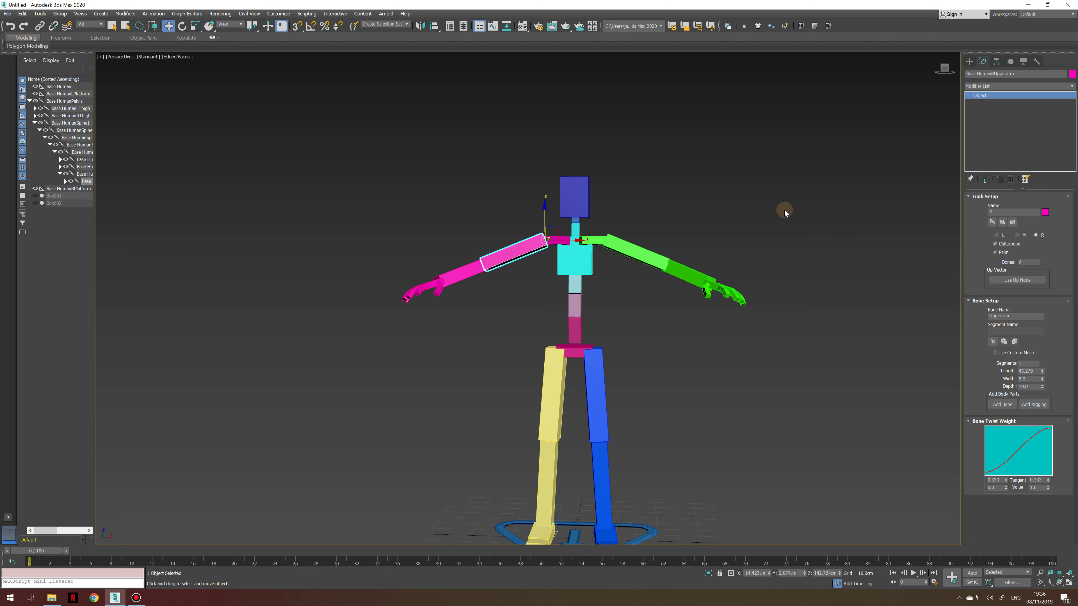
- Unhide all hidden objects in the scene
left_click(784, 210)
right_click(784, 207)
middle_click_drag(650, 223, 543, 266, "alt")
left_click(543, 266)
left_click_drag(543, 239, 543, 233)
middle_click_drag(544, 233, 548, 323, "alt")
right_click(586, 250)
left_click(619, 222)
- Select both reference boxes, Box001 and Box002, and delete them
left_click(402, 270)
left_click(428, 325, "ctrl")
scroll(551, 204, "up", 5)
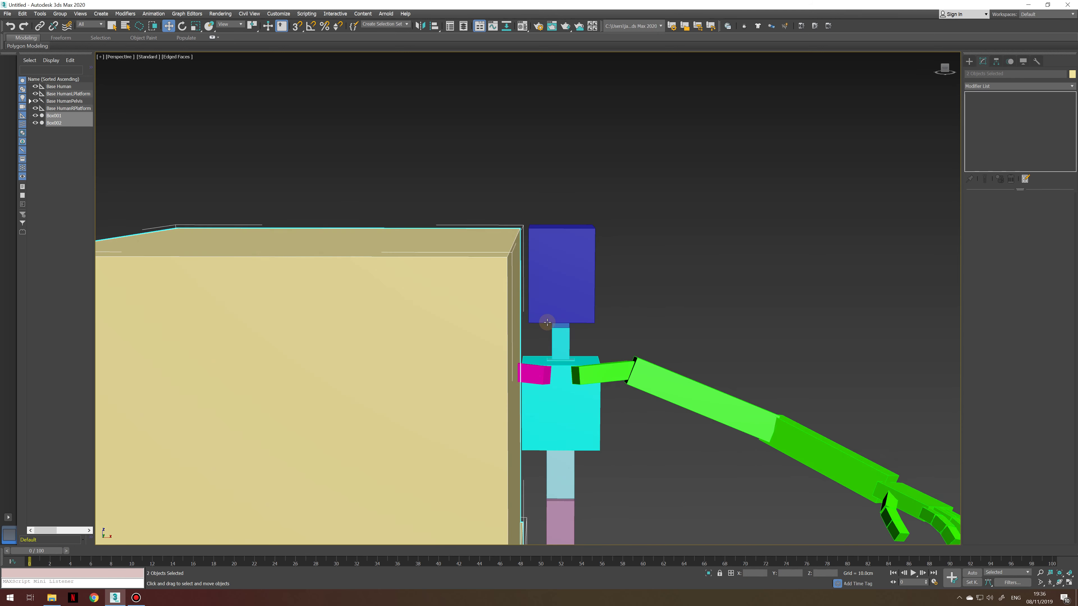
scroll(548, 322, "down", 8)
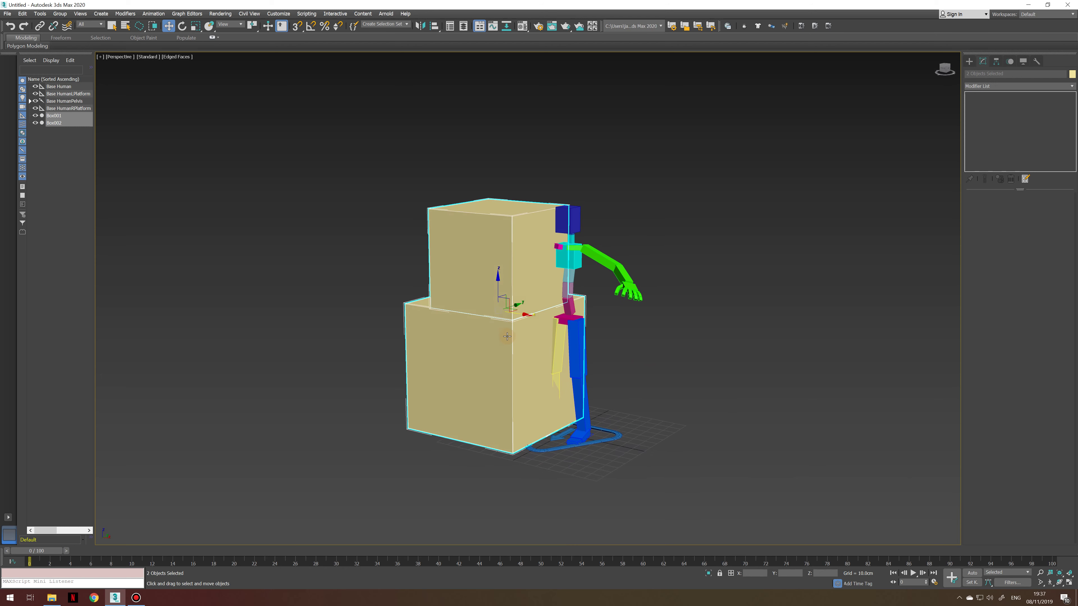
key("q")
key("Delete")
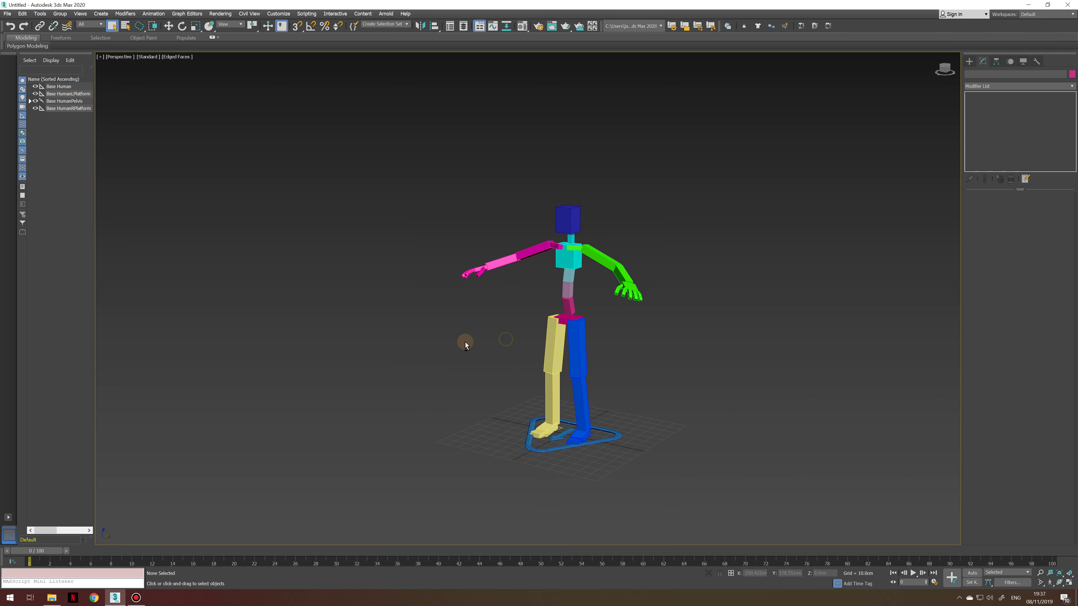
middle_click_drag(464, 343, 527, 377, "alt")
- Show the motion settings for the ribcage and add an animation layer to the rig in the Layer Manager
key("w")
left_click(556, 298)
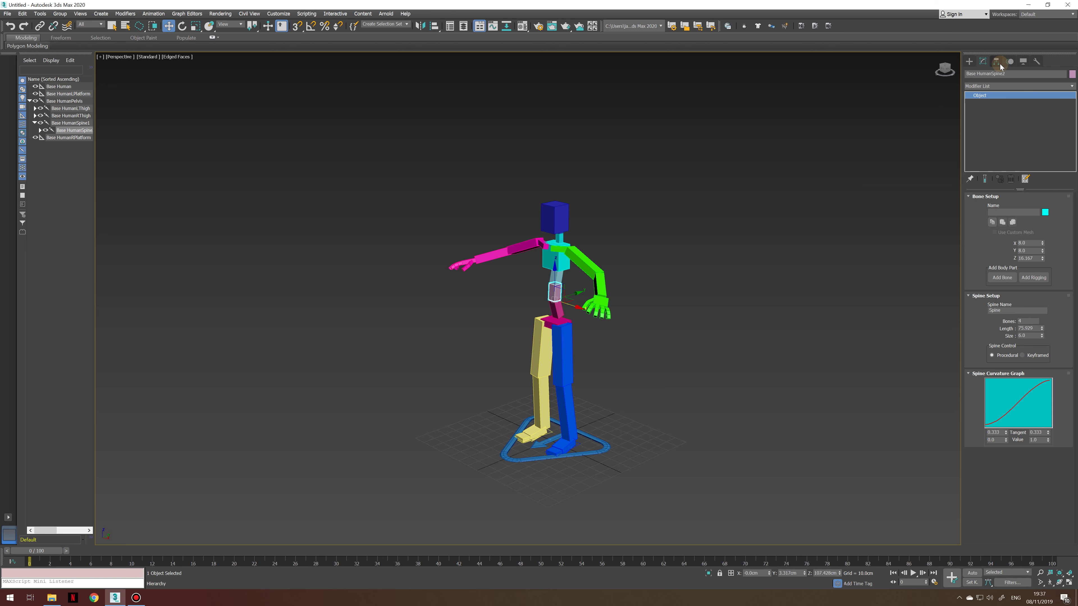
left_click(1014, 64)
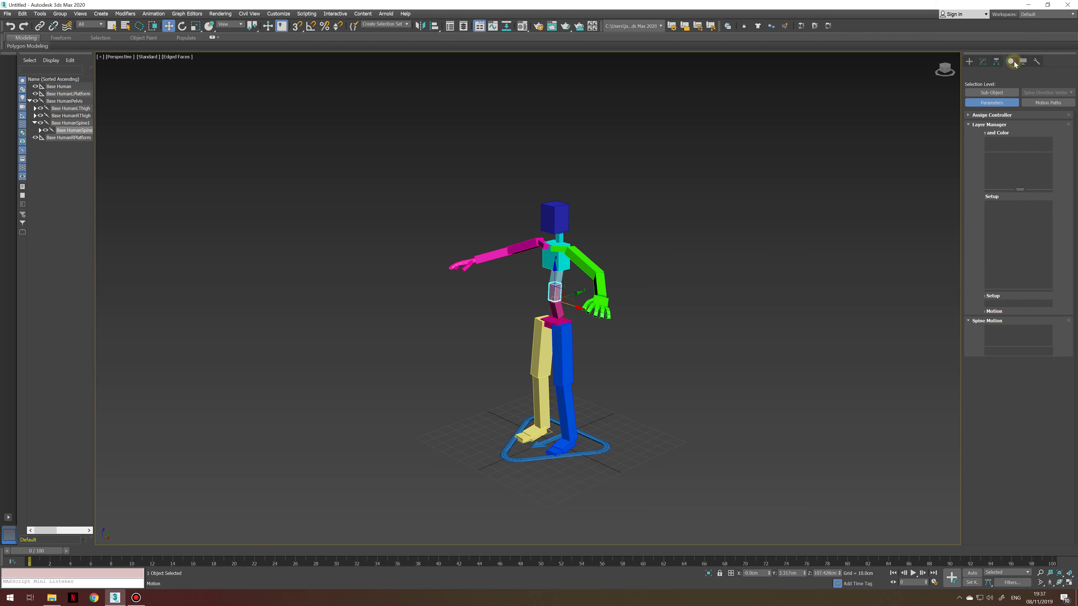
left_click(714, 193)
left_click(560, 255)
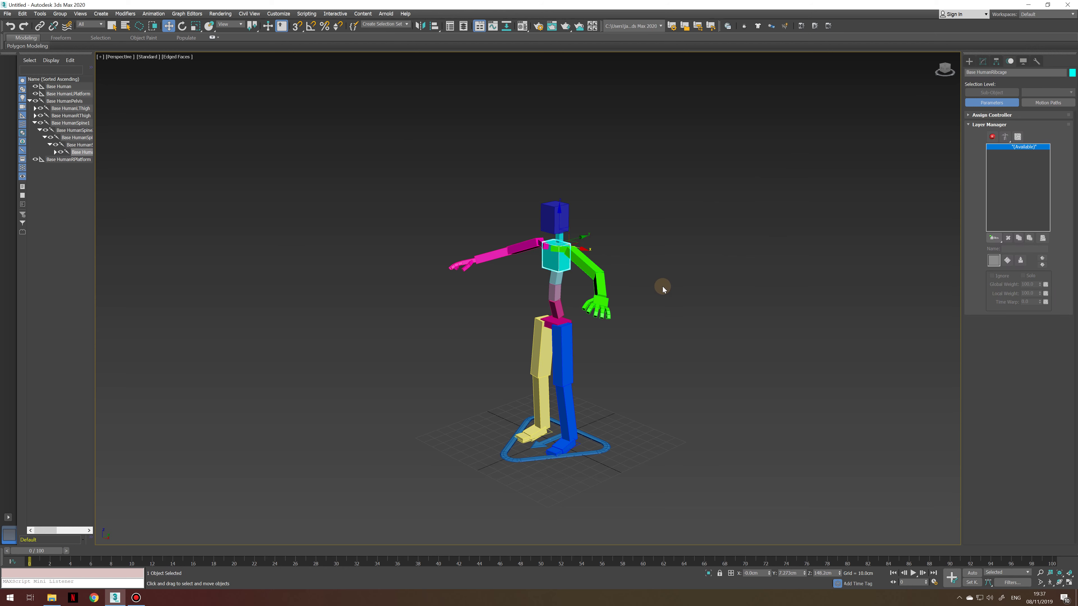
scroll(662, 286, "up", 5)
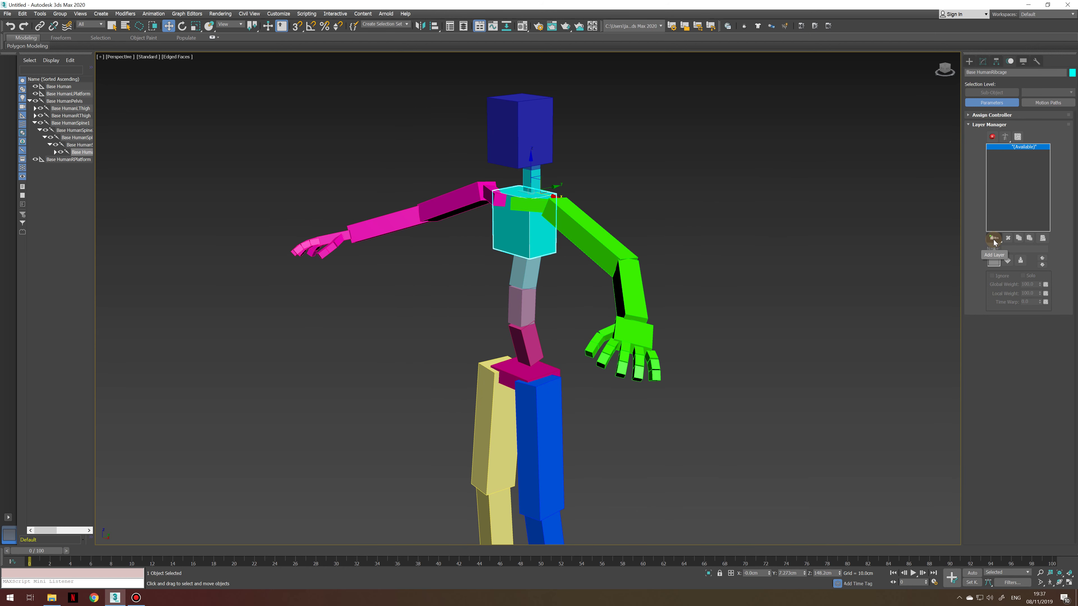
left_click_drag(996, 239, 997, 248)
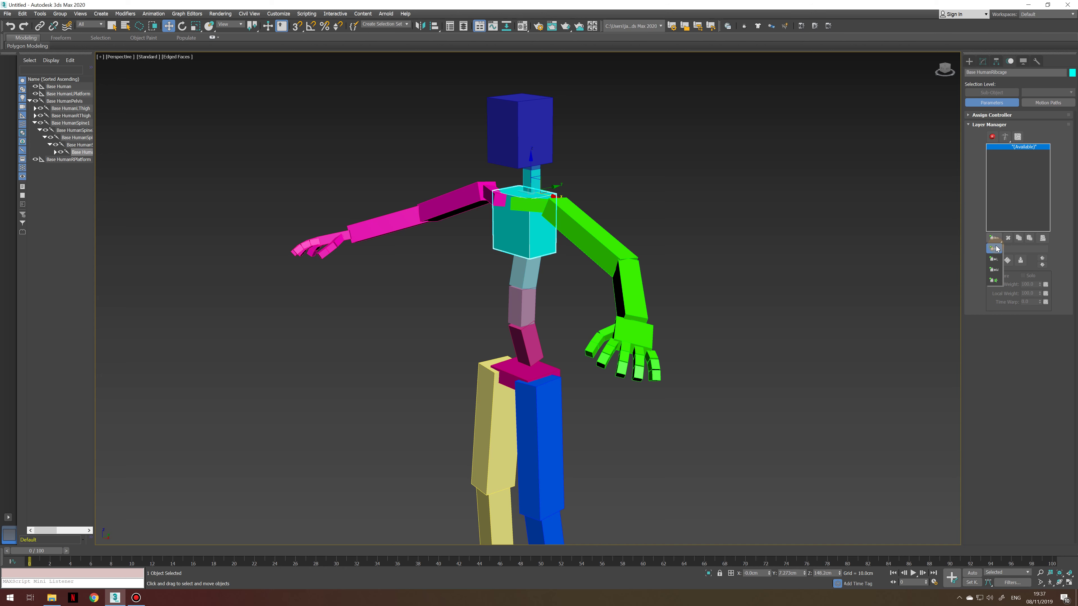
left_click_drag(997, 250, 997, 251)
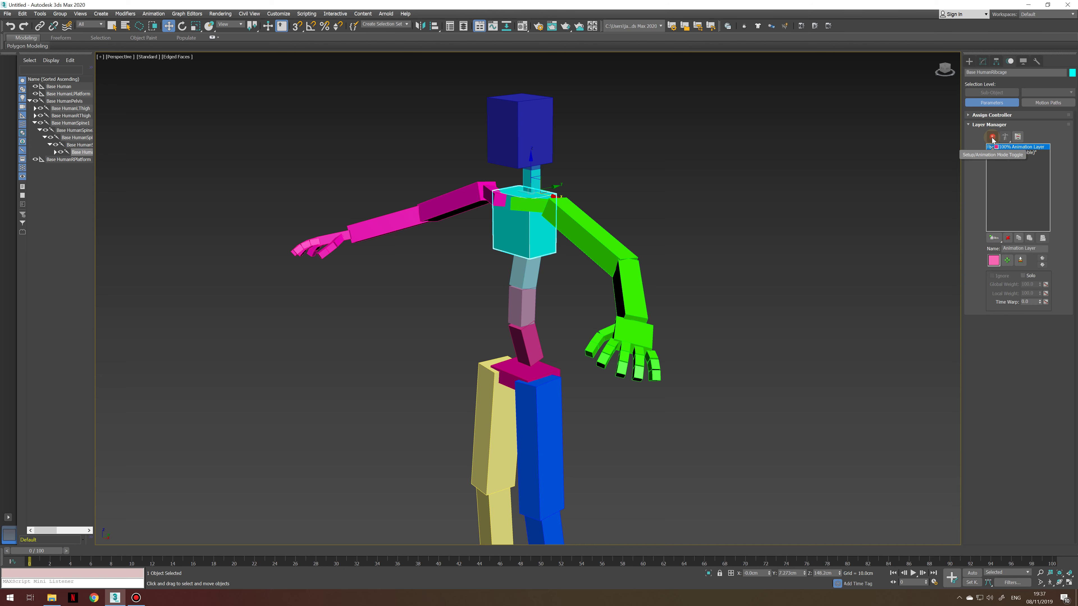
- Turn on Auto Key and move the time slider to frame 54
middle_click_drag(752, 233, 747, 237)
key("n")
middle_click_drag(649, 290, 634, 276)
scroll(633, 277, "down", 3)
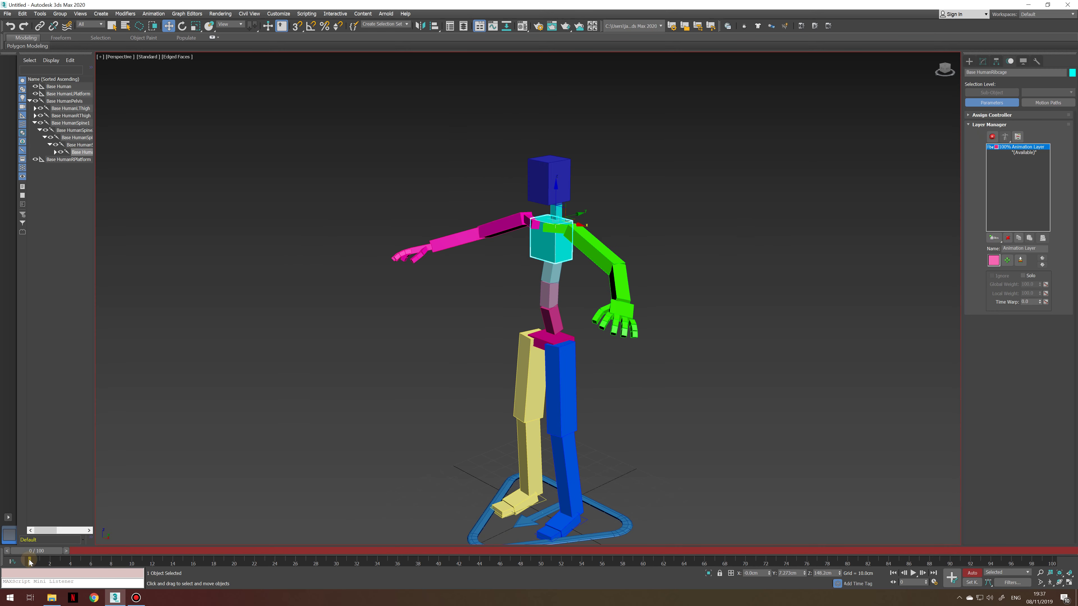
left_click_drag(30, 563, 582, 389)
- Try rotating the left forearm inward at frame 54 in setup mode and scrub back towards the start
left_click(604, 250)
key("e")
middle_click_drag(552, 283, 586, 298, "alt")
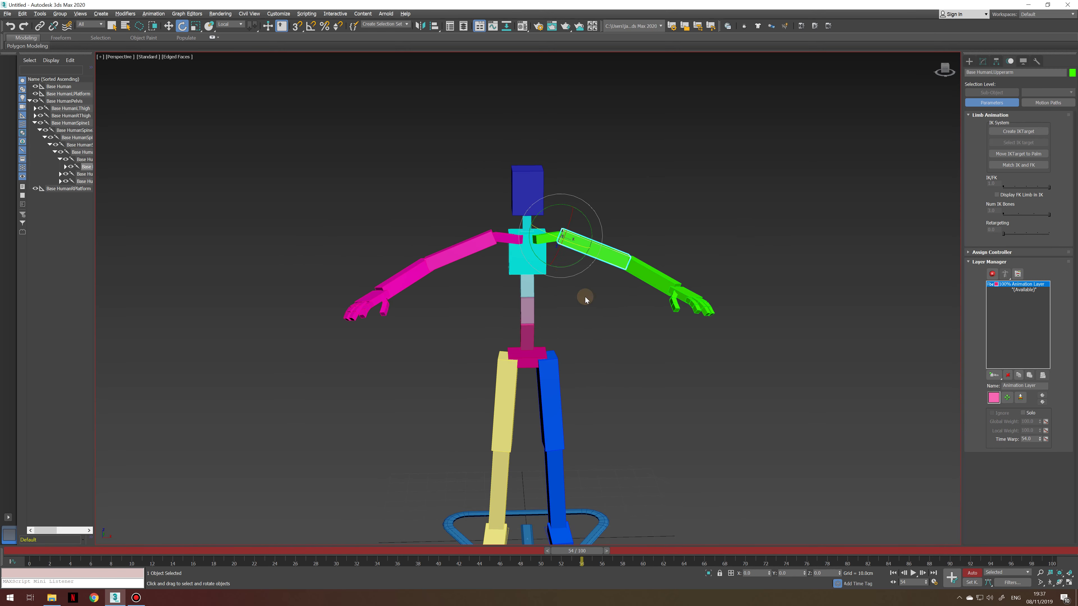
left_click(630, 265)
left_click_drag(629, 265, 577, 308)
left_click_drag(574, 551, 96, 551)
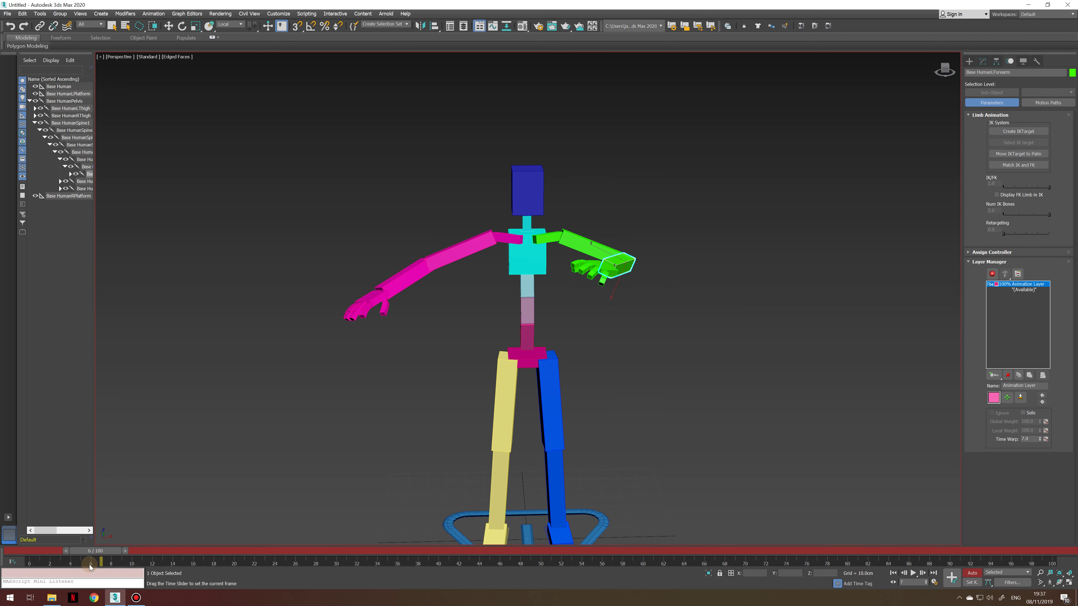
- Switch the rig to animation mode, key a left forearm rotation at frame 56, and scrub back to frame 0
left_click(994, 274)
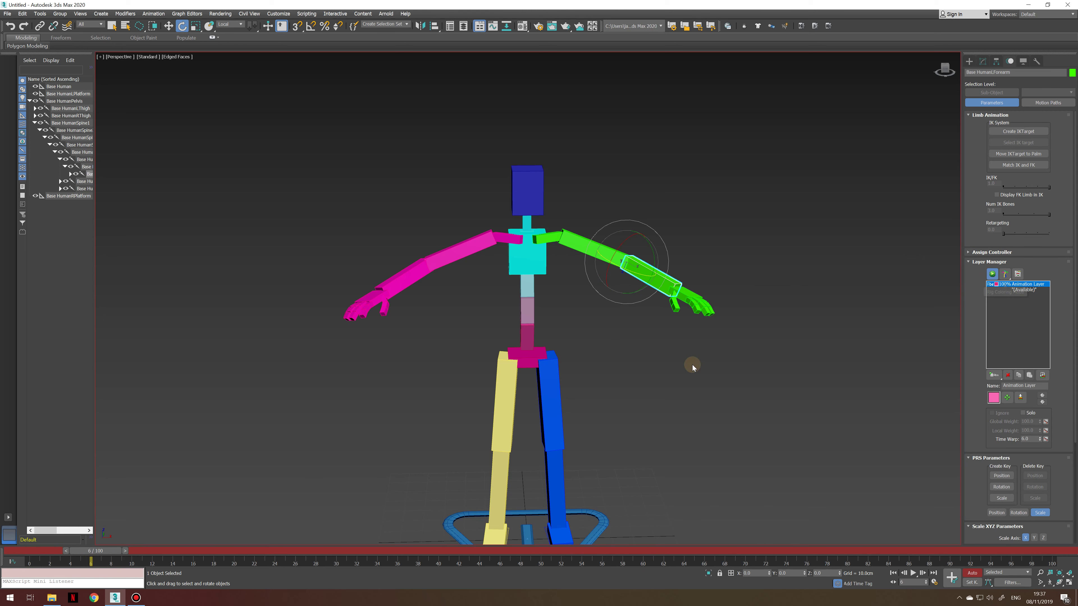
left_click_drag(106, 554, 596, 551)
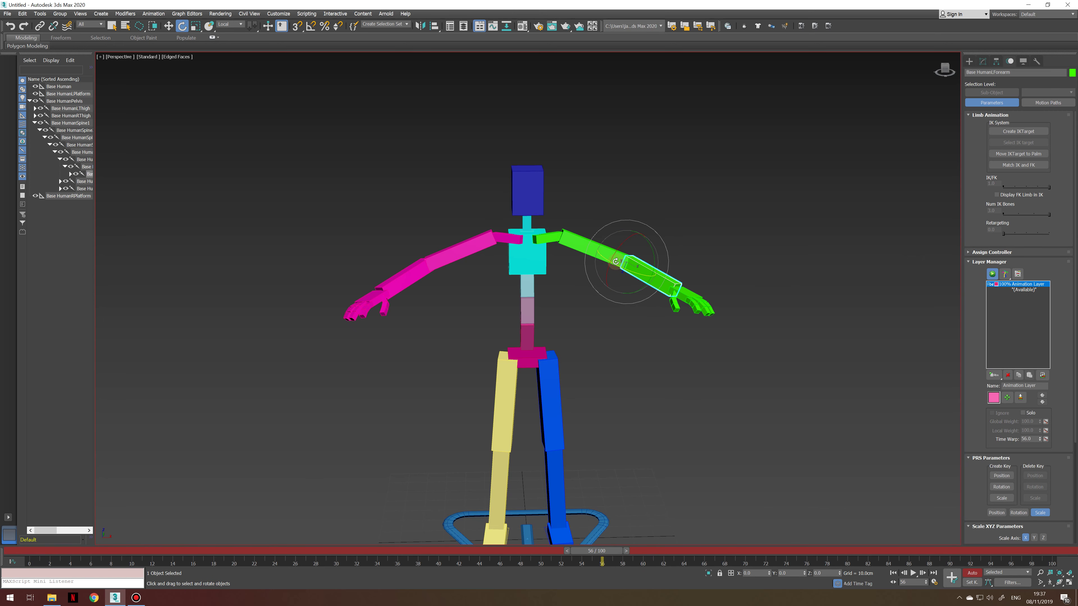
left_click_drag(614, 271, 625, 379)
left_click_drag(594, 552, 24, 571)
key("e")
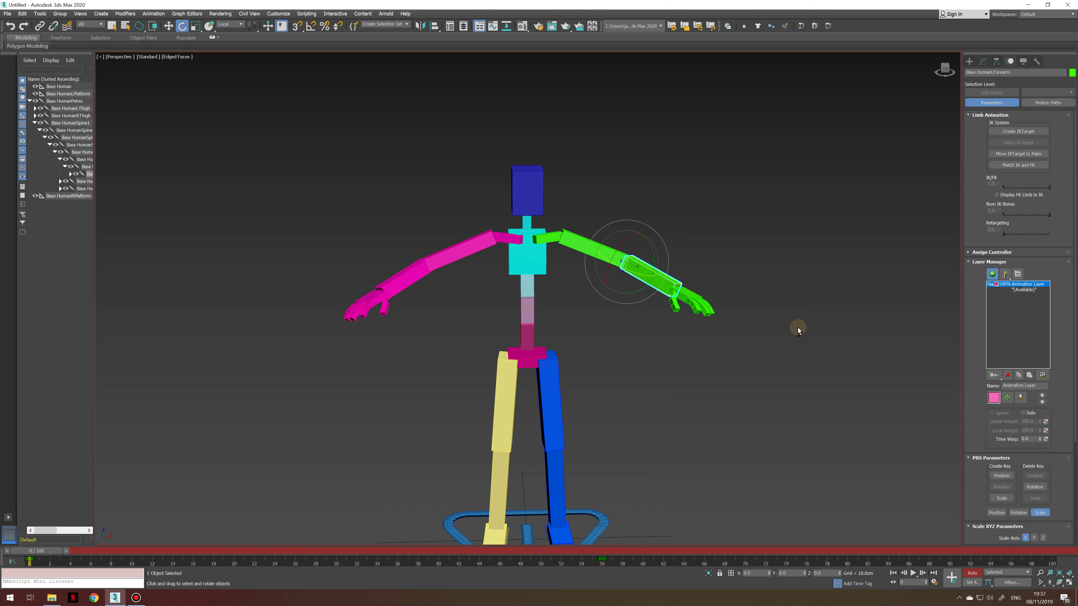
- Bring up the CAT object creation options and examine the upper spine and ribcage bones from the side
middle_click_drag(794, 324, 587, 397, "alt")
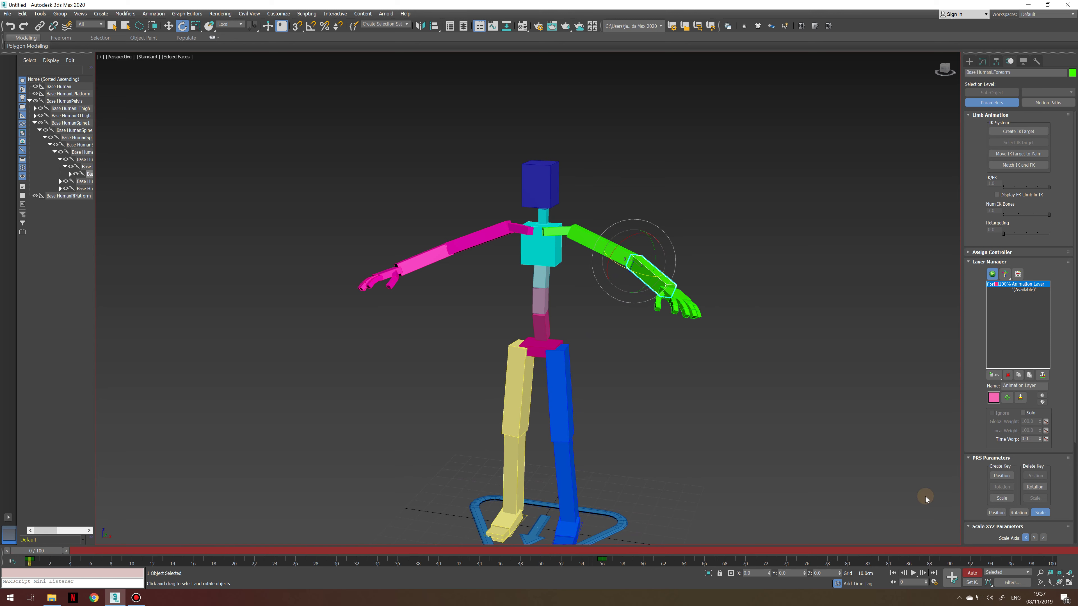
middle_click_drag(617, 261, 615, 274)
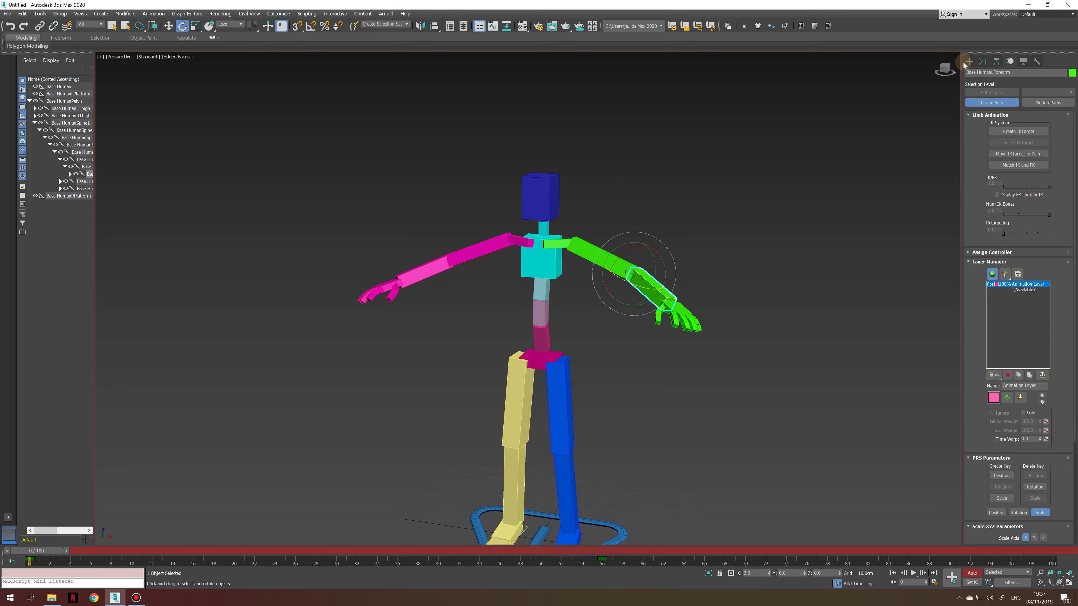
left_click(968, 63)
left_click(657, 157)
middle_click_drag(549, 245, 526, 247)
mouse_move(575, 272)
middle_mouse_down("alt")
mouse_move(619, 273)
mouse_move(488, 279)
mouse_move(571, 288)
middle_mouse_up("alt")
scroll(534, 276, "up", 4)
left_click(534, 276)
middle_click_drag(514, 314, 552, 338, "alt")
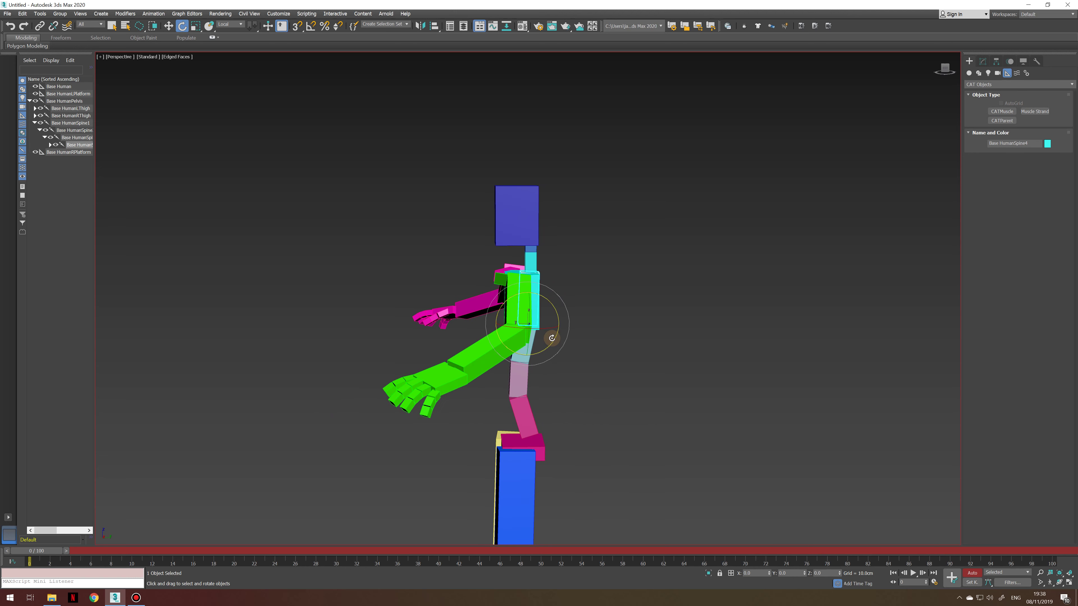
middle_click_drag(543, 271, 555, 269)
left_click(548, 277)
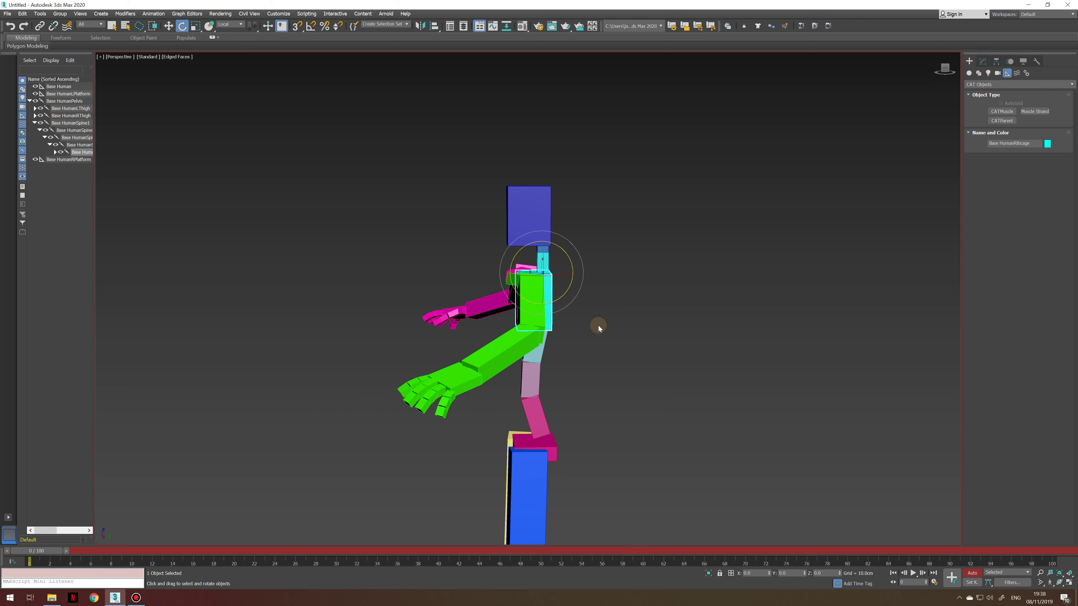
- Examine the full rig from the side and front, checking the left upper arm and its neighbouring bones
scroll(598, 325, "down", 3)
middle_click_drag(608, 298, 601, 223)
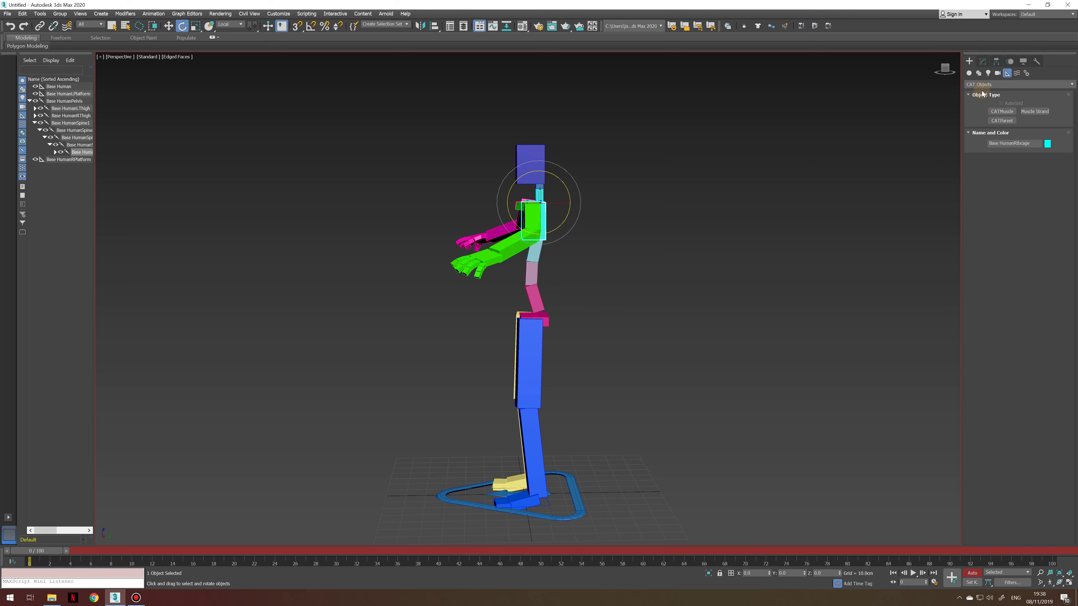
left_click(729, 217)
left_click(537, 240)
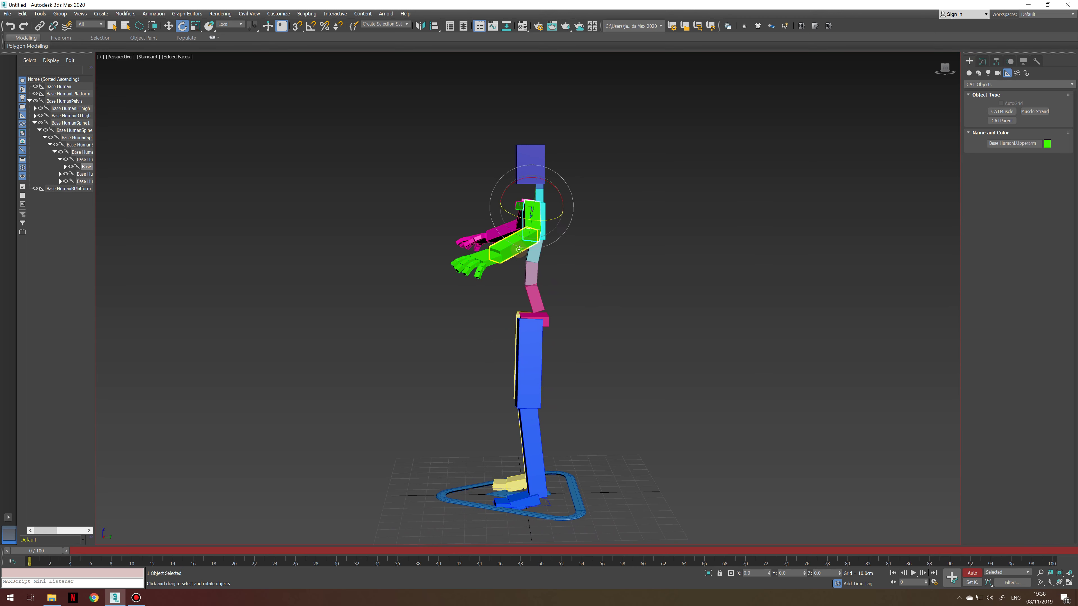
left_click(623, 189)
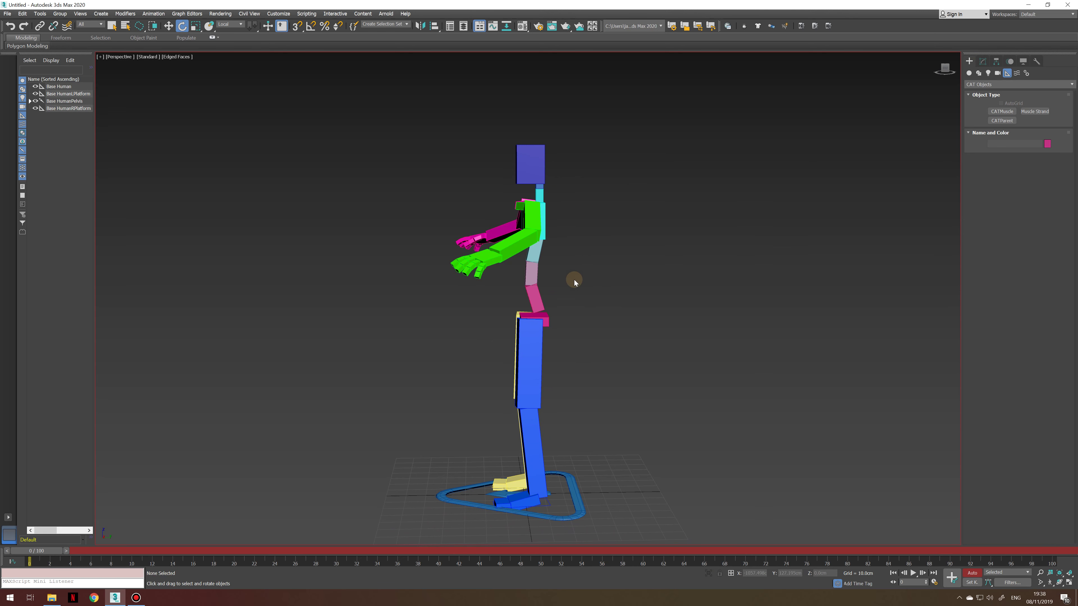
middle_click_drag(574, 280, 599, 282, "alt")
key("w")
left_click(608, 214)
left_click(712, 191)
left_click(581, 225)
middle_click_drag(535, 264, 578, 294, "alt")
key("e")
left_click(622, 208)
left_click(582, 230)
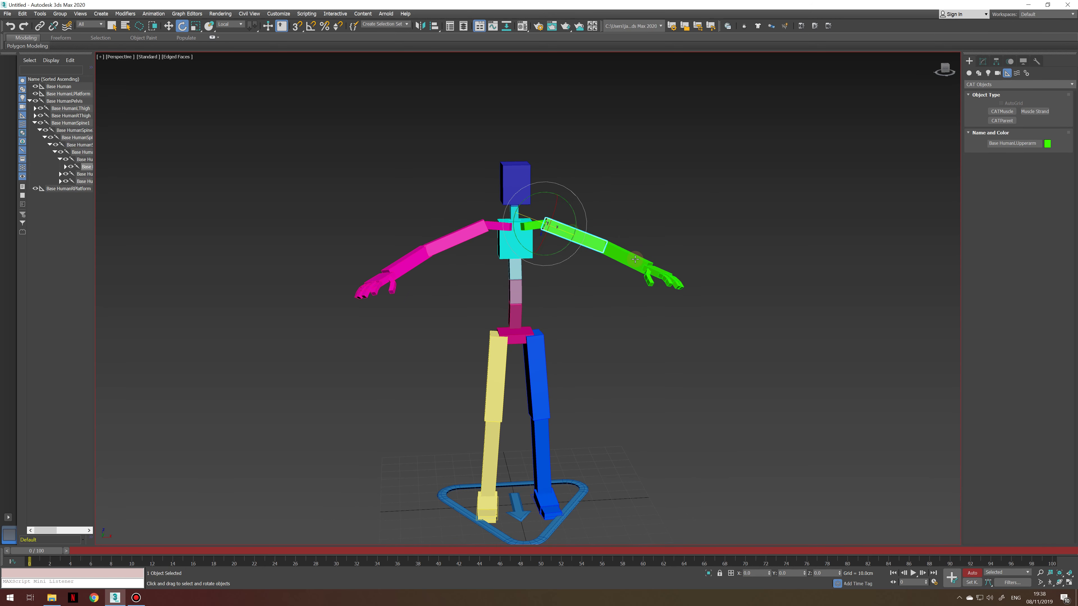
- Select the left forearm and bring up its motion parameters with the CAT Layer Manager
left_click(627, 255)
middle_click_drag(637, 354, 610, 350, "alt")
left_click(1012, 63)
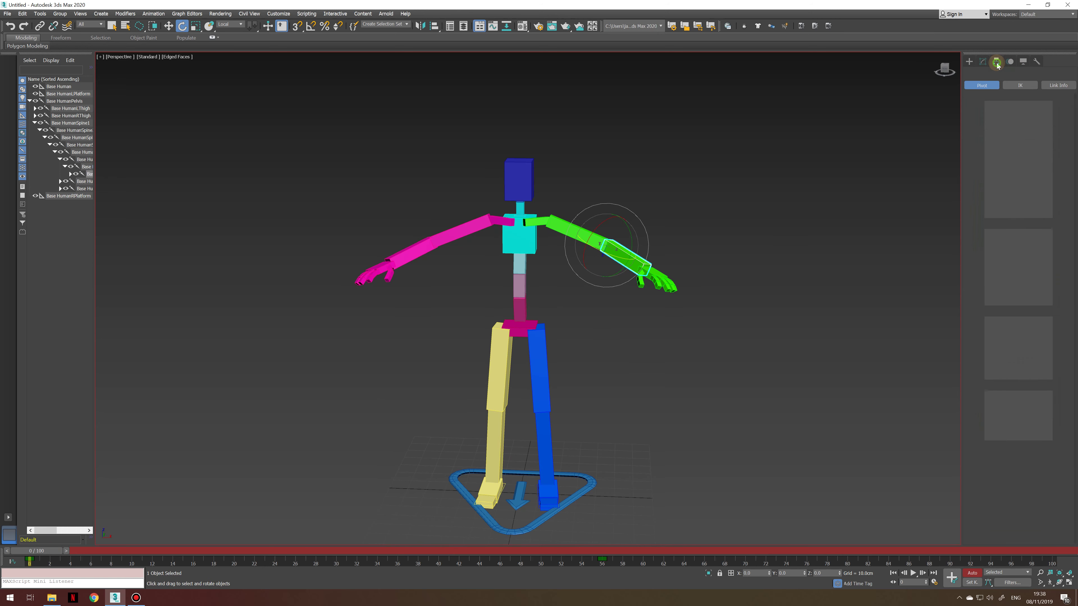
left_click(993, 275)
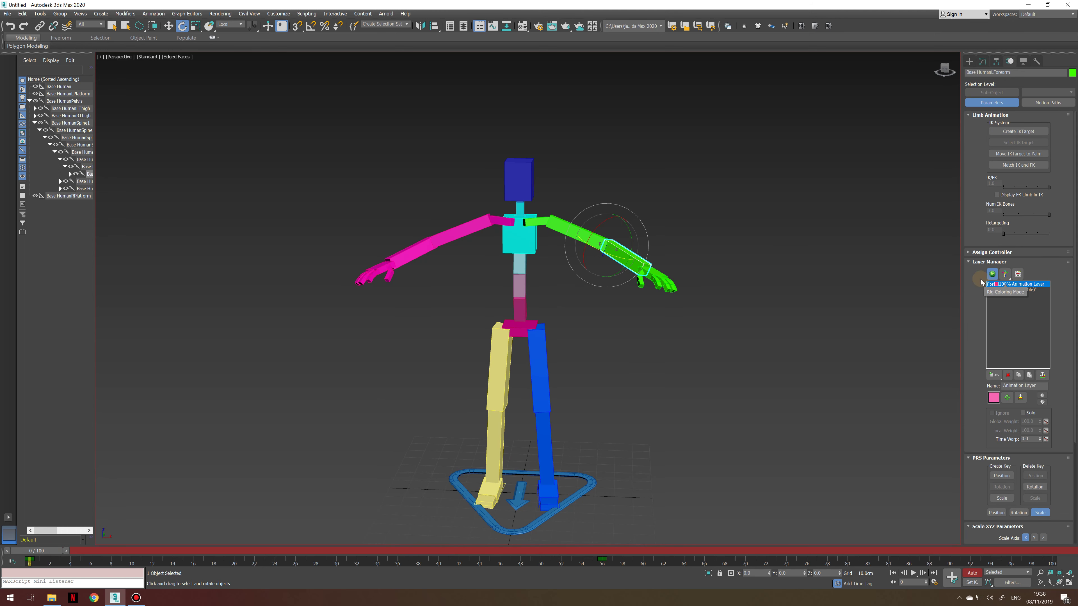
- Try moving the left forearm at frame 0 and undo the move
left_click(646, 199)
left_click(559, 218)
key("w")
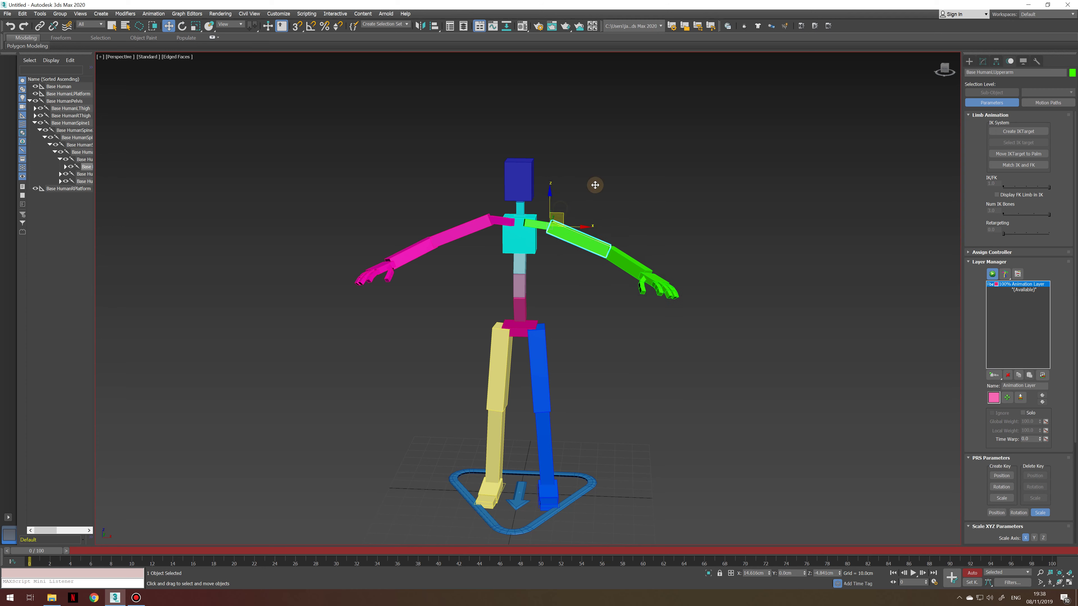
left_click(586, 183)
left_click(620, 235)
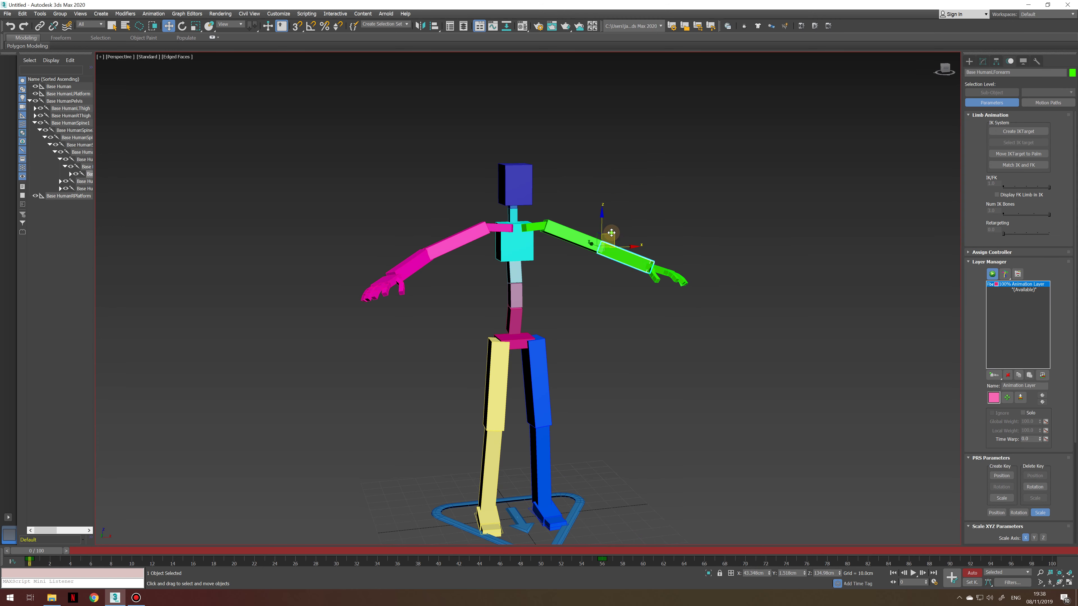
left_click_drag(608, 236, 643, 272)
middle_click_drag(643, 272, 469, 294, "alt")
key("ctrl+z")
- Try rotating the left arm bones at frame 0 and undo the rotations
key("e")
left_click_drag(578, 266, 604, 240)
left_click(620, 233)
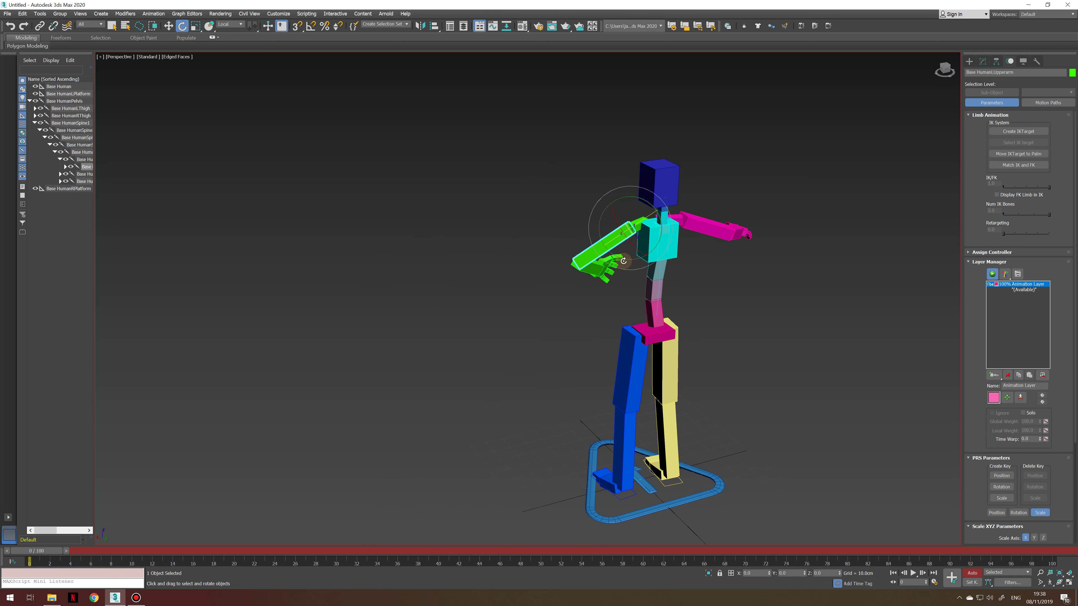
middle_click_drag(623, 261, 777, 263, "alt")
key("ctrl+z")
key("ctrl+z")
key("ctrl+z")
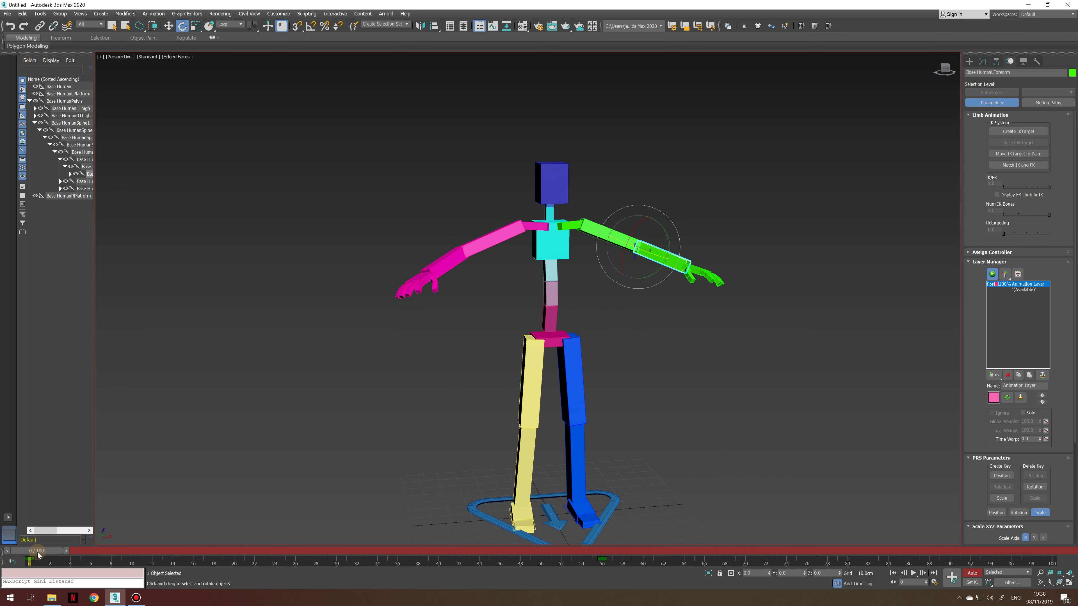
- Scrub the timeline to frame 56 and adjust the left forearm's rotation there
left_click_drag(37, 552, 603, 554)
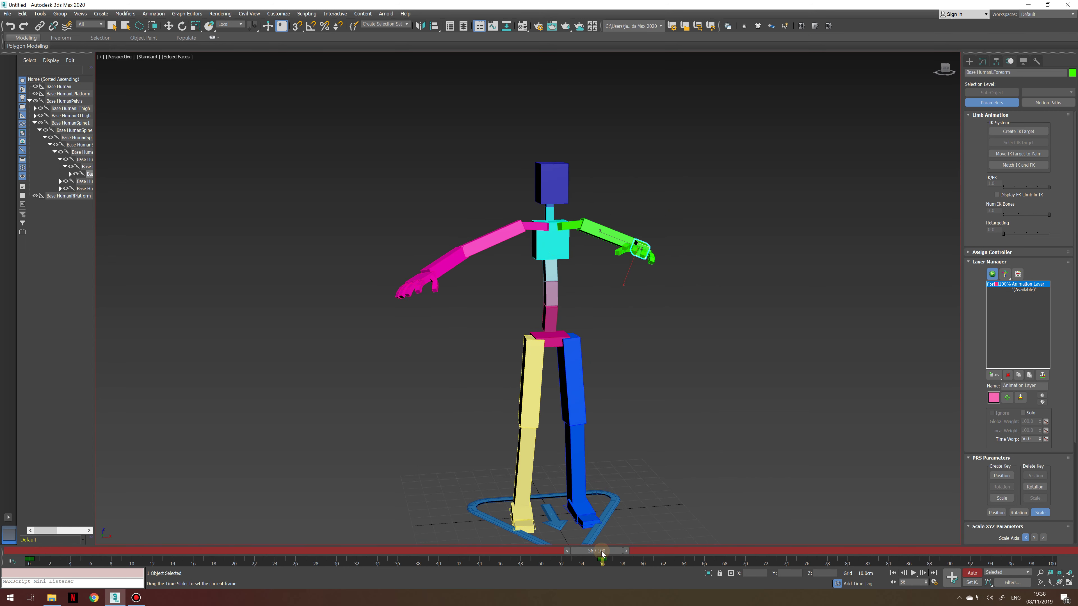
middle_click_drag(595, 263, 551, 282, "alt")
left_click_drag(668, 241, 660, 243)
- Select the left upper arm, adjust its pose at frame 56, and scrub back to frame 0
left_click(614, 228)
left_click(629, 239)
middle_click_drag(630, 240, 679, 236, "alt")
left_click_drag(617, 214, 600, 201)
left_click_drag(595, 551, 27, 573)
key("e")
middle_click_drag(666, 262, 604, 261, "alt")
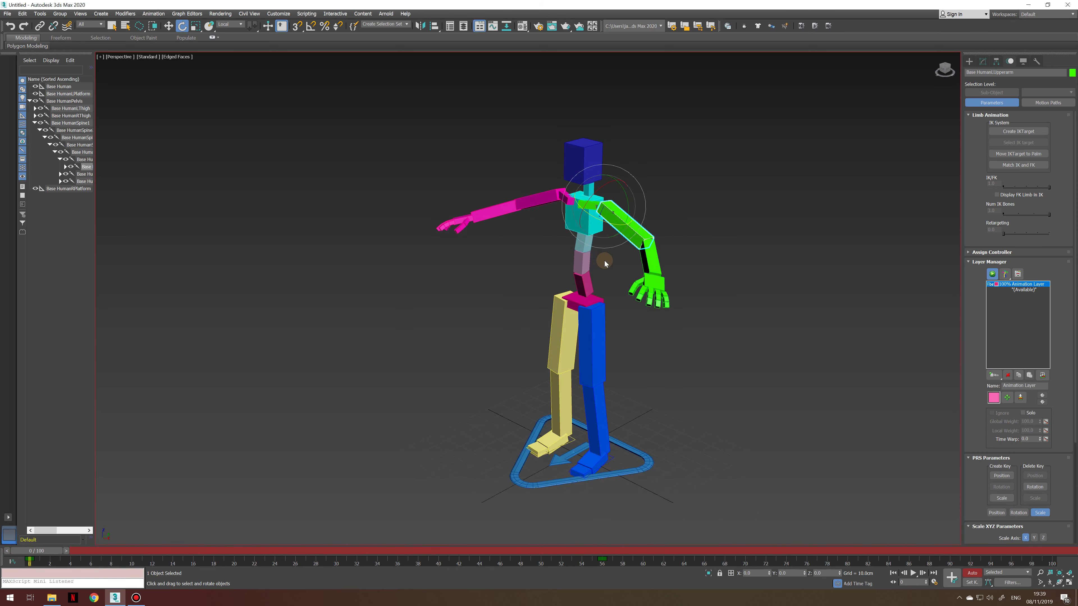
- Clear the selection and look over the complete rig
key("q")
left_click(700, 227)
middle_click_drag(696, 241, 700, 255, "alt")
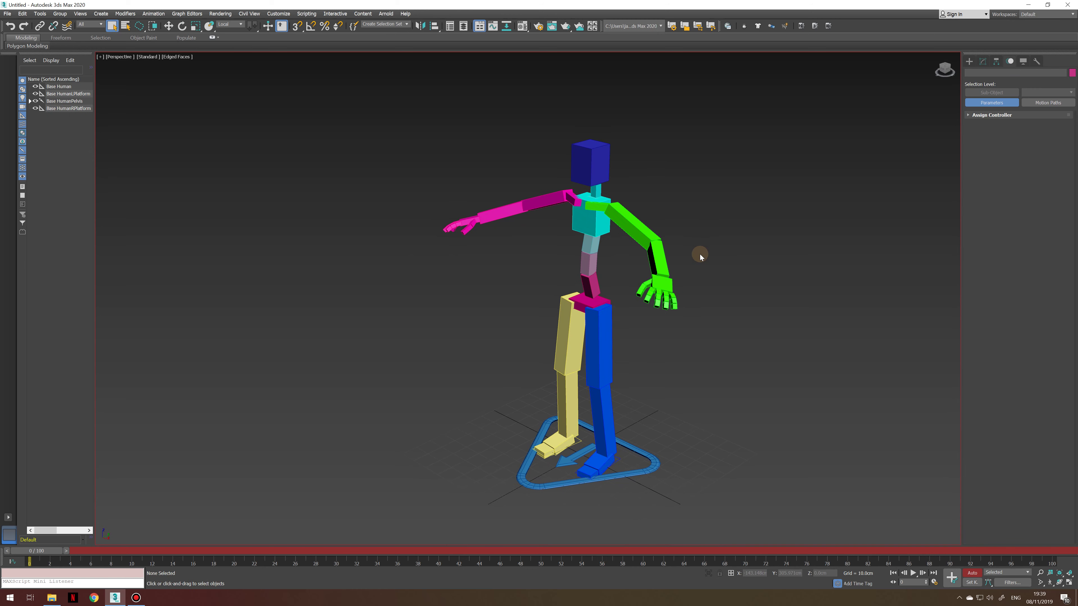
middle_click_drag(630, 423, 595, 428)
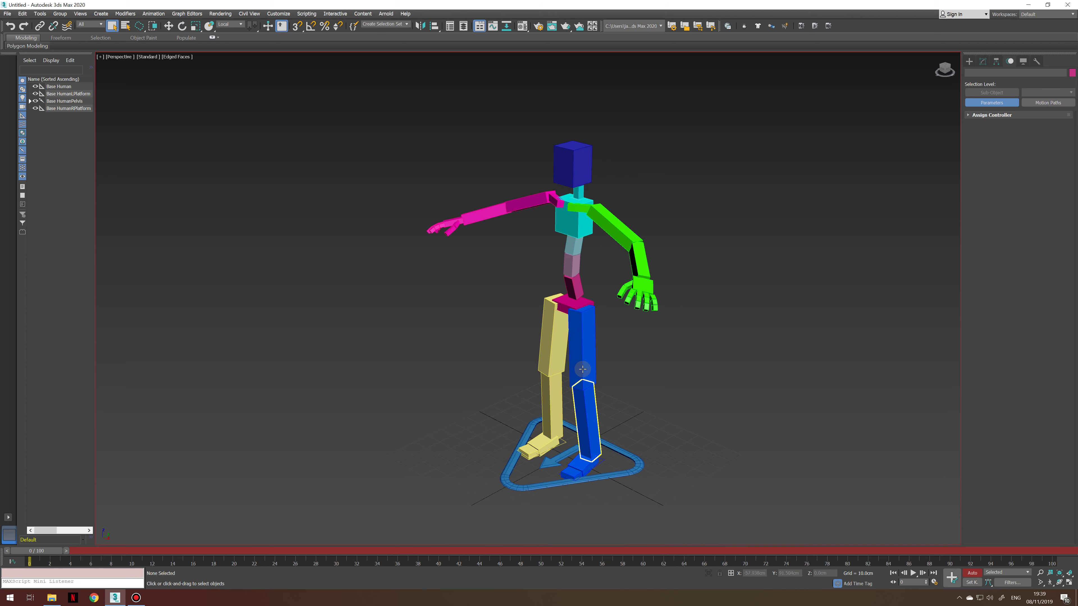
middle_click_drag(656, 372, 662, 378)
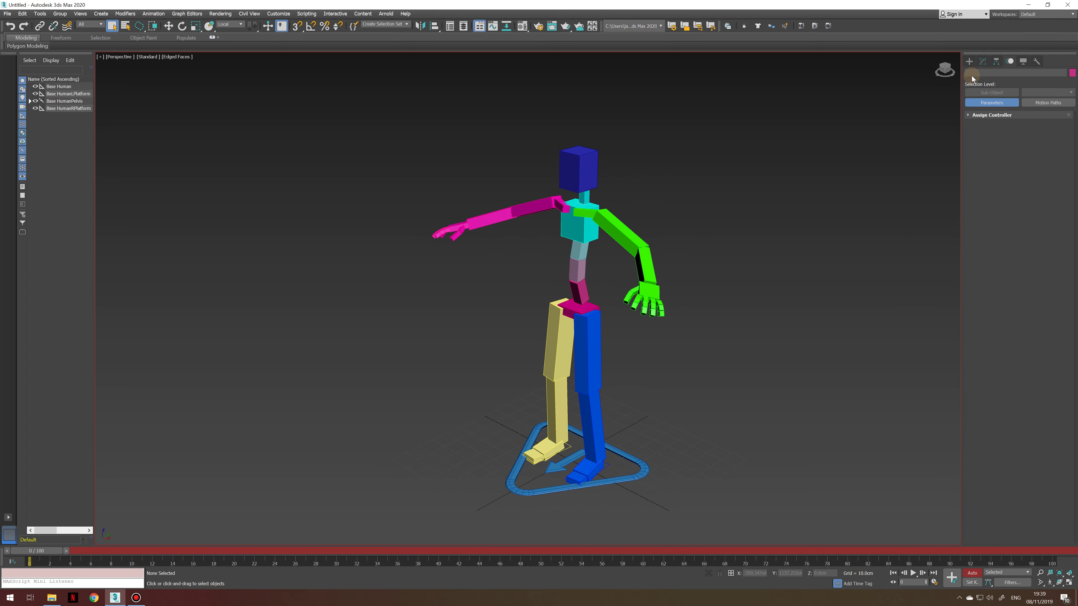
left_click(136, 598)
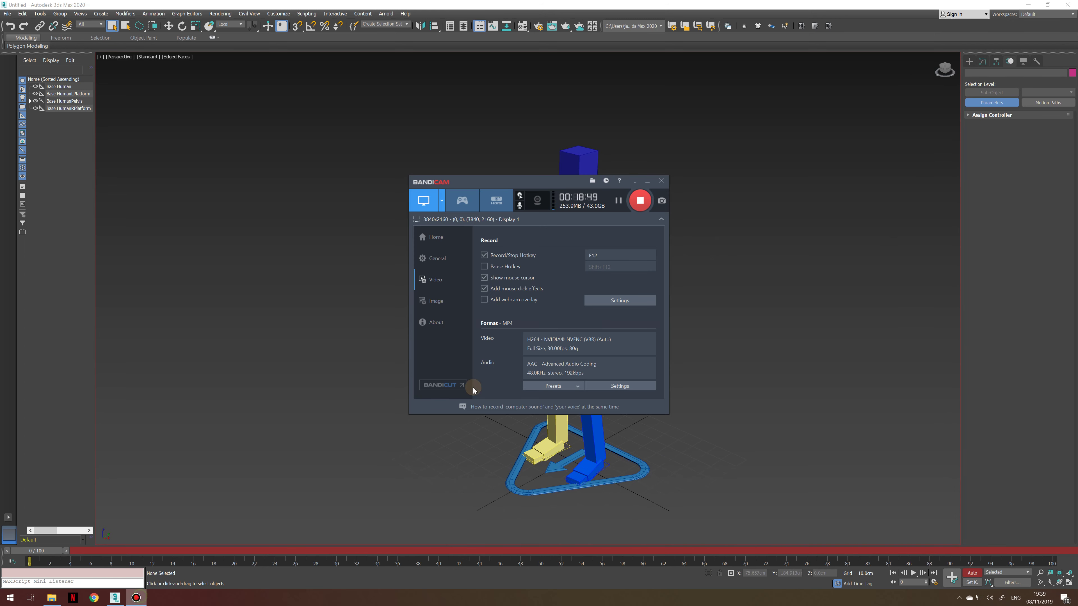